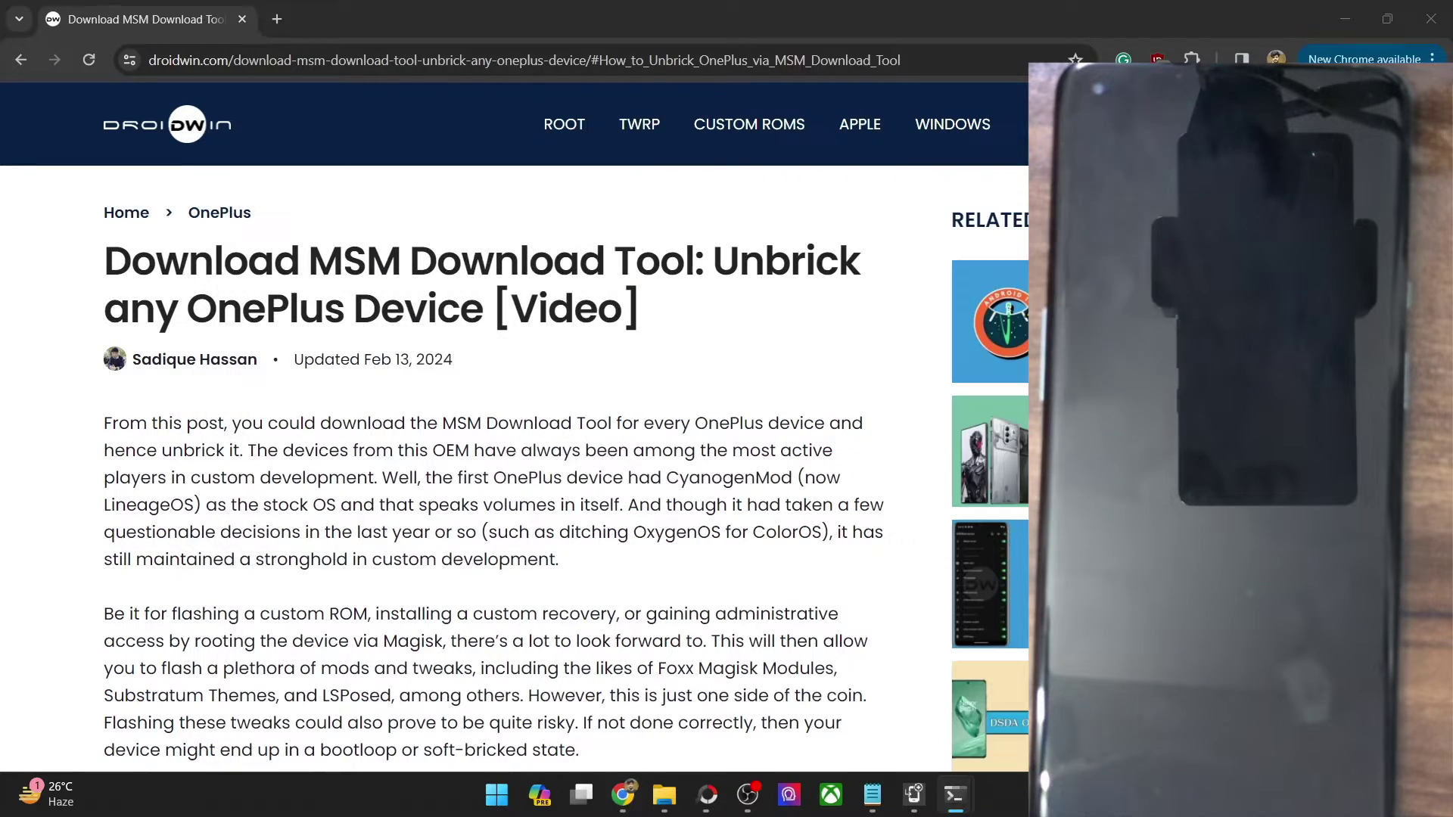
- Read the article's introduction down to the Table of Contents
left_click(200, 685)
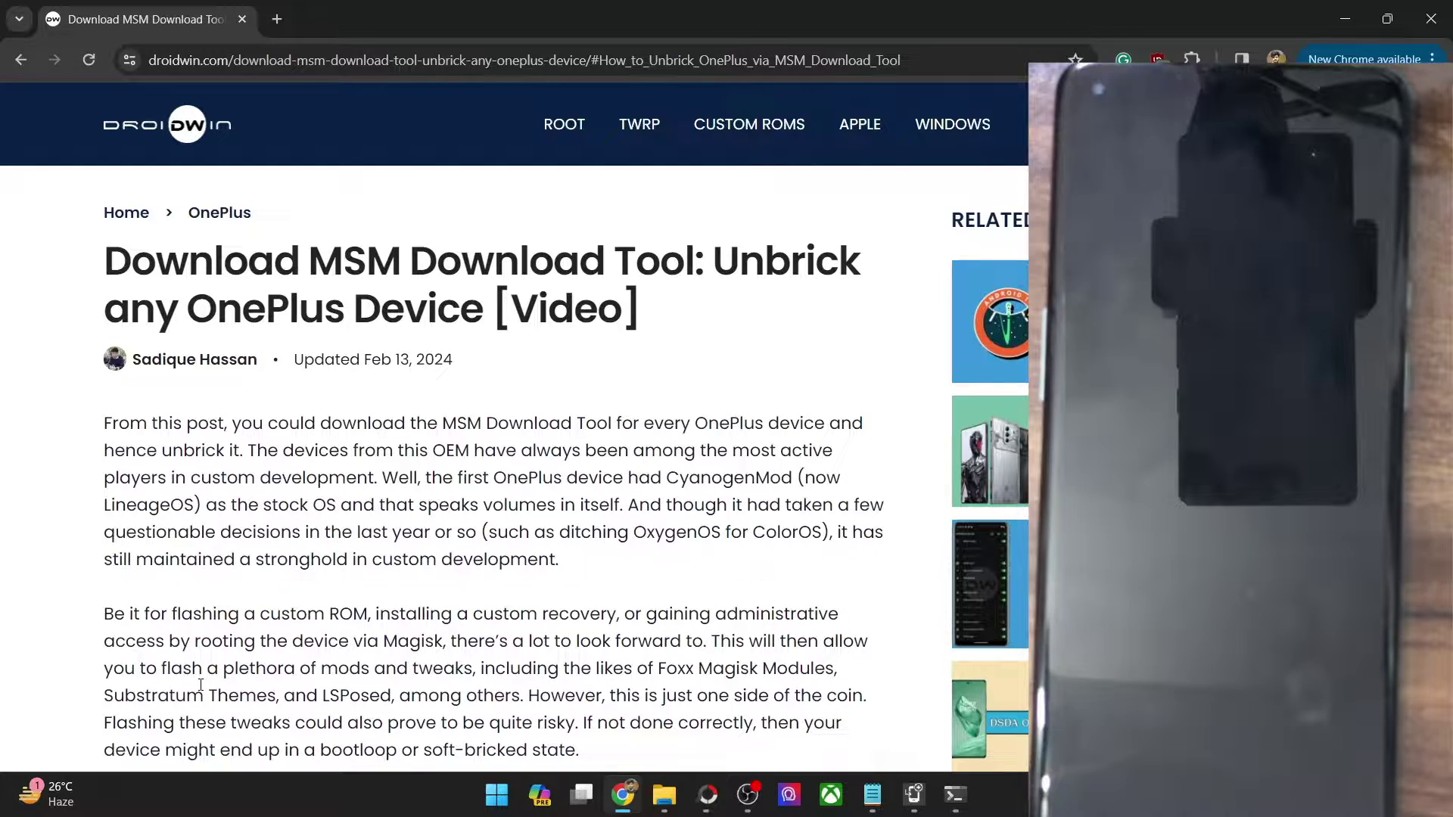
scroll(278, 616, "down", 5)
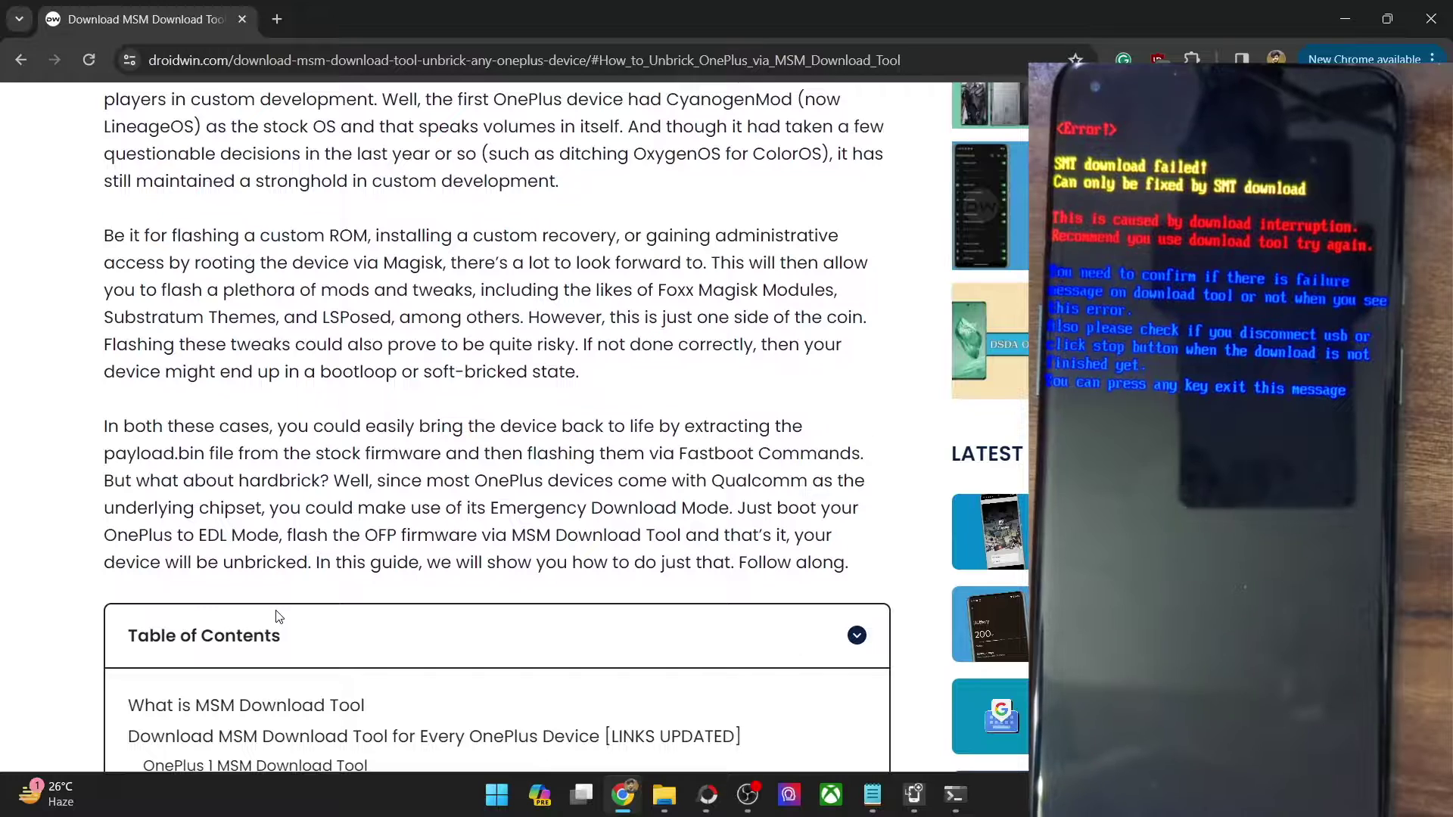
scroll(406, 553, "down", 2)
scroll(406, 553, "down", 1)
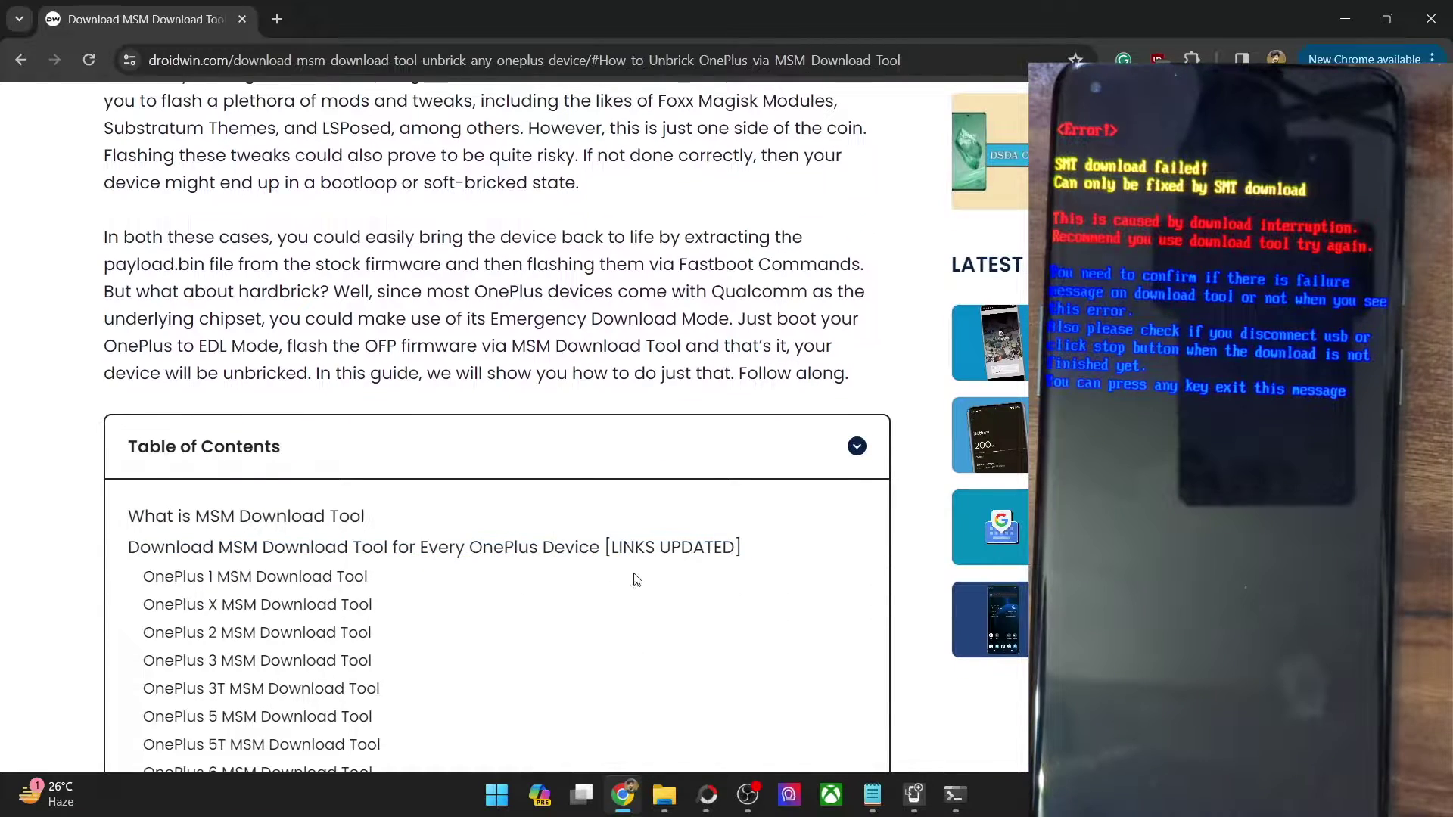
- Check the flashing log in the OnePlus 9 Pro Fastboot ROM terminal, and close Fastboot Enhance and the leftover terminal windows
left_click(915, 795)
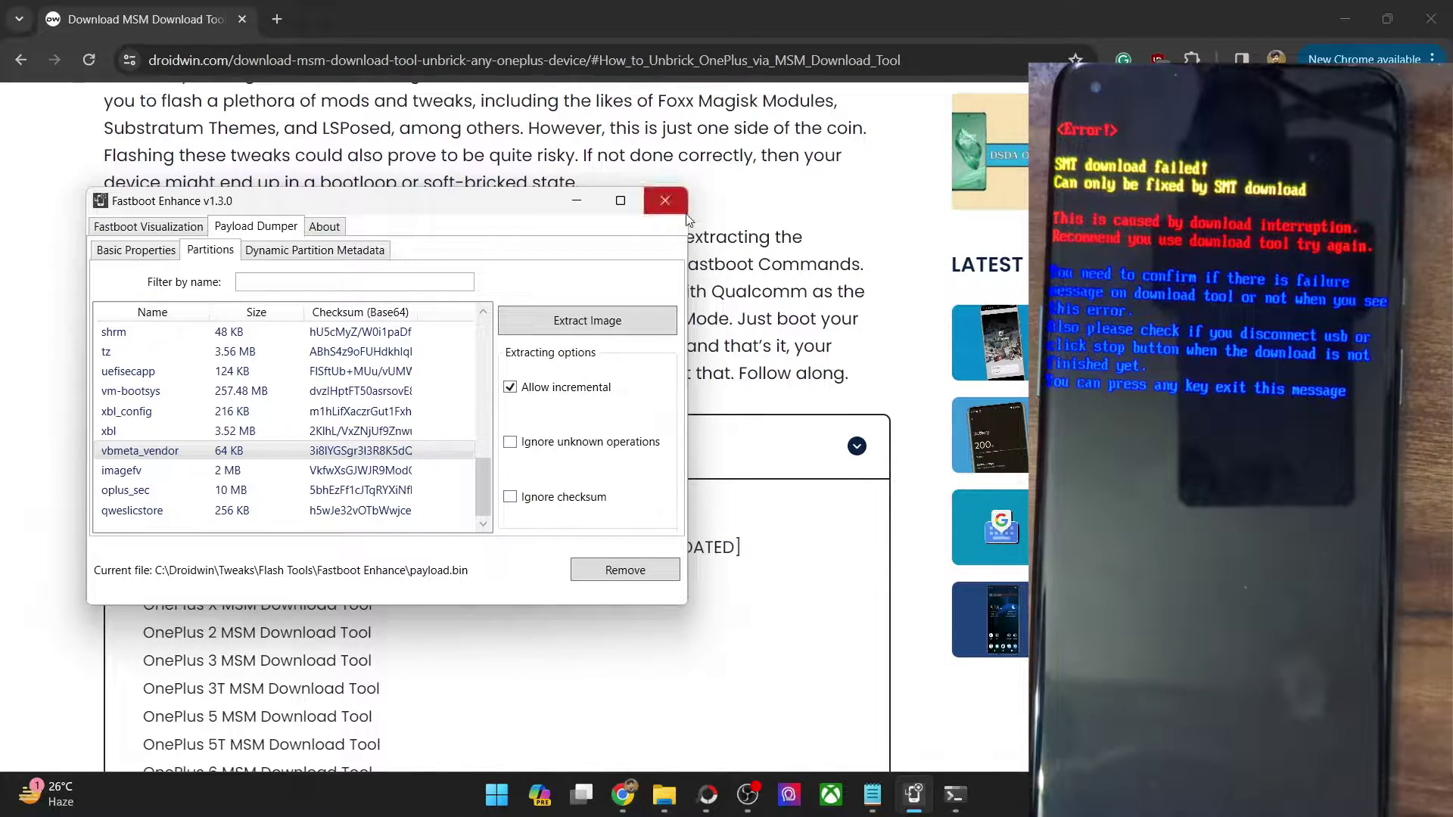
left_click(665, 201)
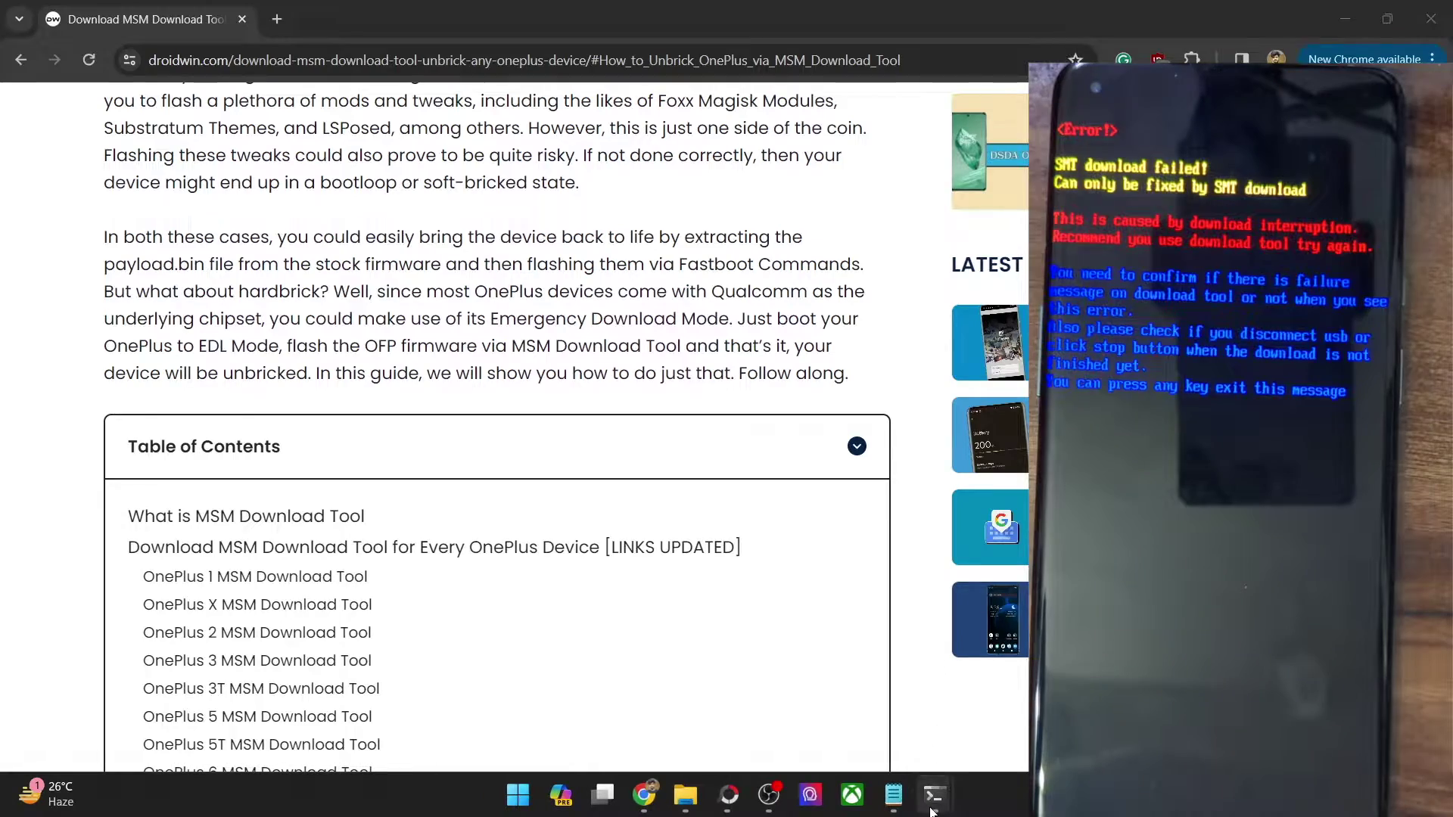
mouse_move(934, 794)
left_click(840, 696)
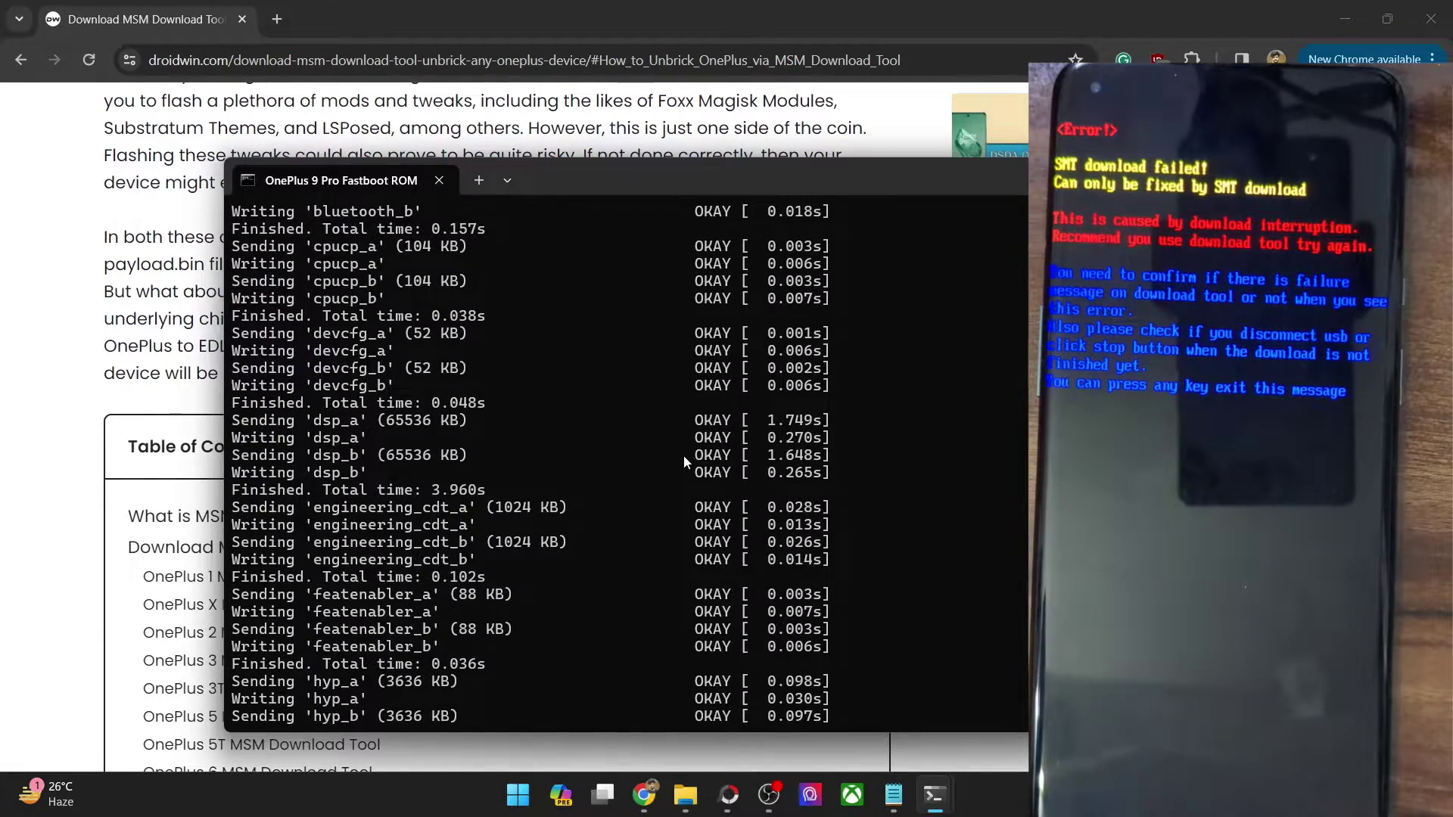
scroll(685, 455, "down", 8)
scroll(685, 456, "up", 20)
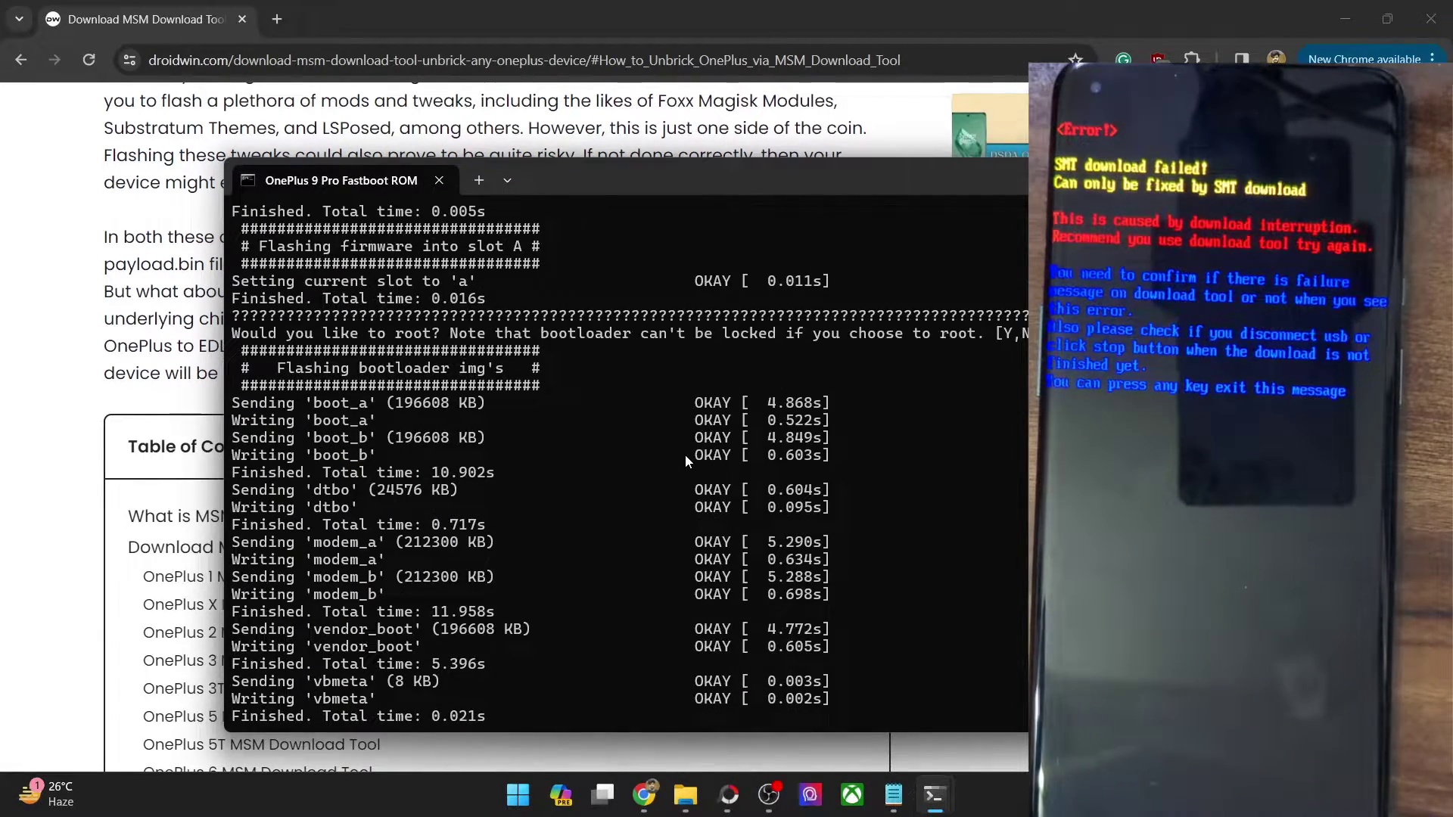
scroll(681, 462, "down", 3)
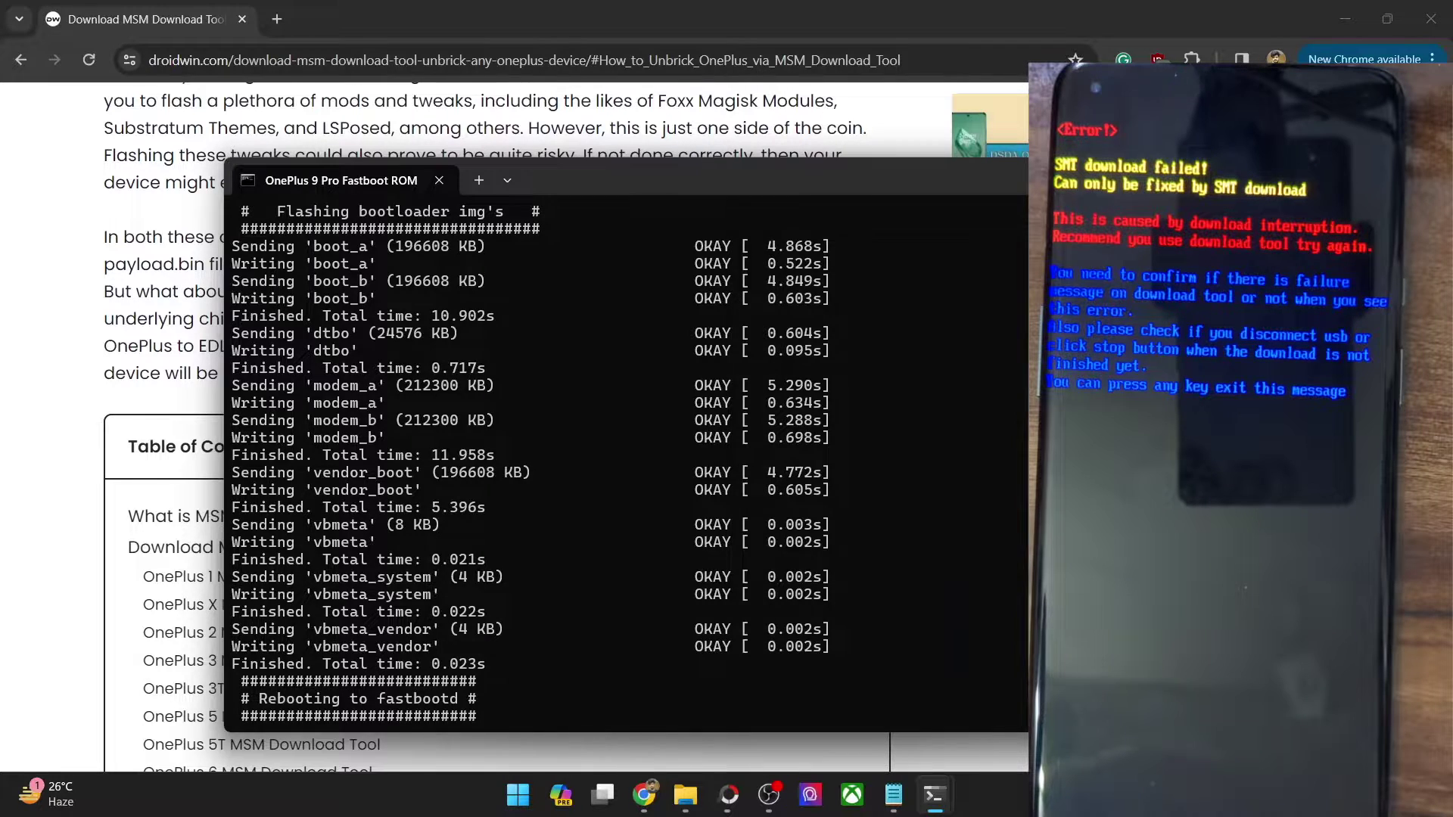
left_click(934, 795)
left_click(816, 655)
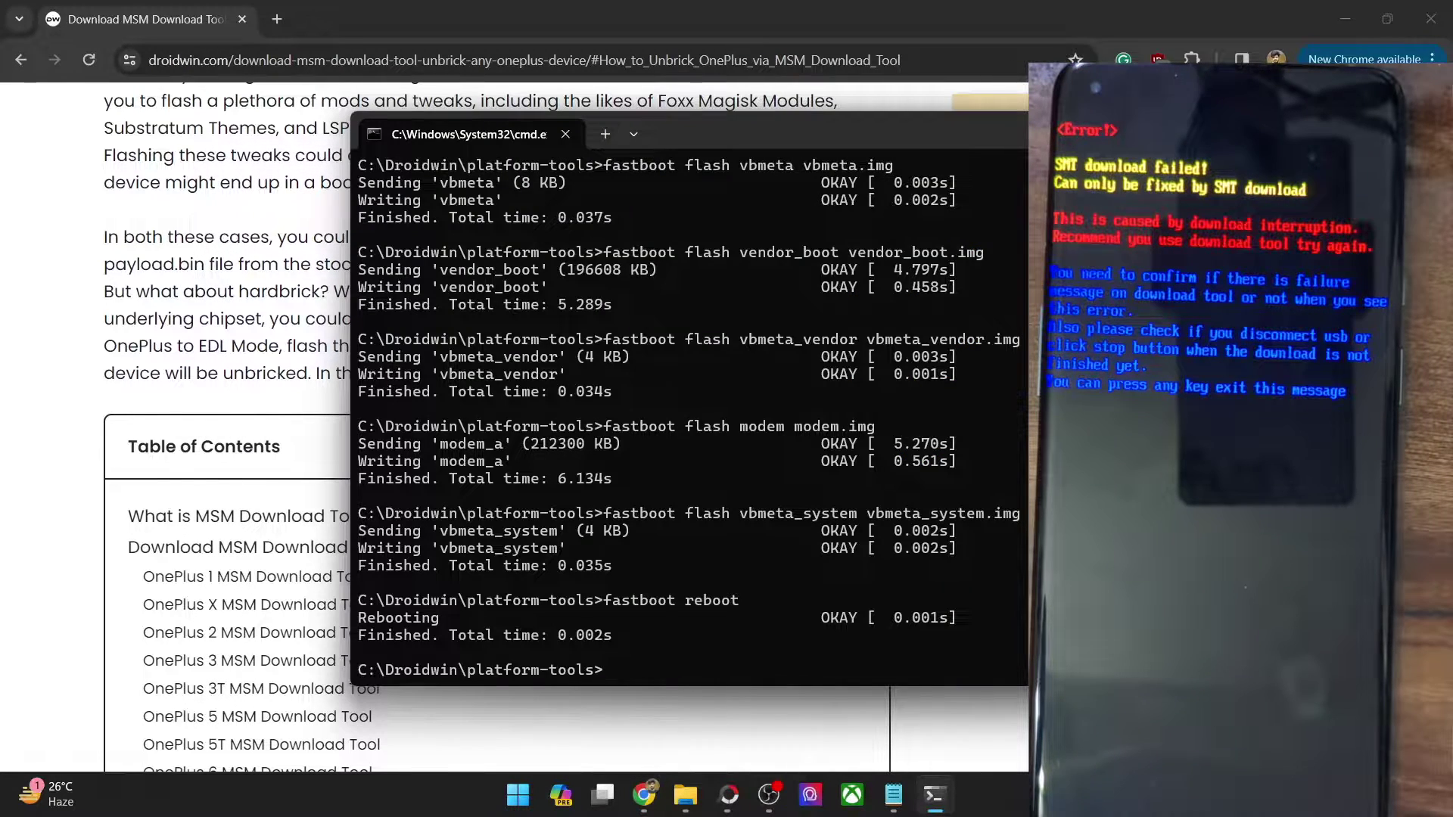
key("alt+F4")
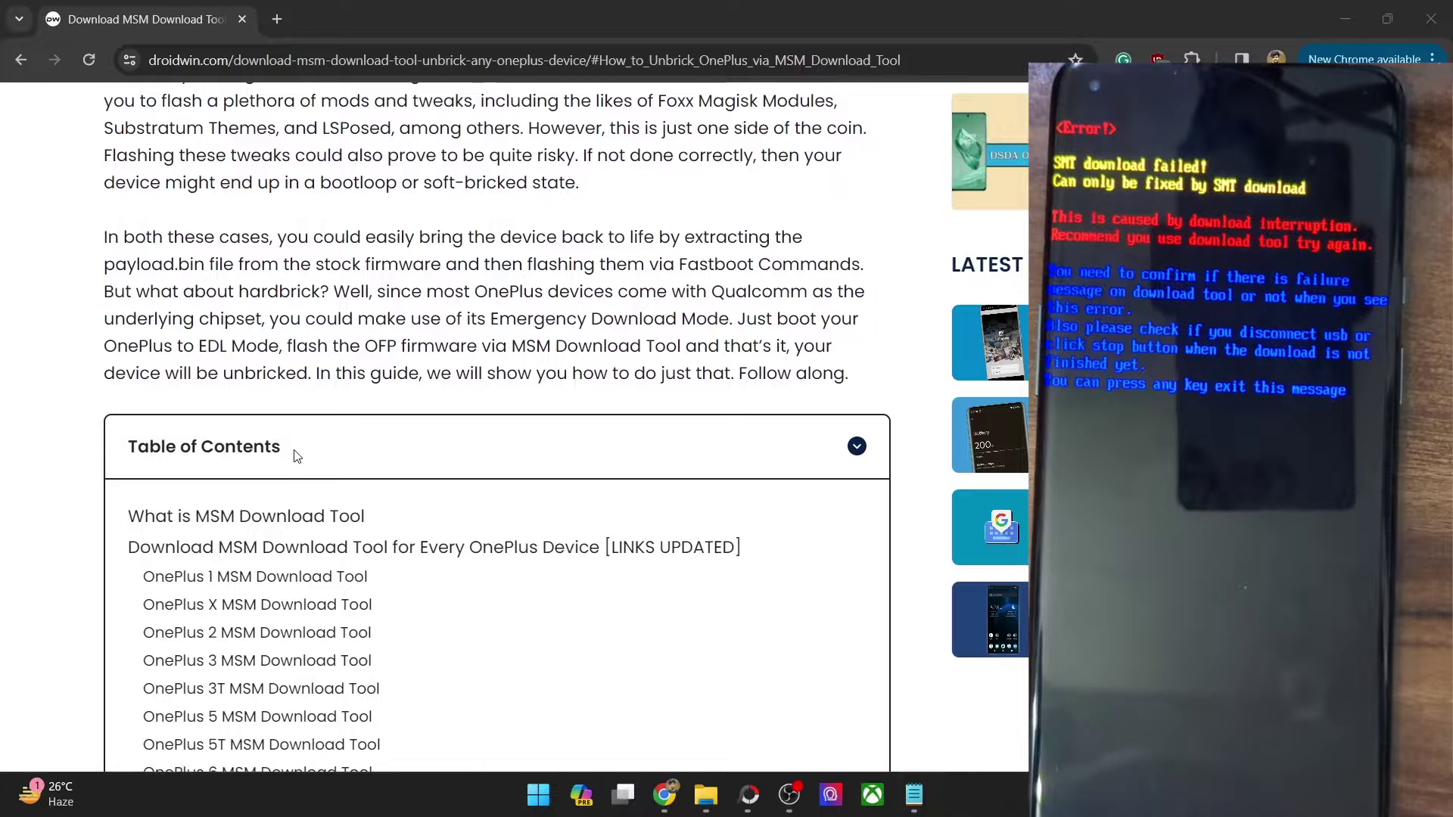
- Look up the OnePlus 9 PRO MSM Download Tool entry in the contents and browse the device download folders
scroll(286, 422, "down", 8)
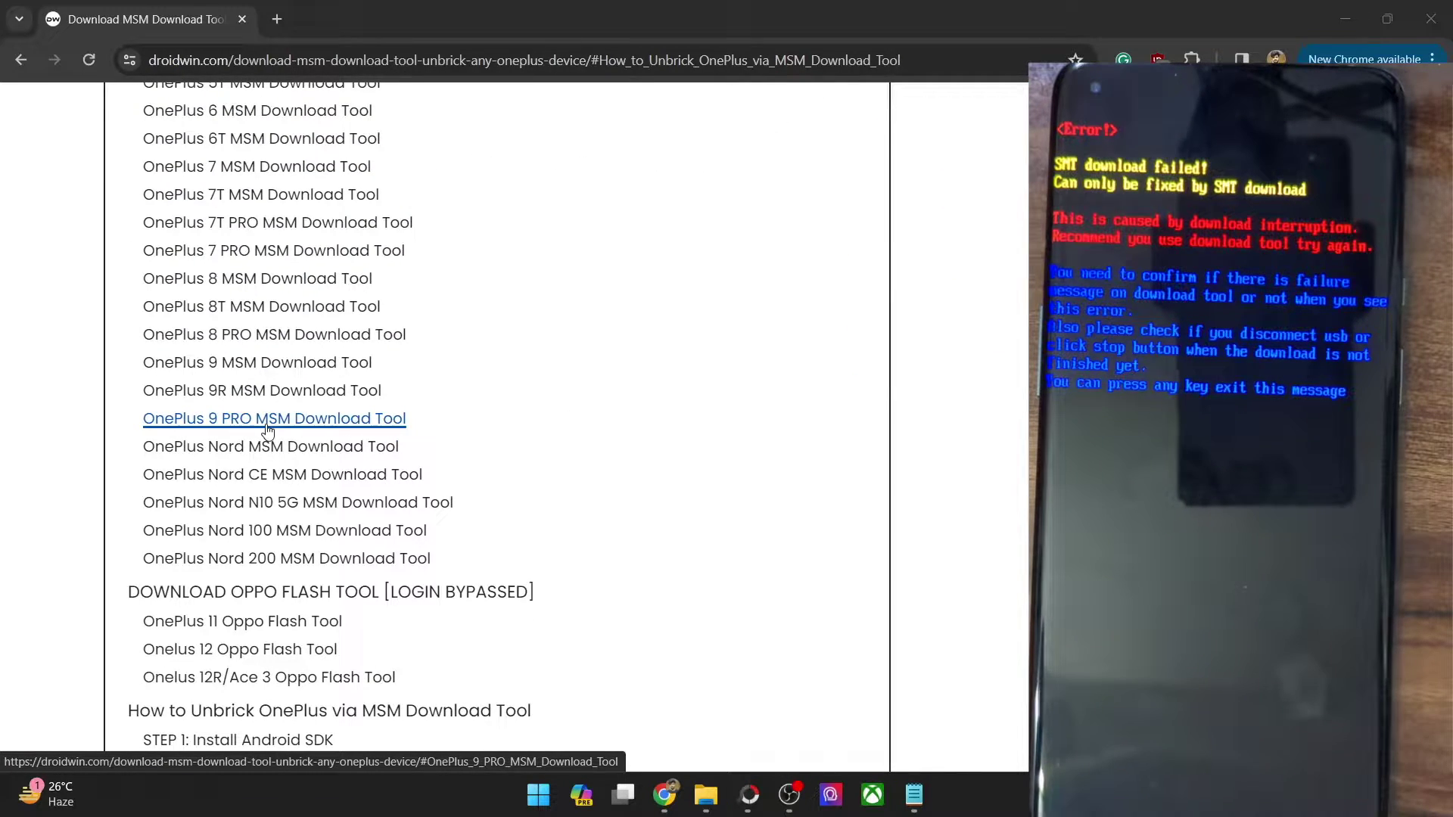
left_click(299, 418)
scroll(326, 420, "down", 8)
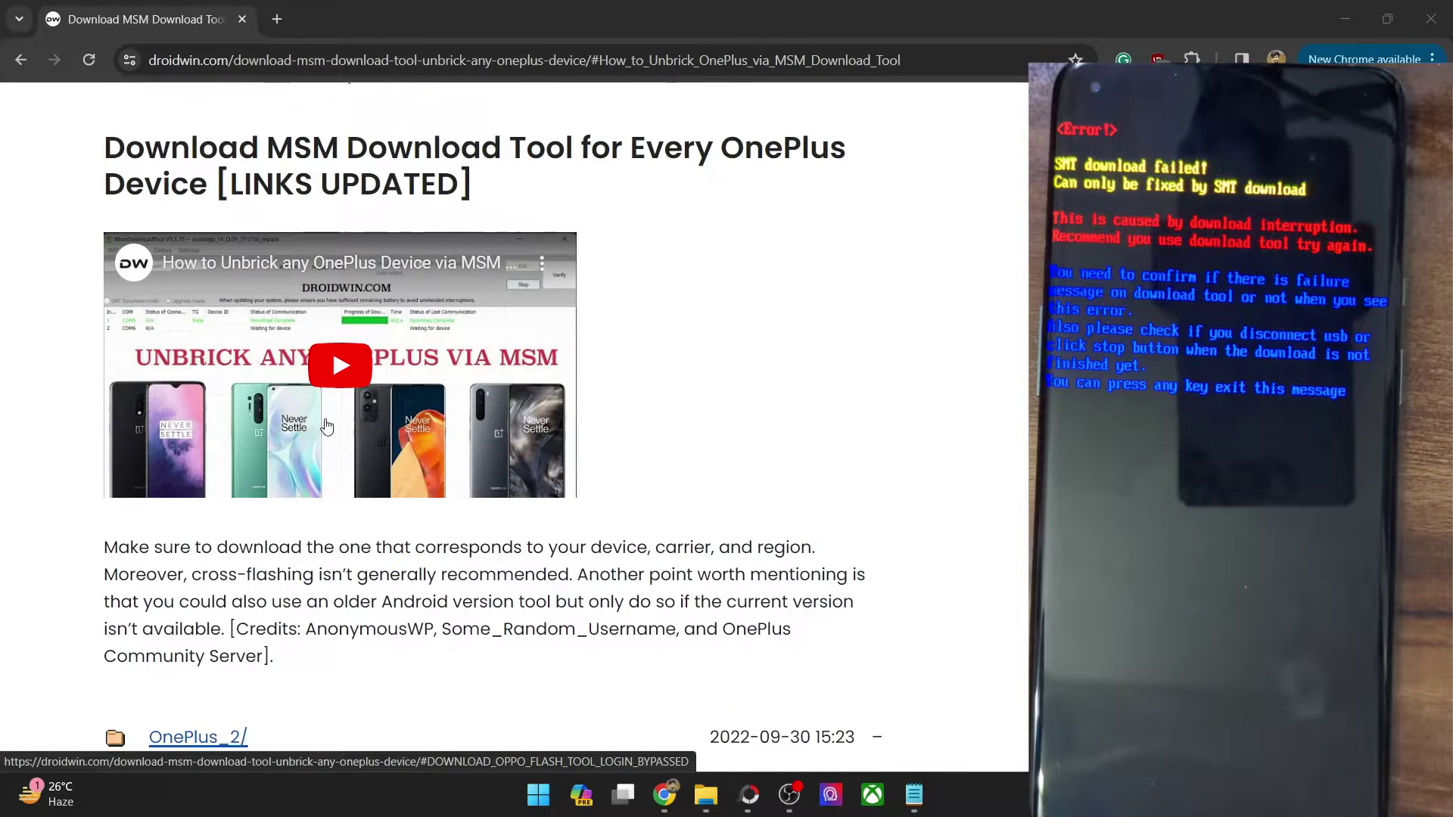
scroll(300, 426, "down", 4)
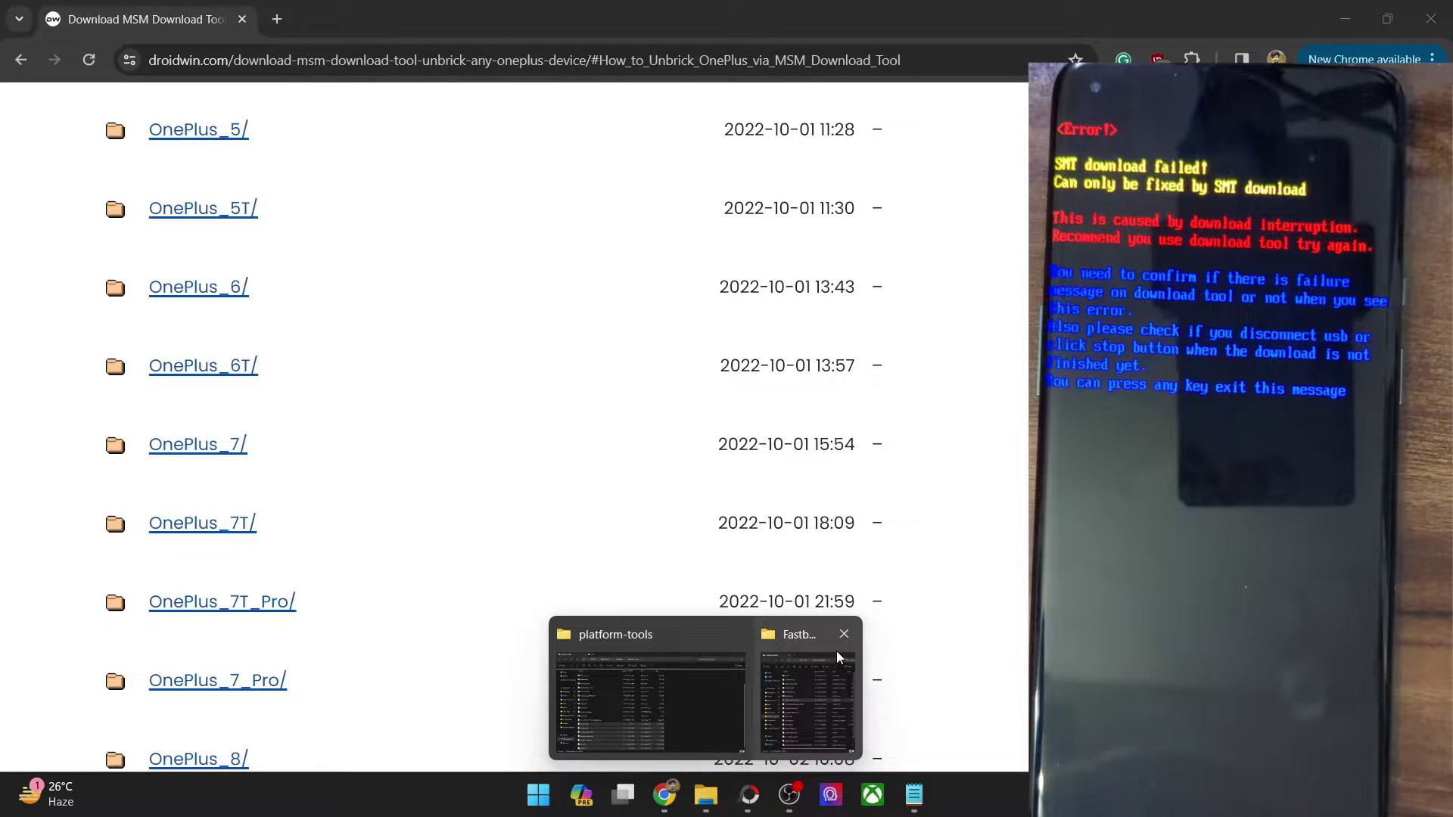
- Switch to File Explorer and open the lemonadep_22_I.07_210412 folder inside Flash Tools
left_click(848, 640)
left_click(701, 699)
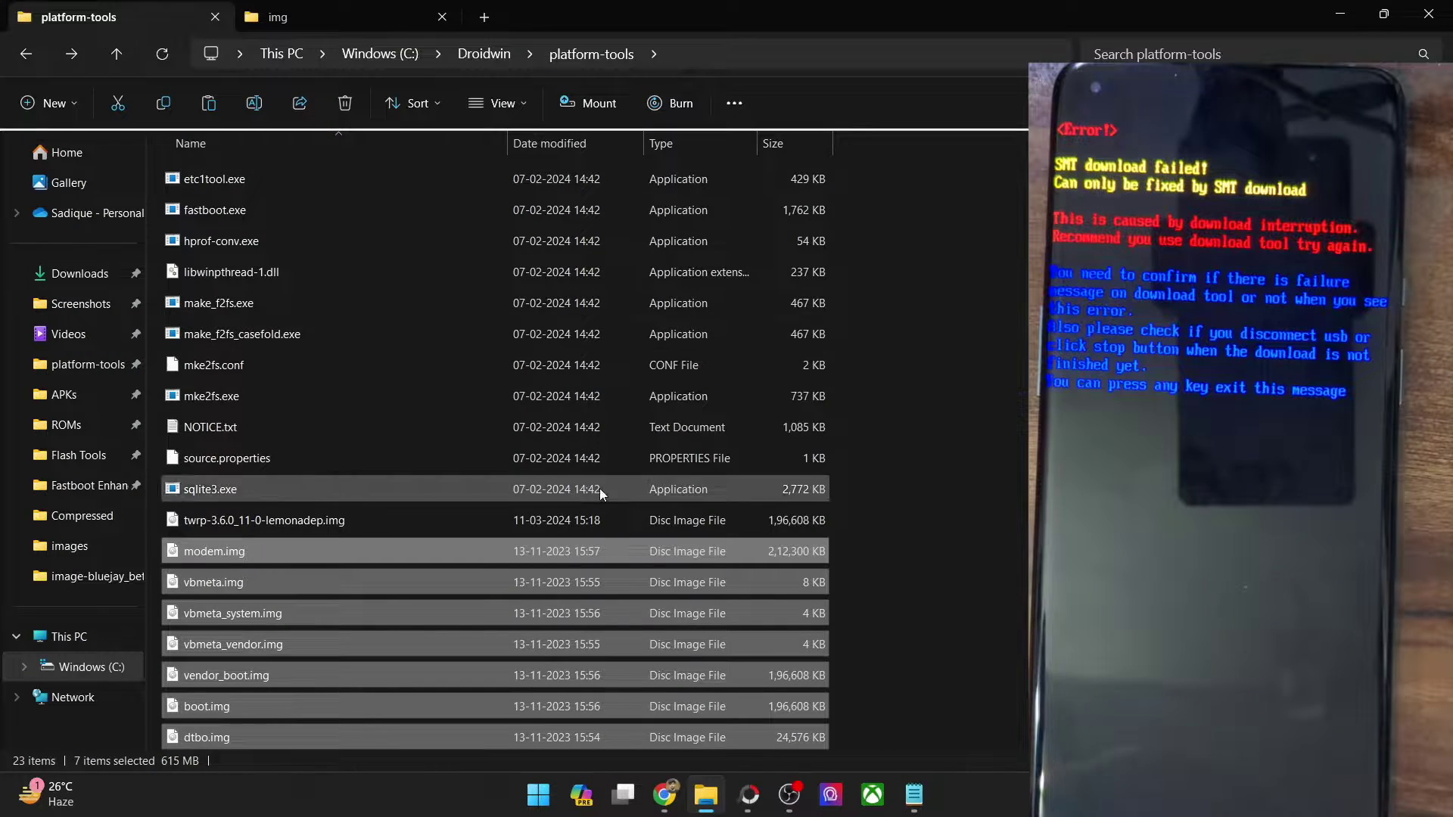
left_click(362, 9)
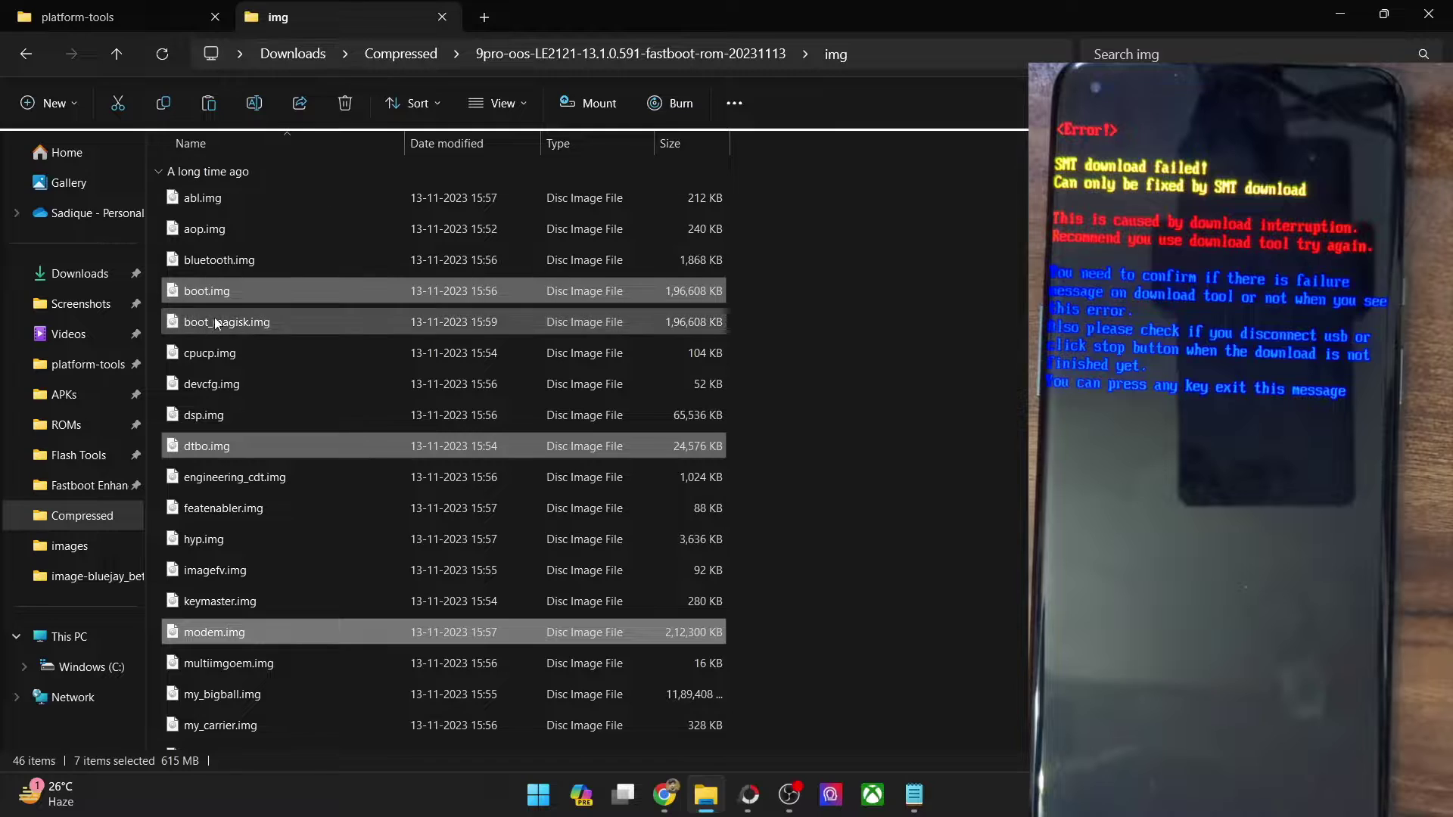
left_click(90, 455)
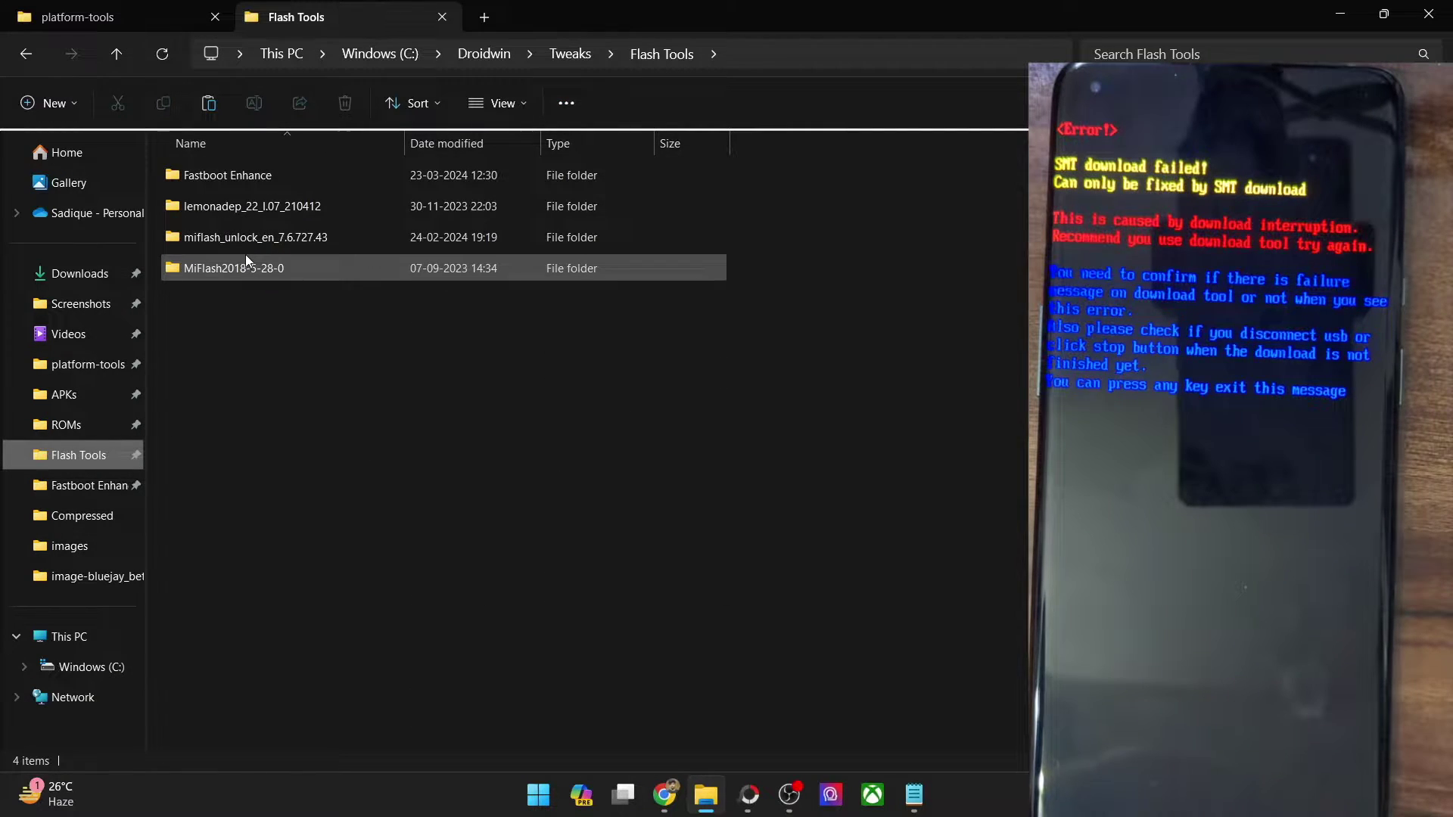
left_click(242, 212)
double_click(242, 212)
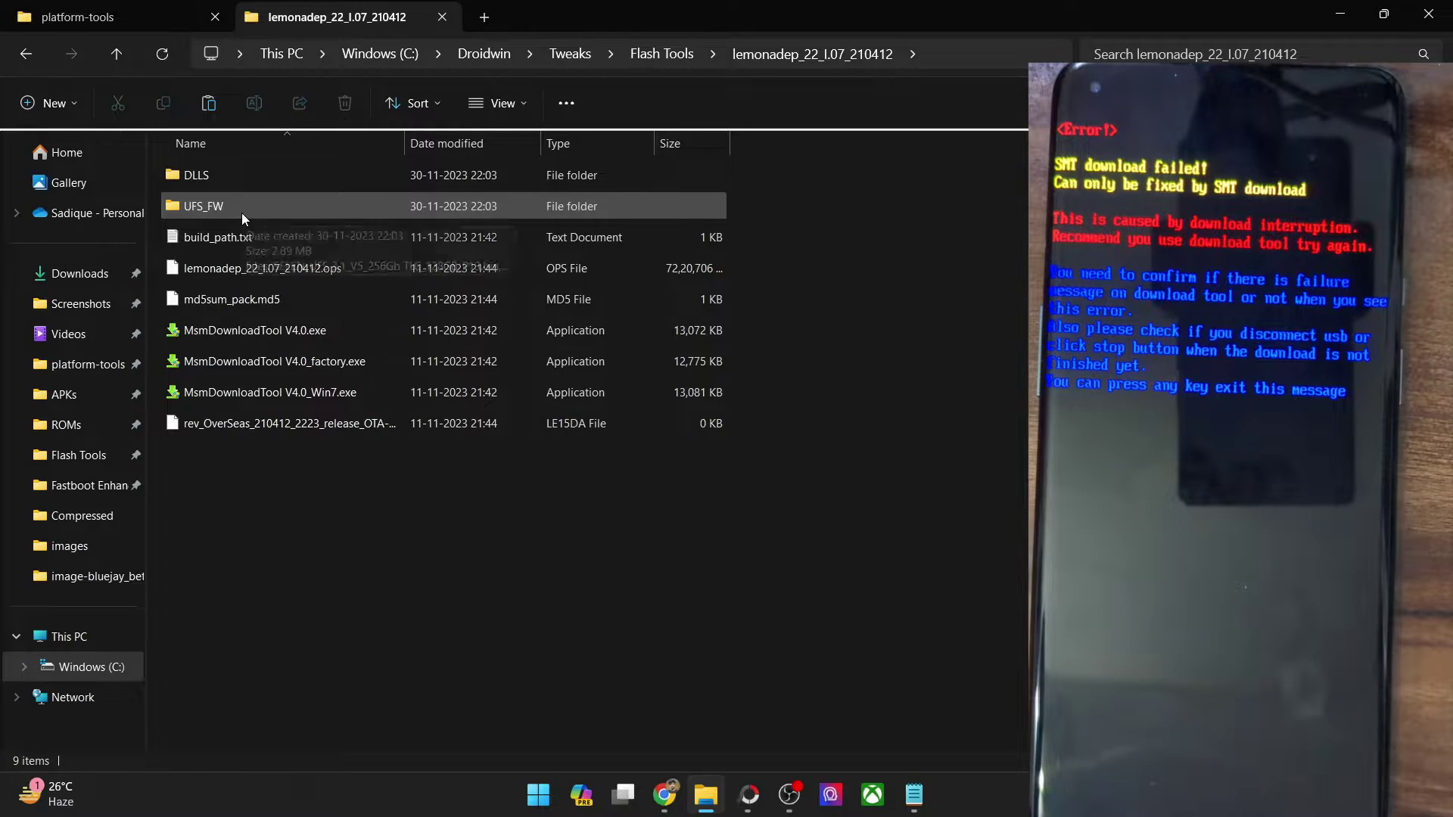
- Launch MsmDownloadTool V4.0.exe with user type Others, start it in Upgrade mode, and minimize its window
double_click(262, 331)
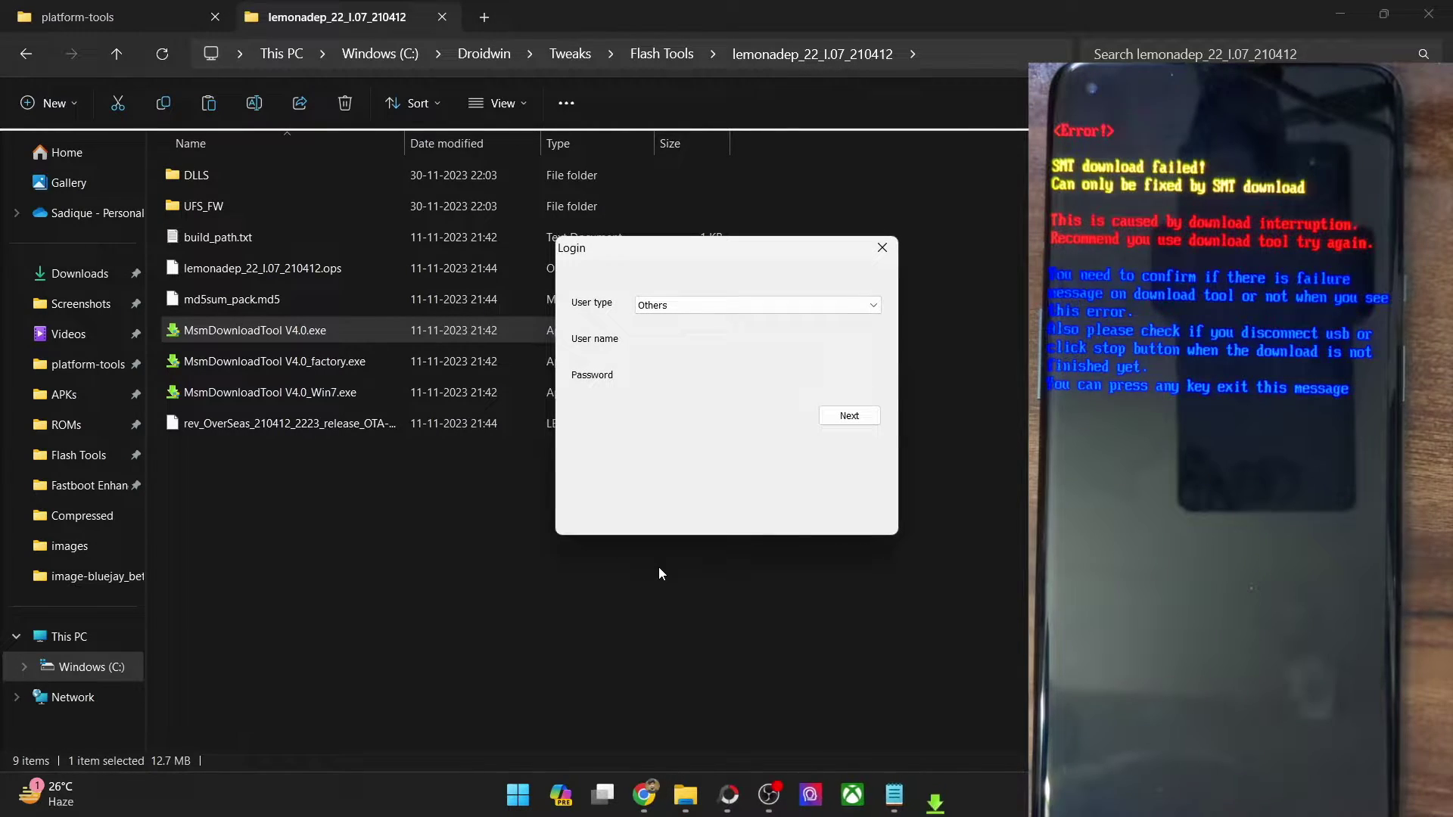
left_click(829, 414)
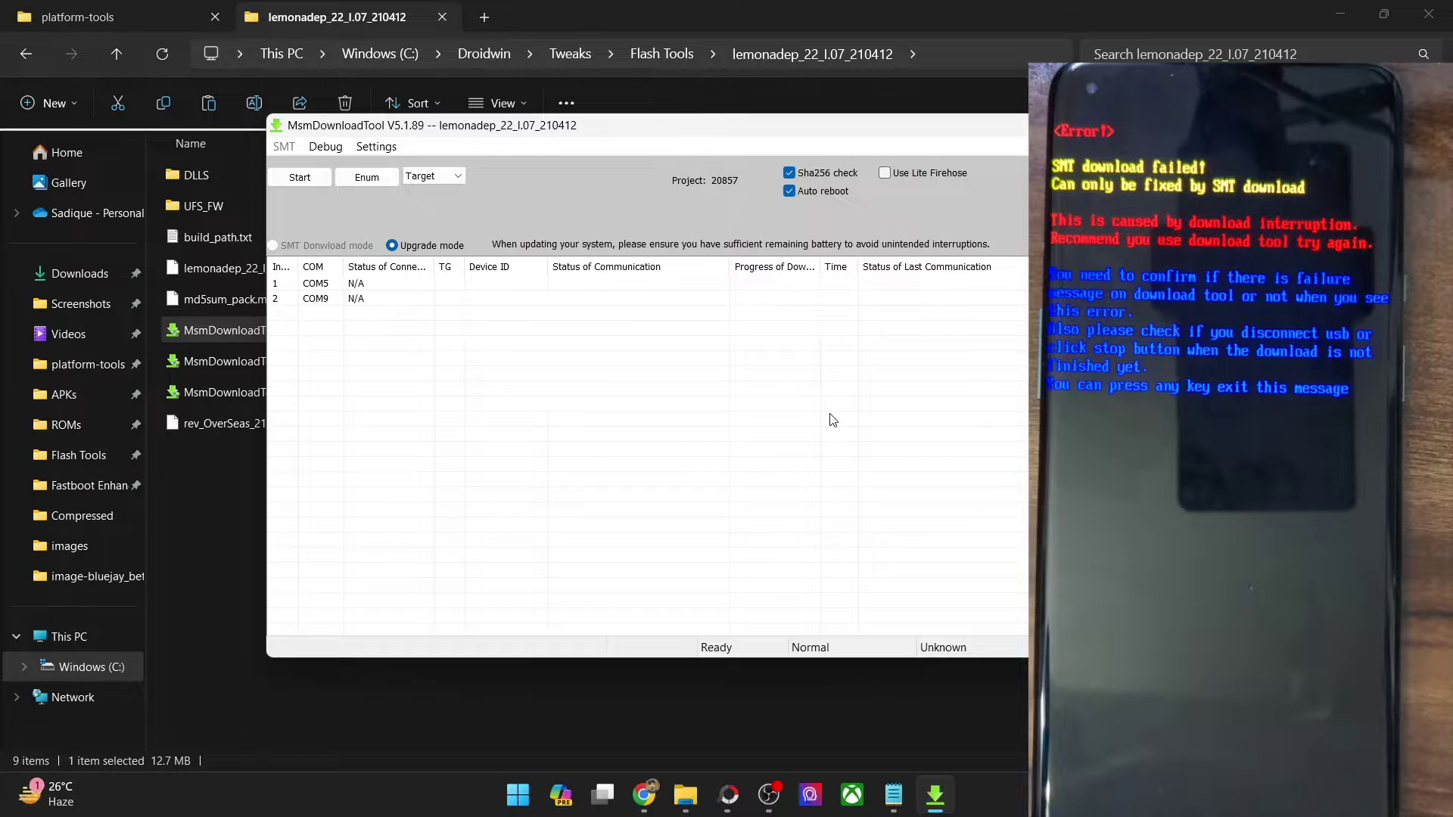
left_click(300, 177)
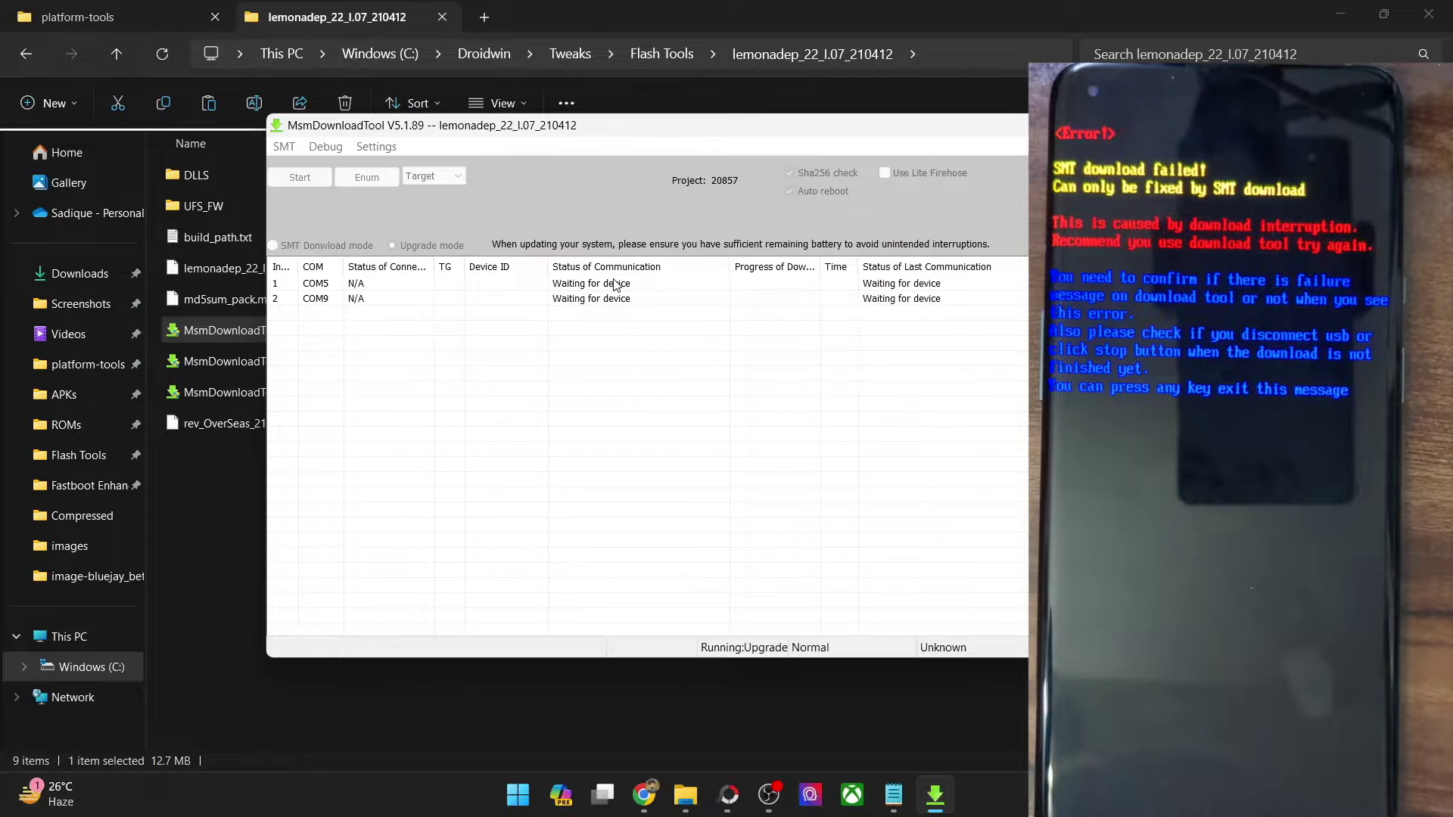
left_click(936, 794)
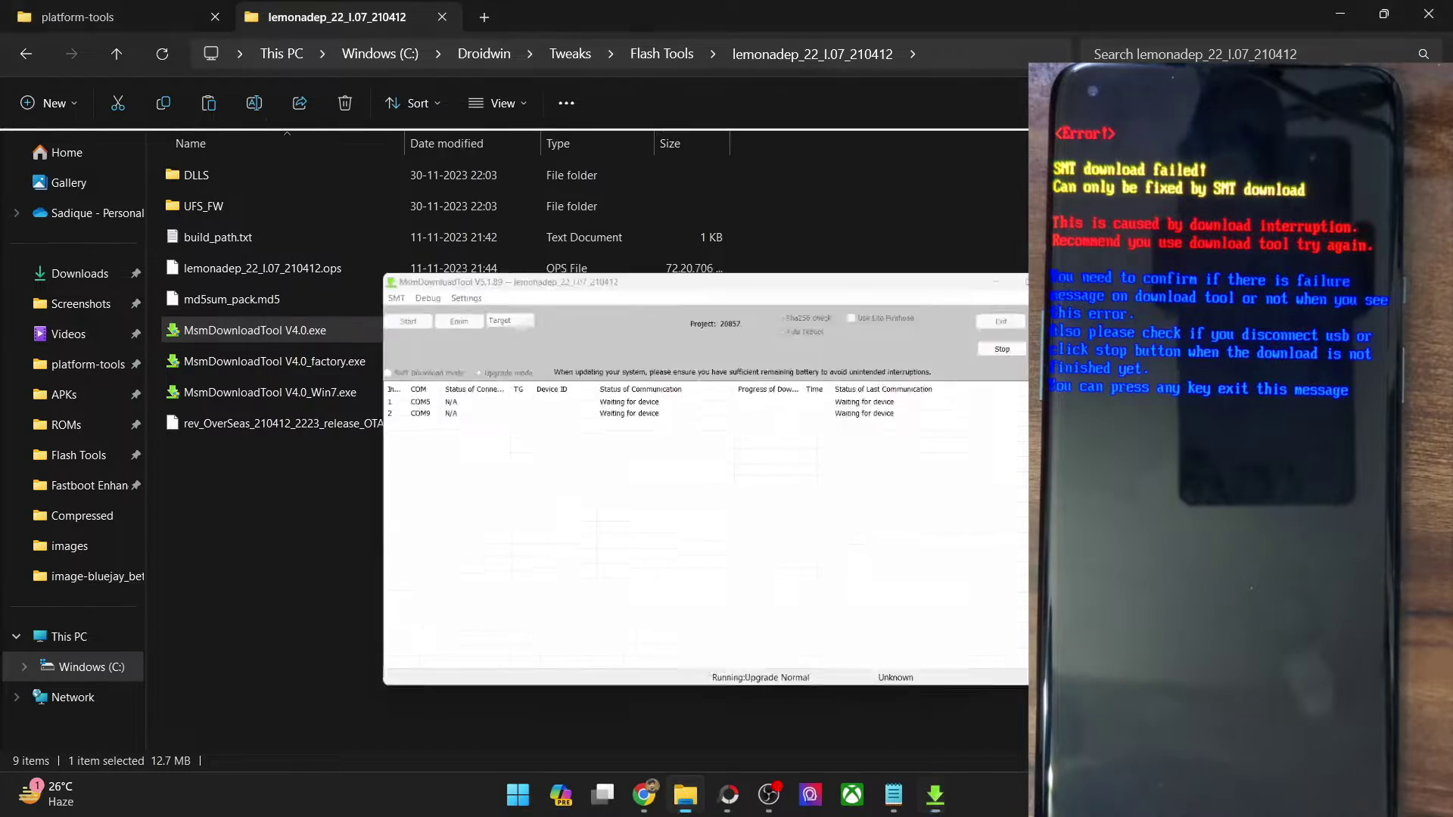
- Return to the unbrick article in Chrome and go to the section "STEP 1: Install Android SDK"
left_click(634, 804)
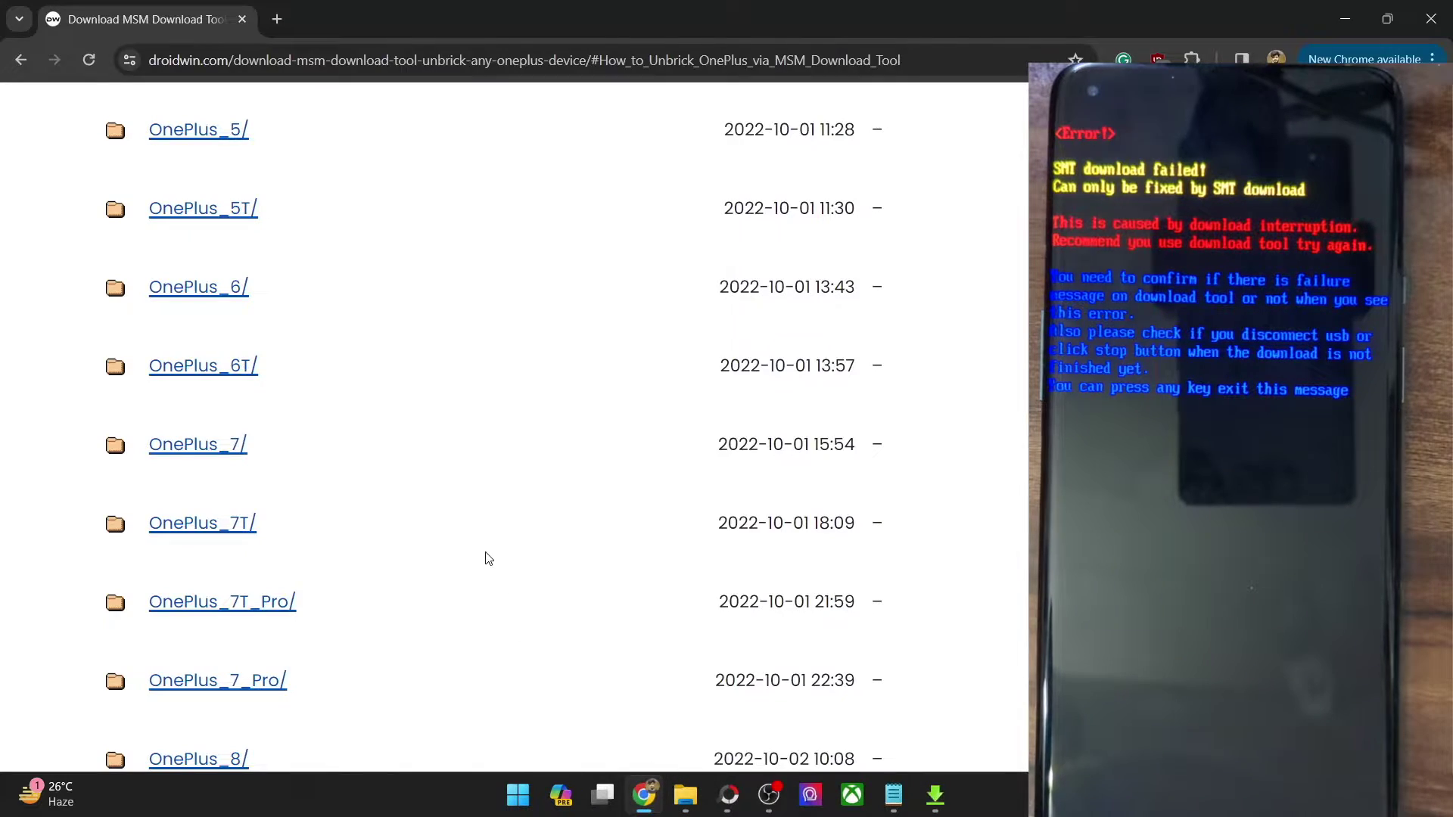
scroll(487, 552, "down", 10)
scroll(578, 587, "up", 15)
scroll(581, 590, "up", 3)
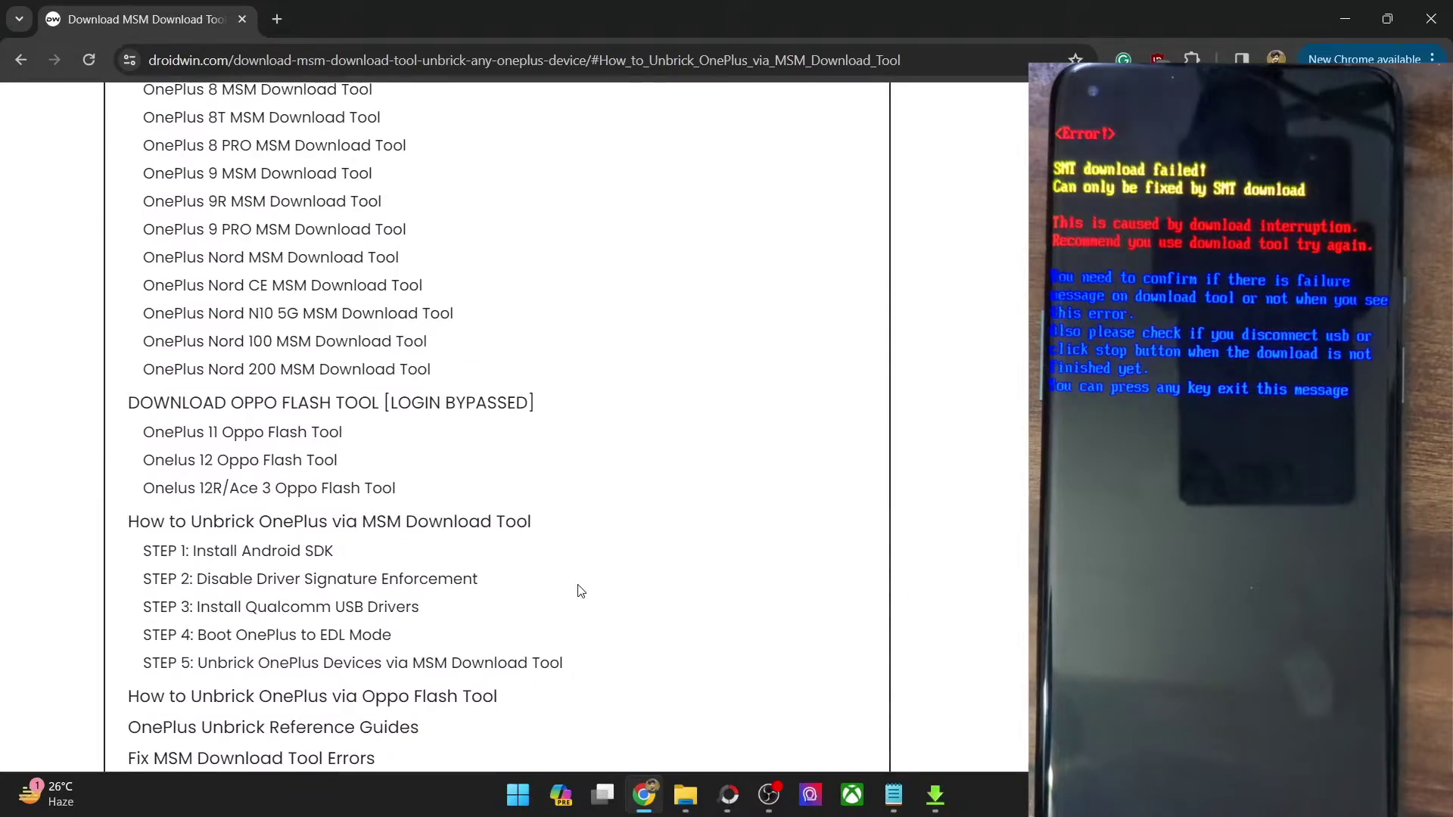
left_click(298, 560)
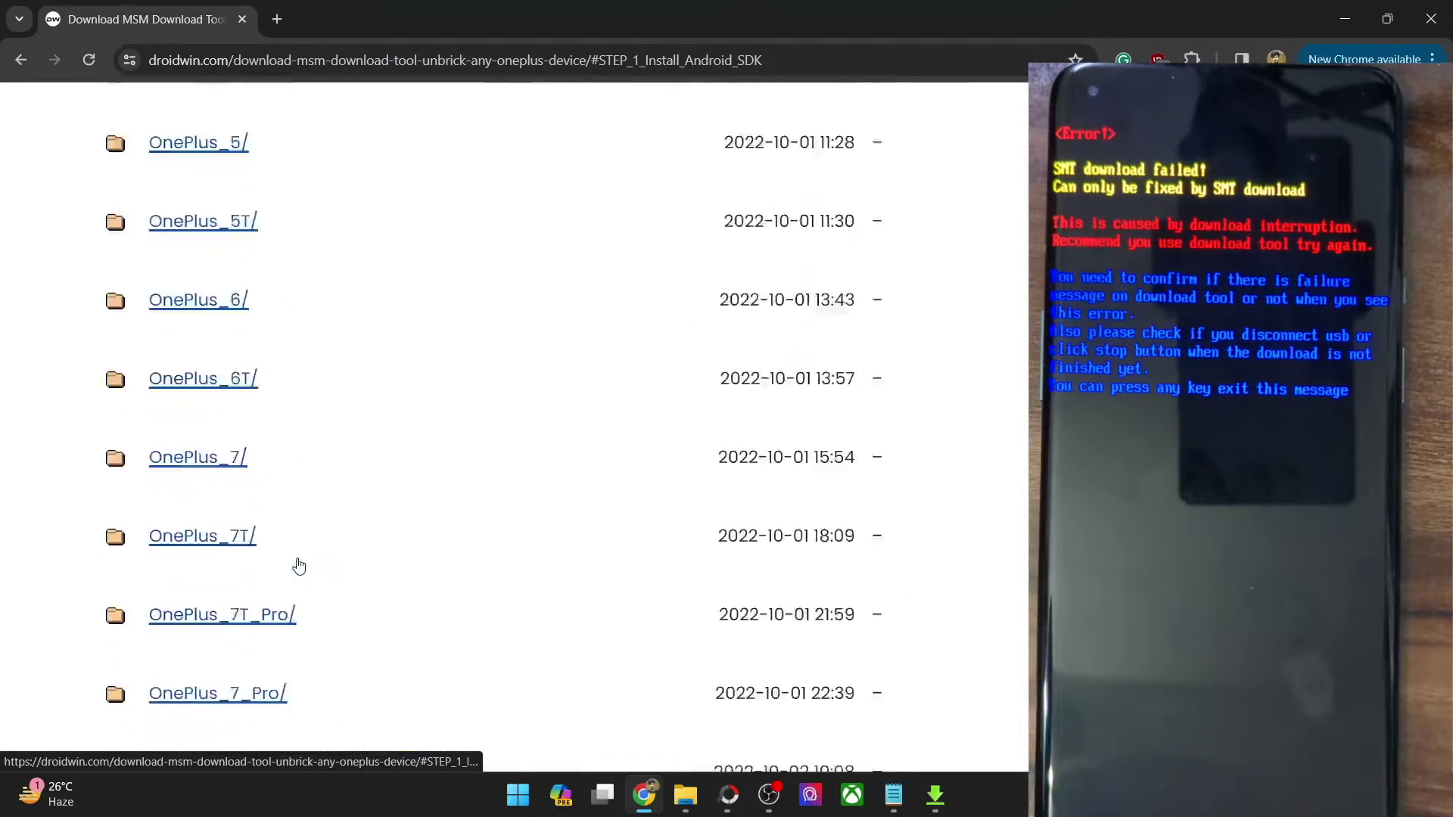
scroll(278, 462, "up", 2)
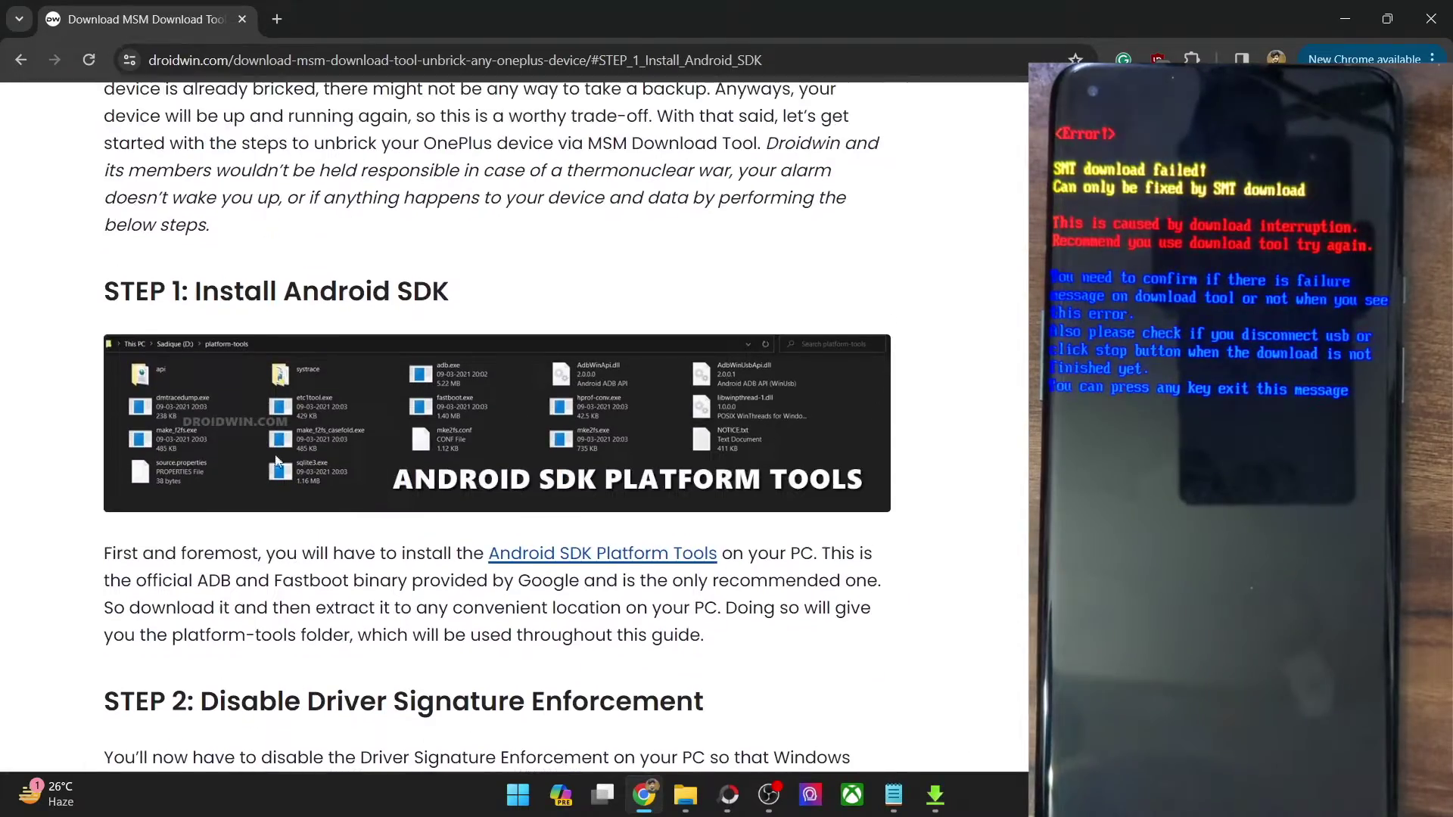
triple_click(324, 296)
- From STEP 2, open the guide "How to Disable Driver Signature Verification on Windows 10/11" in a new tab and switch to it
scroll(341, 291, "down", 6)
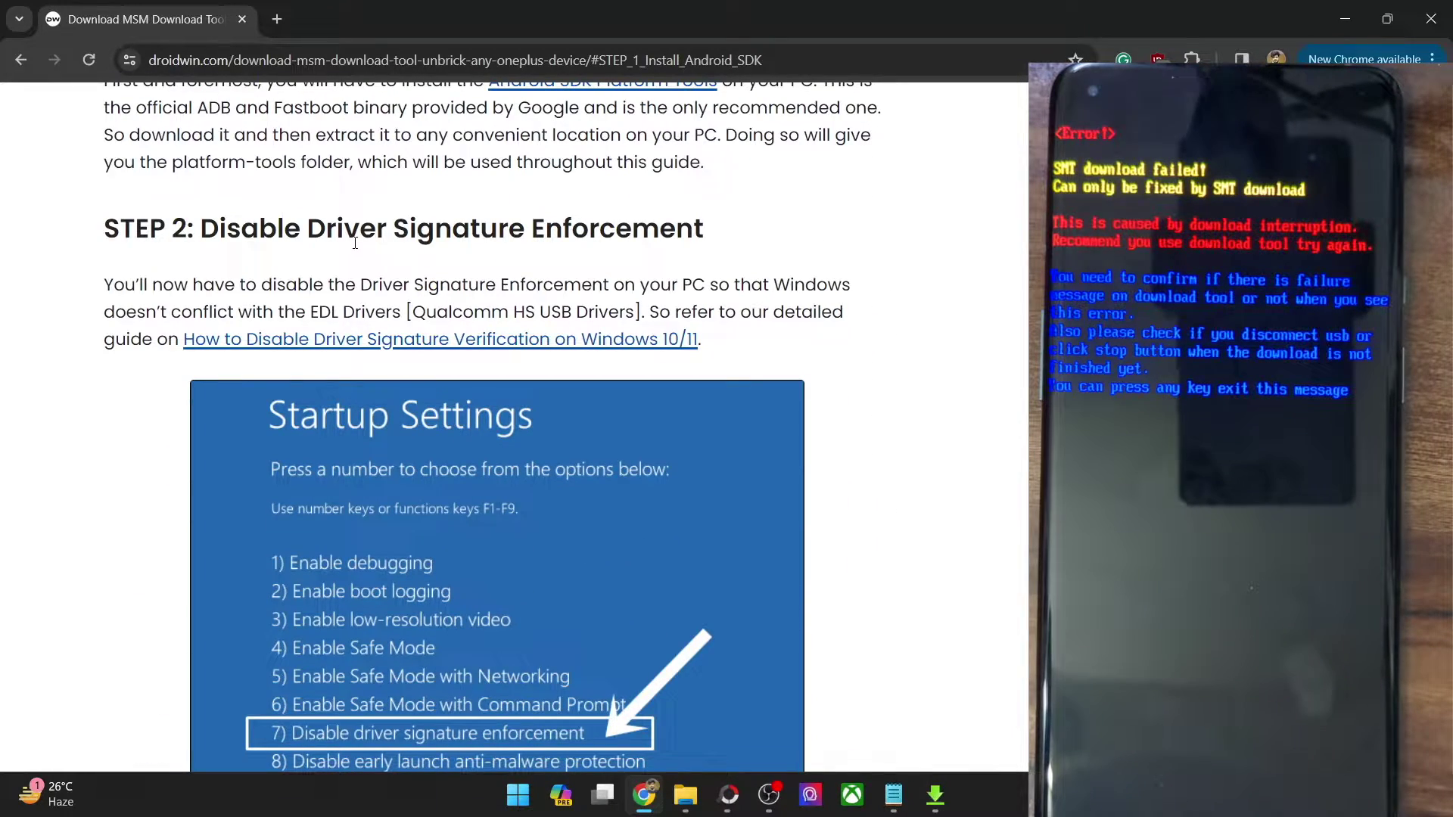
triple_click(355, 239)
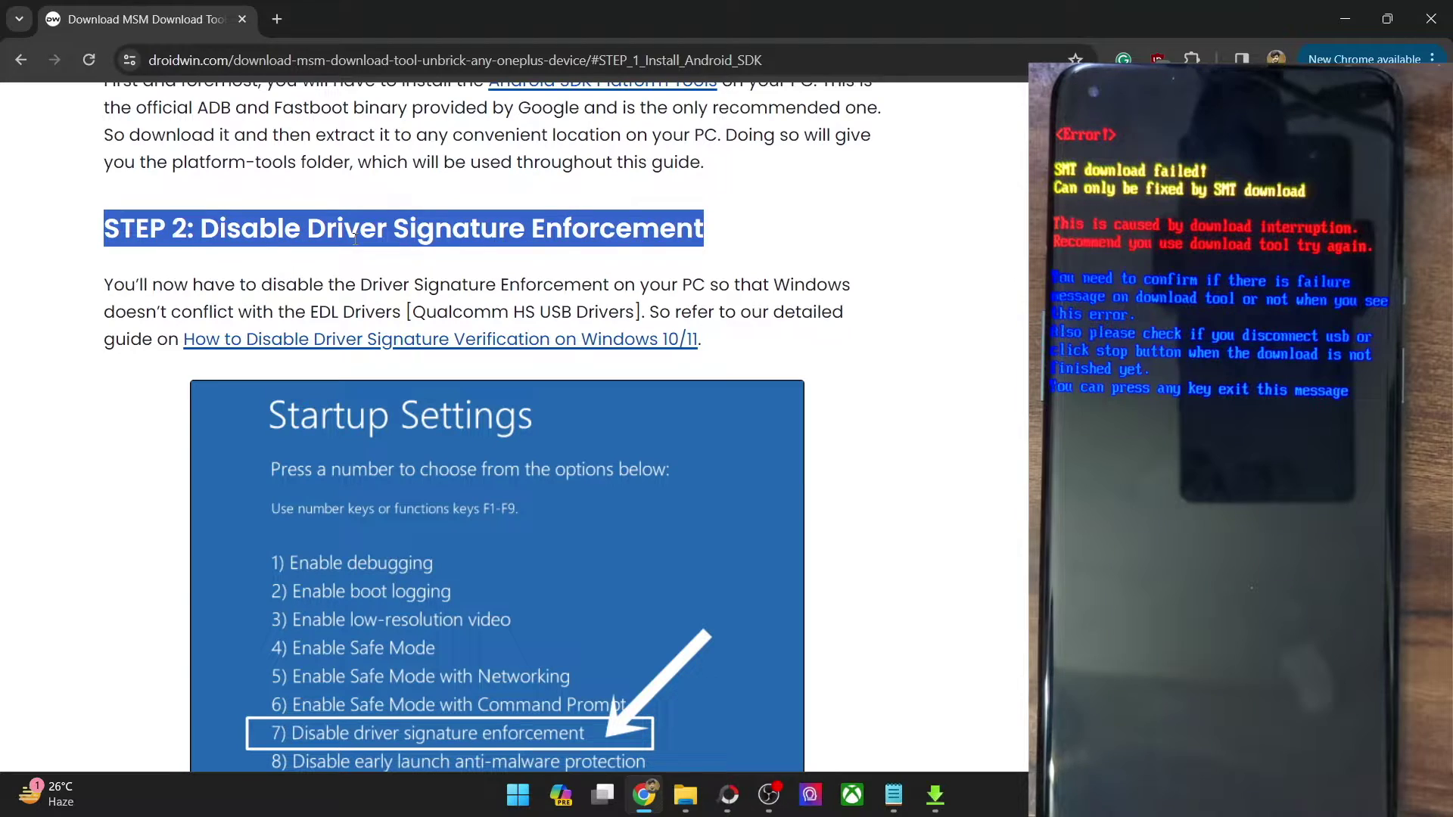
right_click(460, 337)
key("Escape")
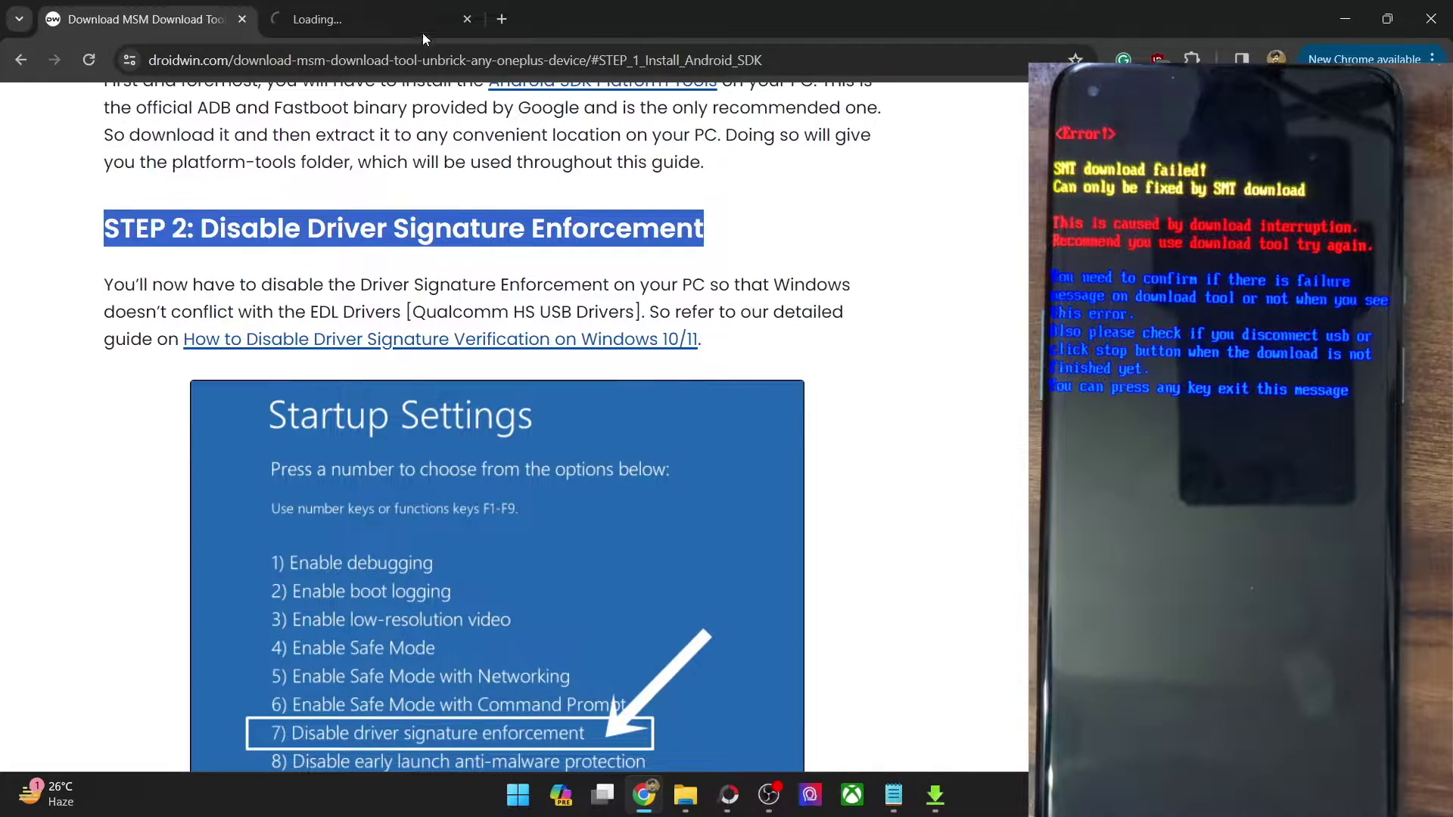
left_click(418, 19)
- Read through Method 2, Disable Driver Signature Verification via Advanced Boot Menu, down to the Startup Settings key choice
scroll(515, 370, "down", 10)
scroll(515, 371, "down", 20)
scroll(515, 373, "up", 1)
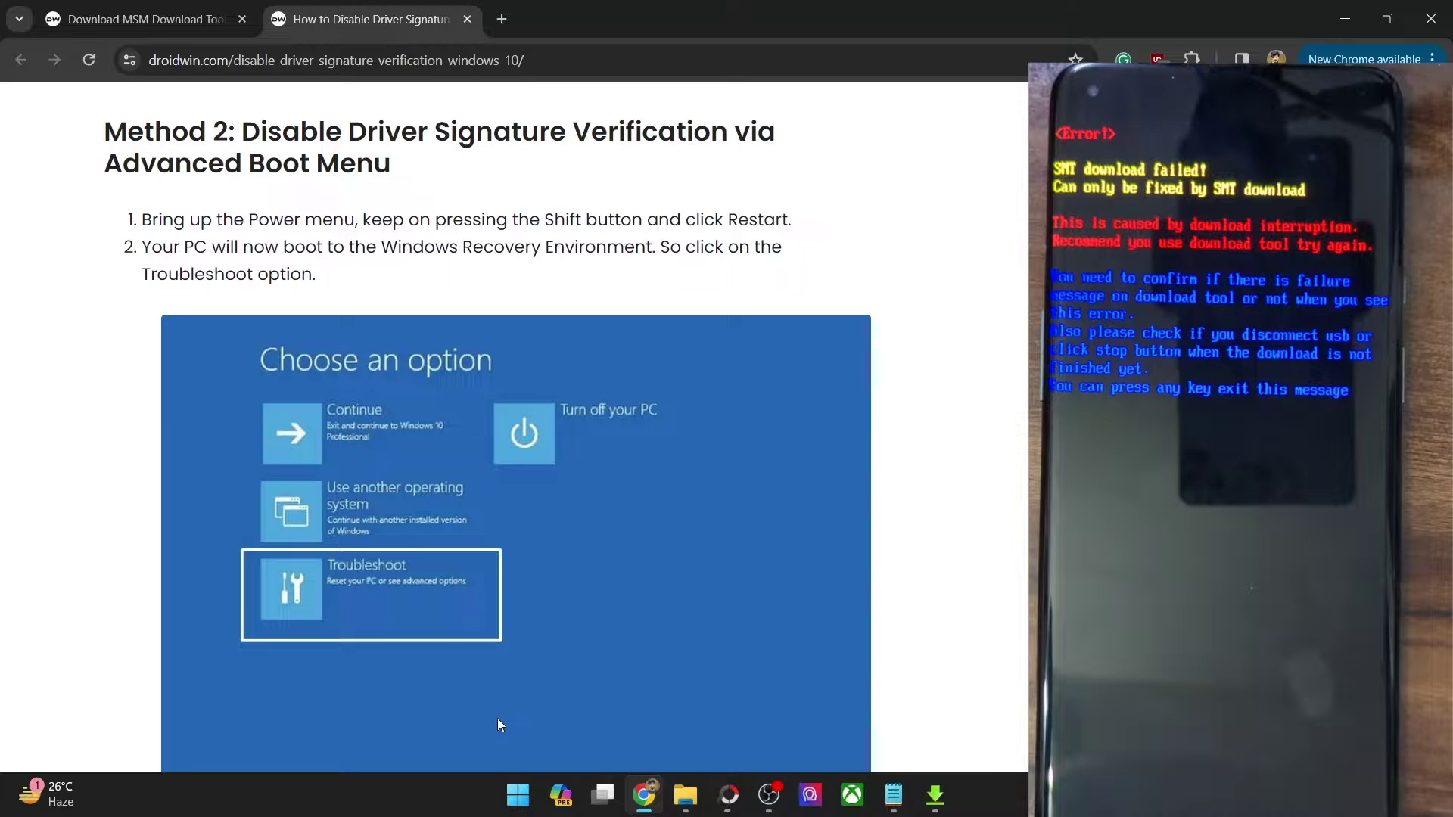
double_click(555, 224)
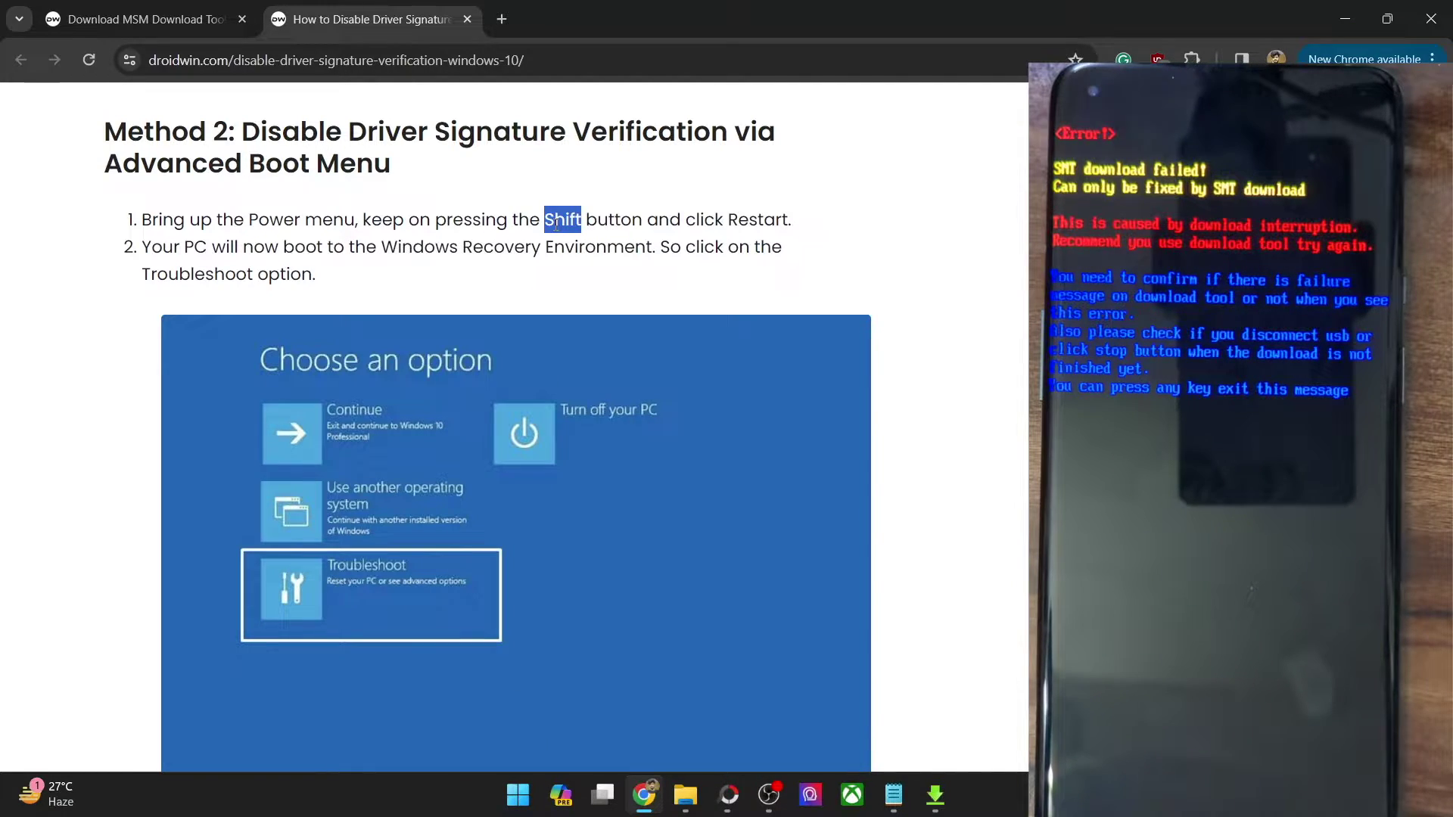
double_click(766, 217)
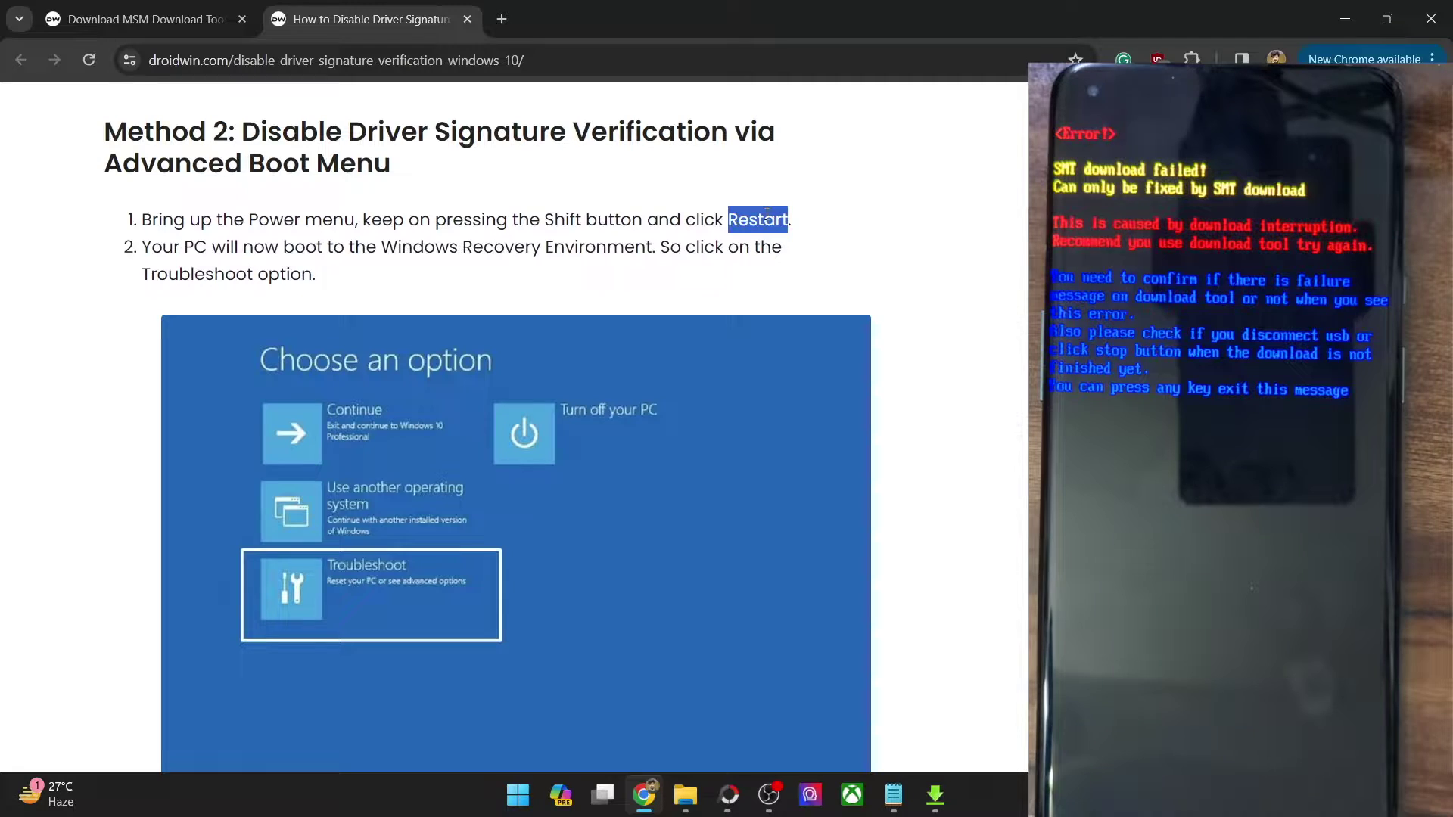
left_click_drag(382, 247, 648, 241)
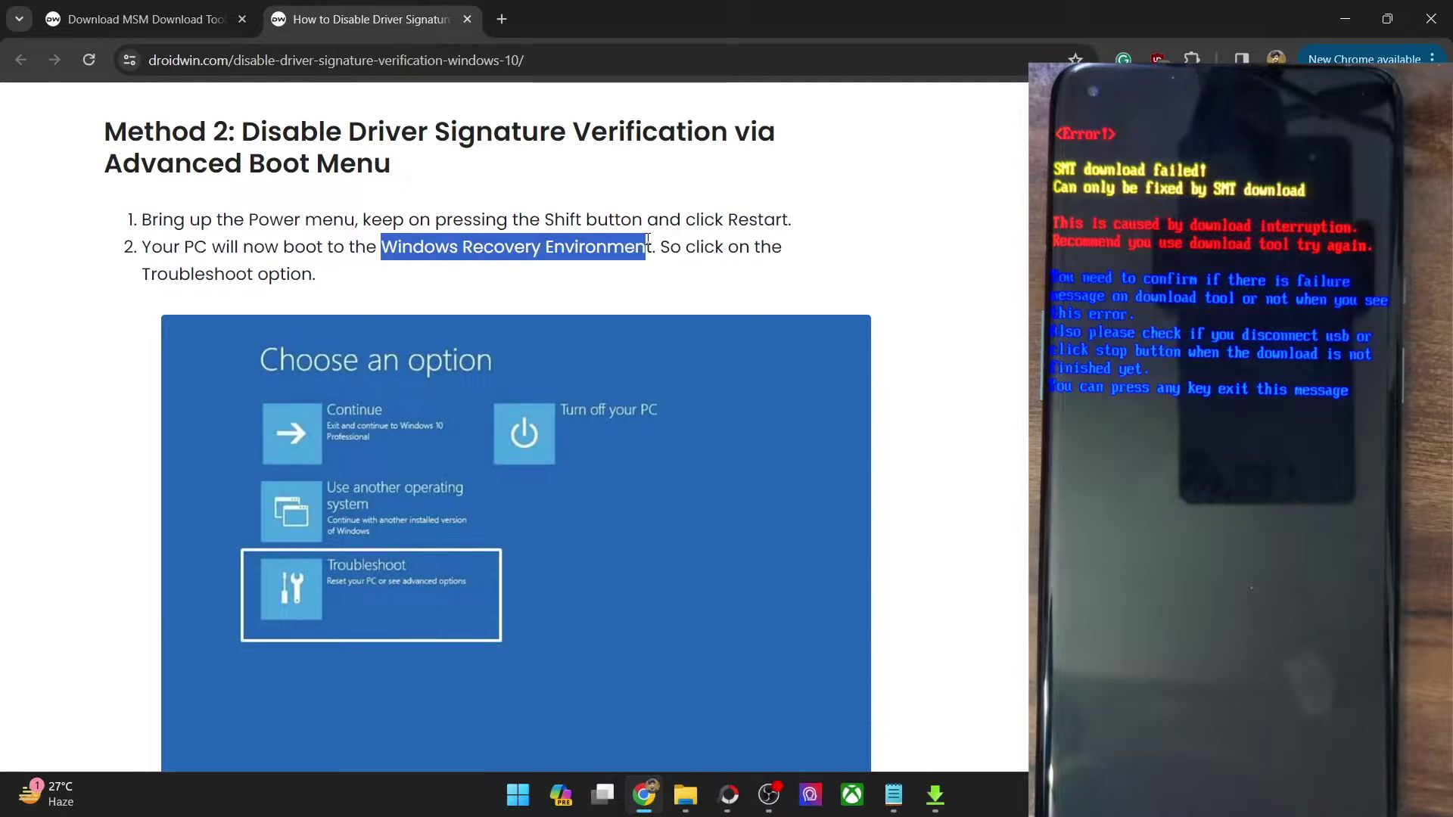
scroll(562, 220, "down", 5)
scroll(407, 203, "down", 12)
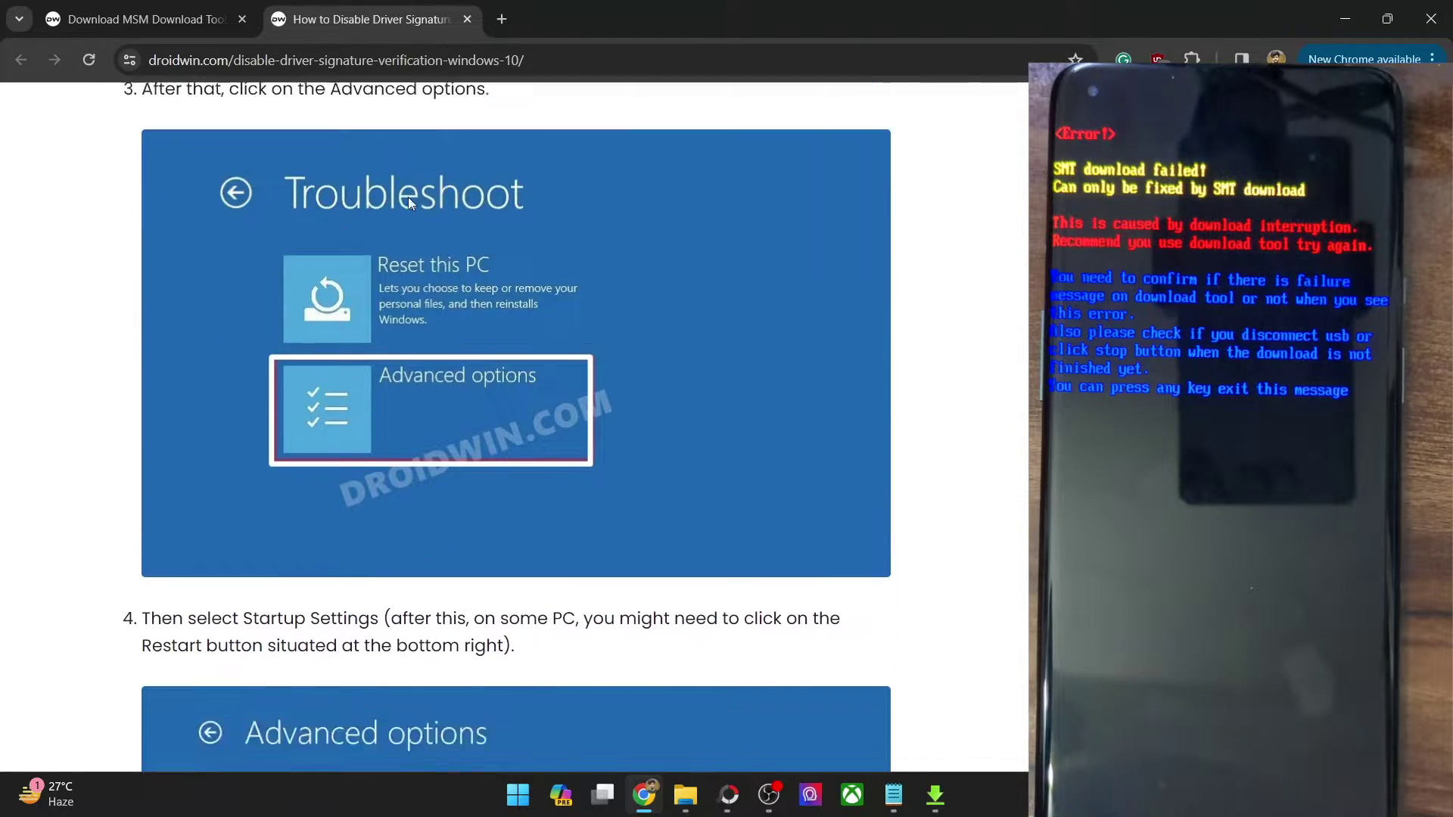
scroll(365, 507, "down", 1)
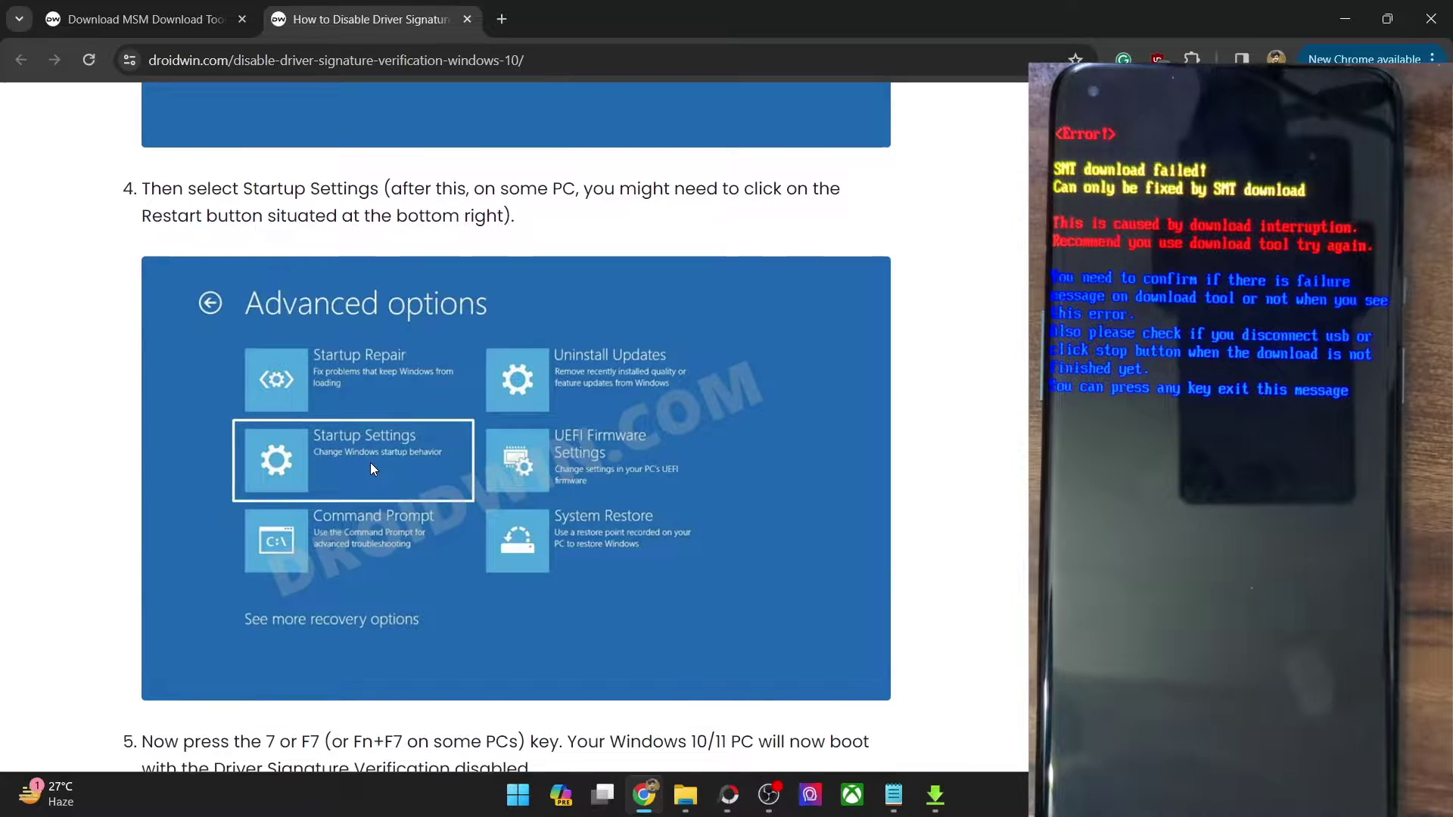
scroll(371, 462, "down", 5)
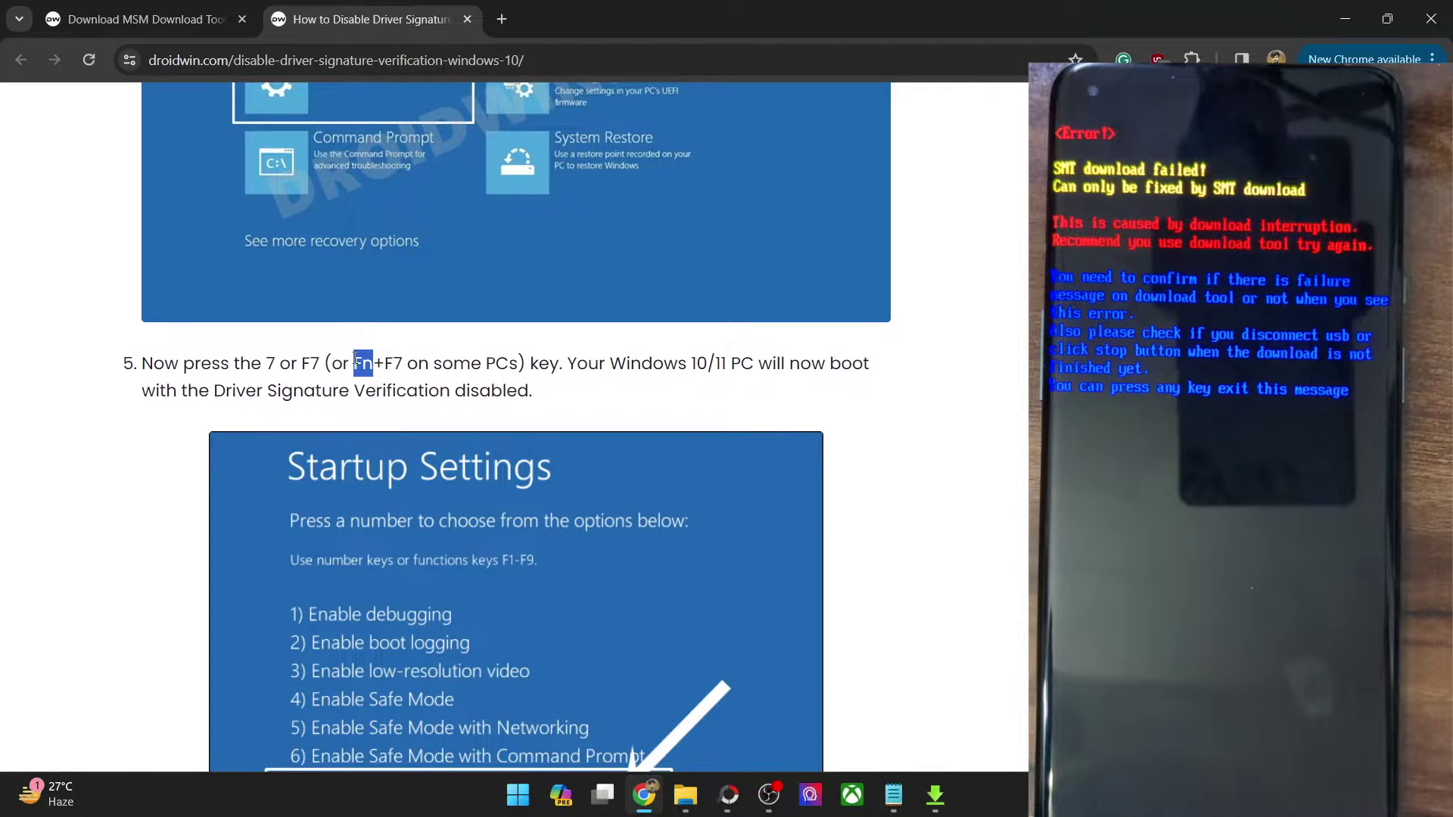
- Review the Startup Settings screenshot in step 5, focusing on option 7, Disable driver signature enforcement
scroll(355, 362, "down", 1)
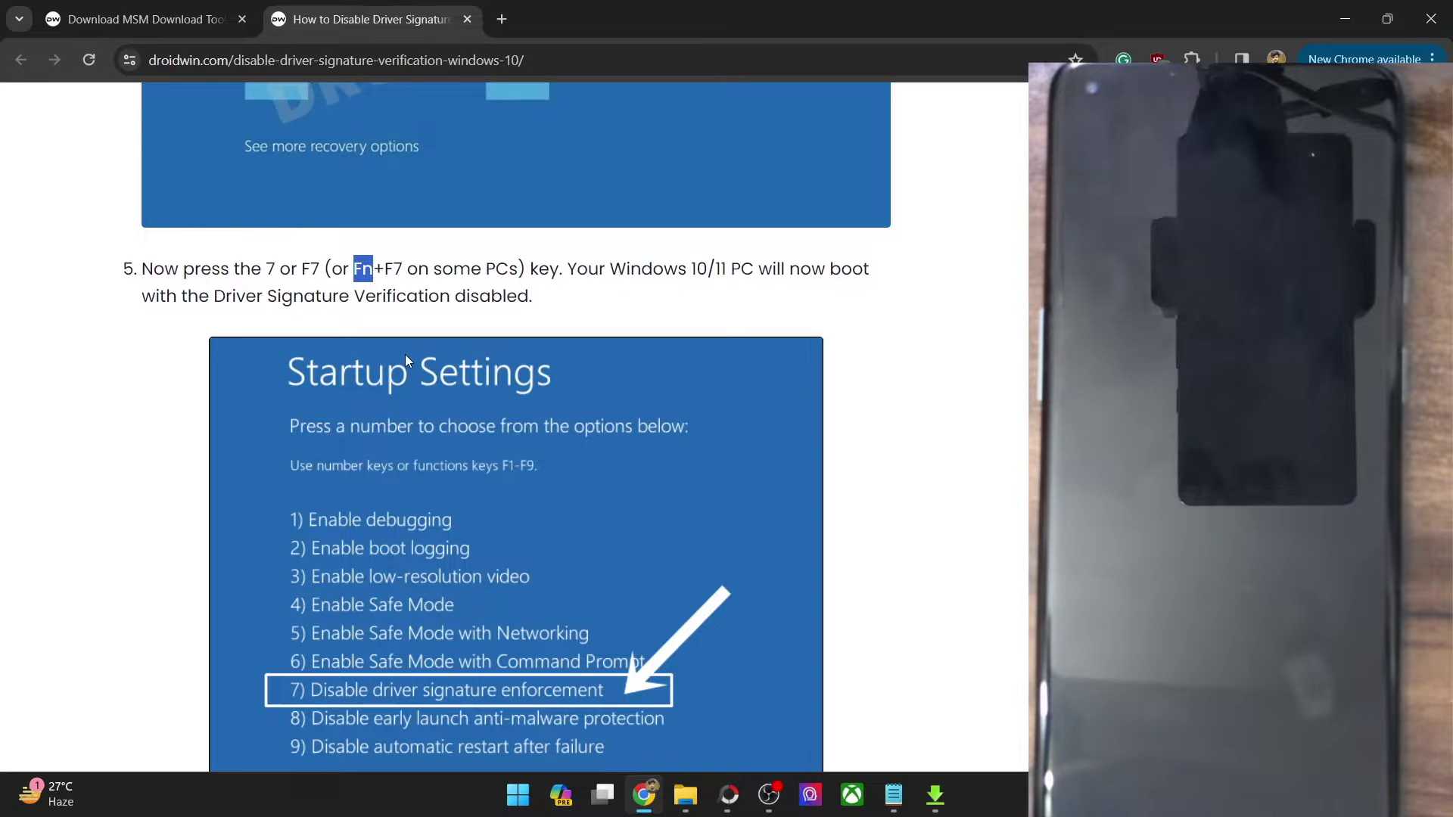
scroll(359, 269, "down", 1)
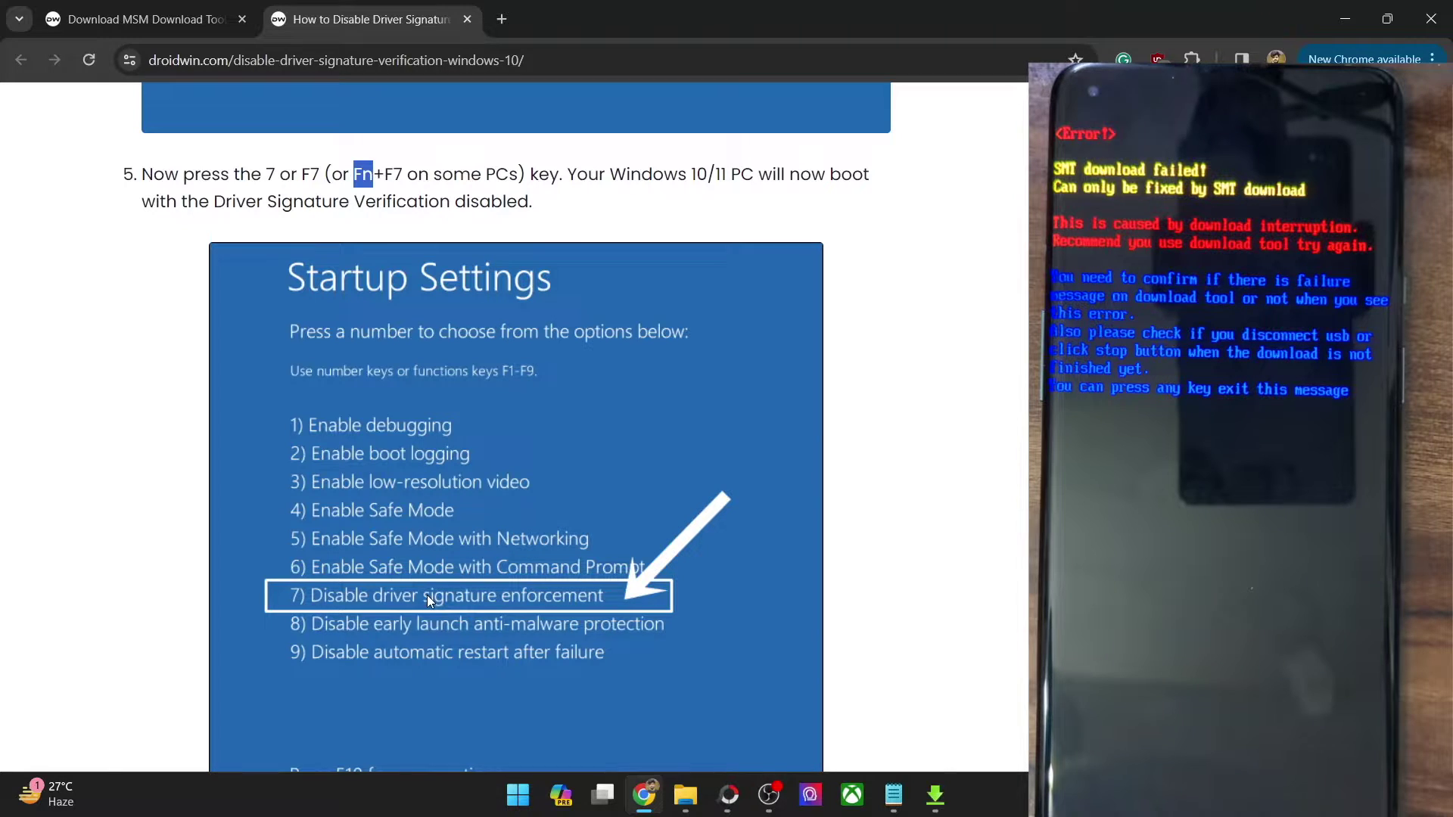
scroll(427, 595, "down", 5)
scroll(425, 526, "up", 5)
scroll(424, 526, "up", 1)
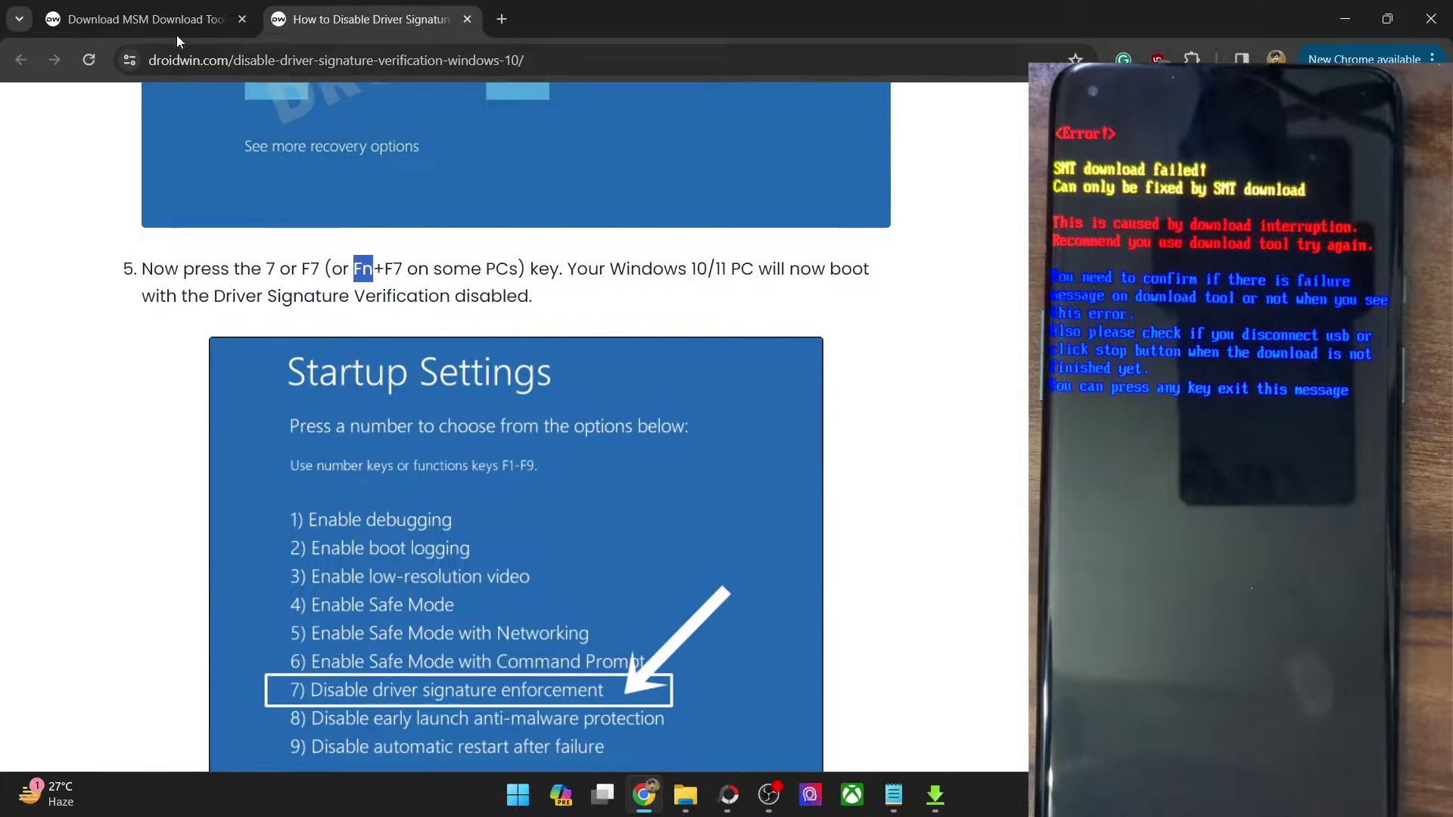
- From STEP 3 of the unbrick article, open the guide "Qualcomm HS-USB QDLoader 9008 Drivers: Download & Install" in a new tab and switch to it
left_click(144, 19)
scroll(535, 501, "down", 5)
scroll(537, 501, "down", 2)
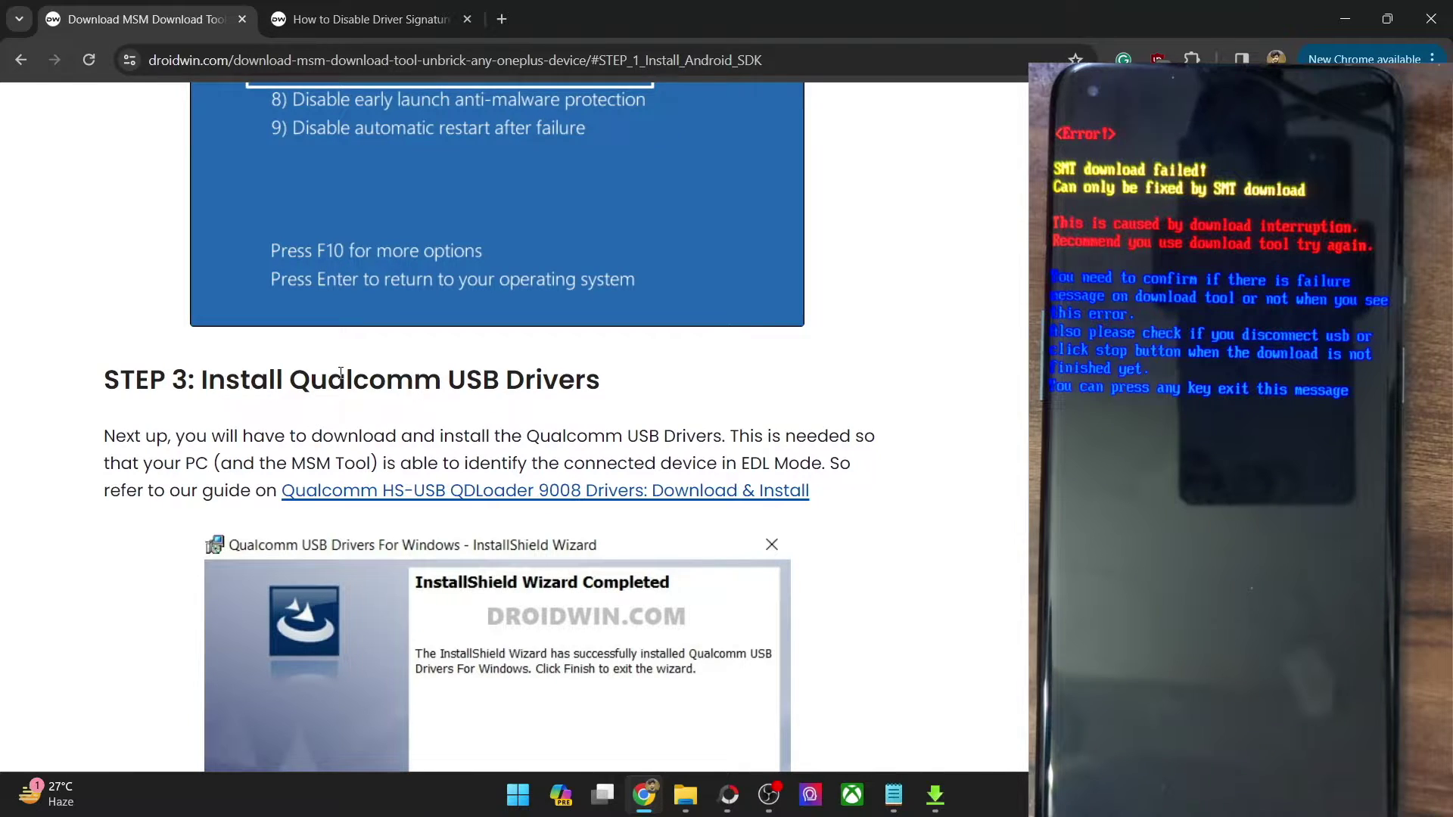
scroll(340, 373, "down", 5)
scroll(557, 356, "up", 2)
right_click(551, 204)
left_click(587, 217)
left_click(631, 16)
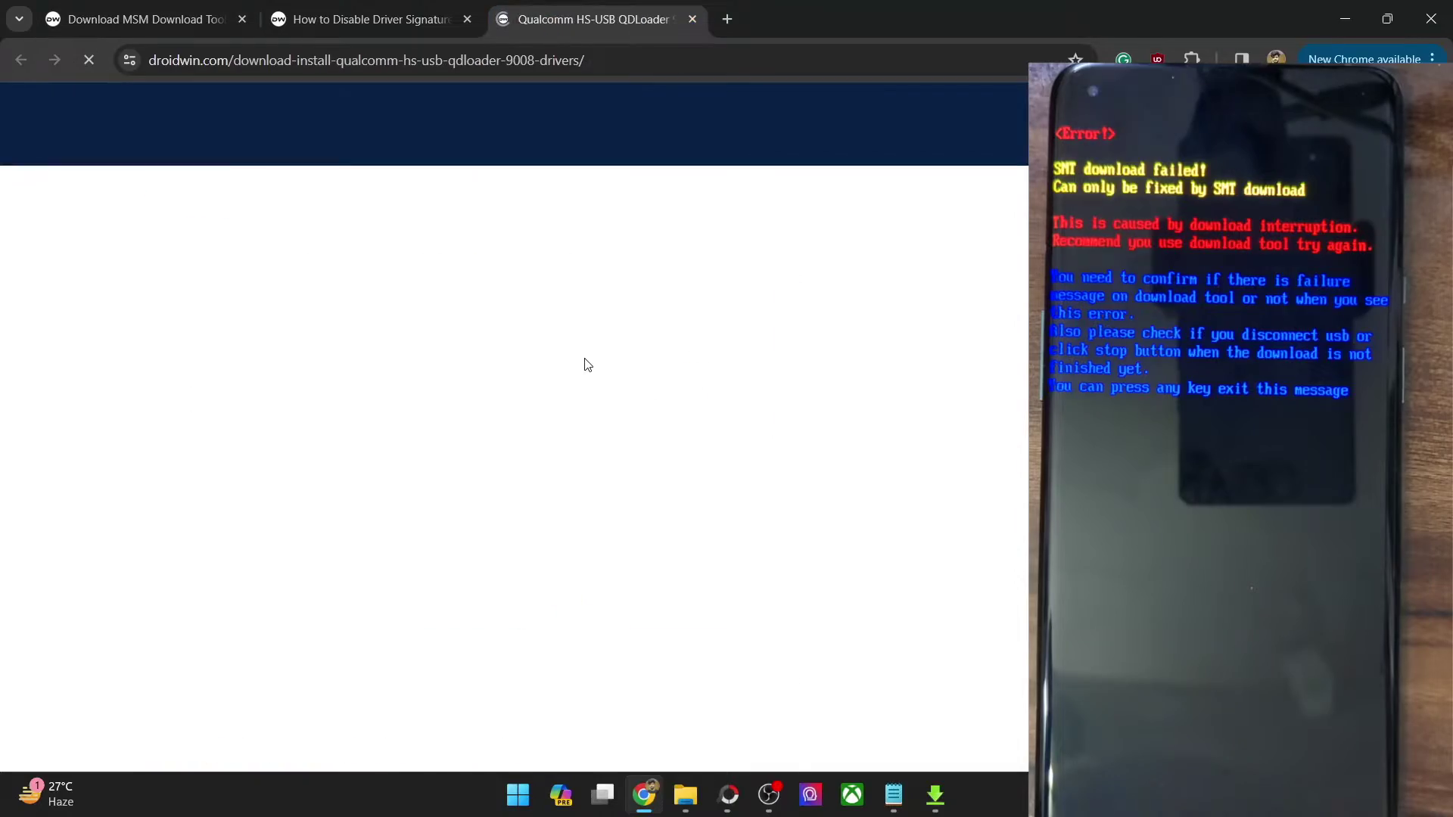
- Find the Automatic Driver Installation downloads in the Qualcomm guide and highlight the 64-bit entry, QDLoader_HS-USB_Driver_64bit.exe
scroll(586, 363, "down", 10)
scroll(584, 366, "up", 3)
scroll(567, 380, "down", 15)
scroll(553, 361, "down", 9)
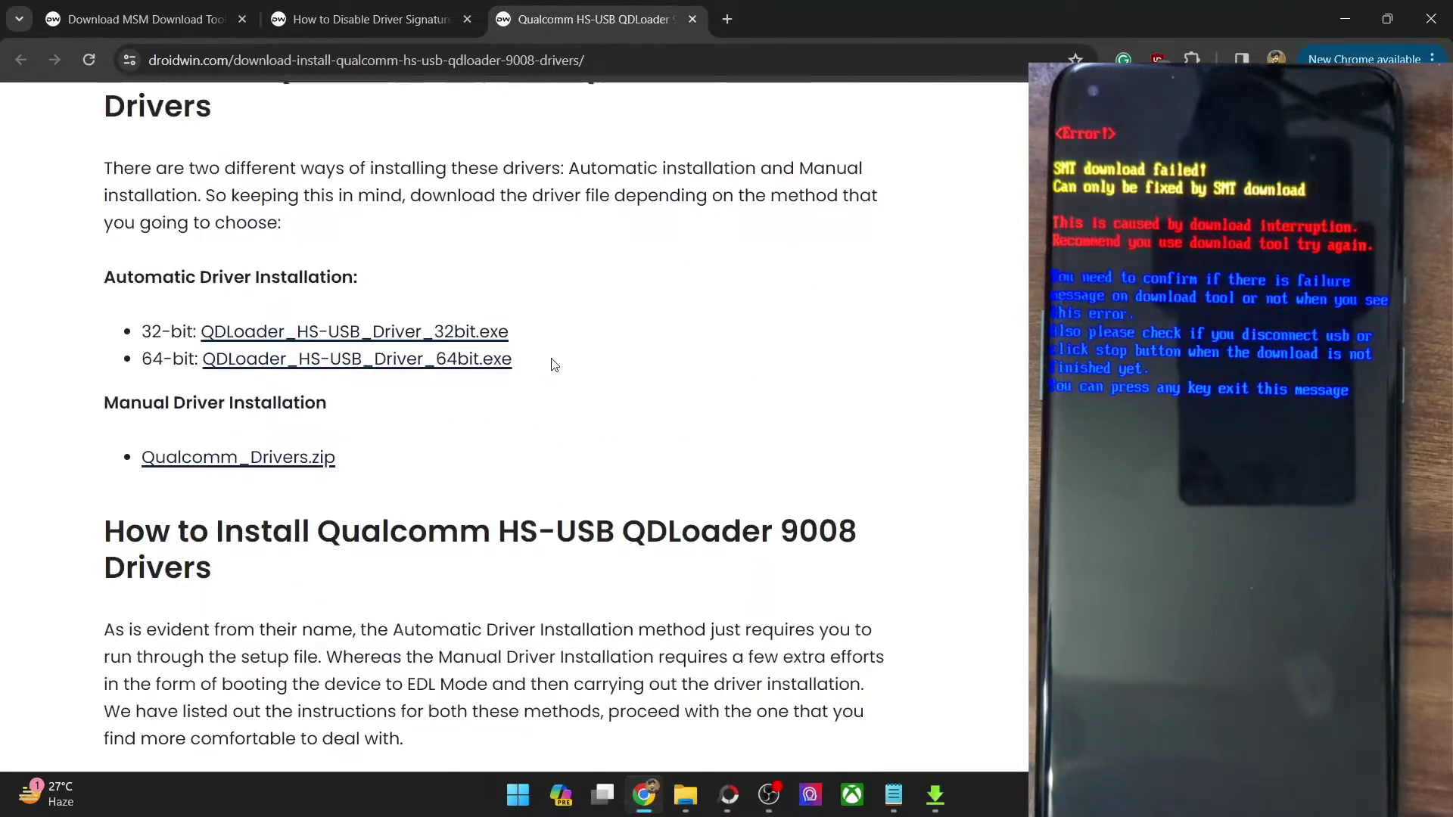
scroll(530, 367, "up", 3)
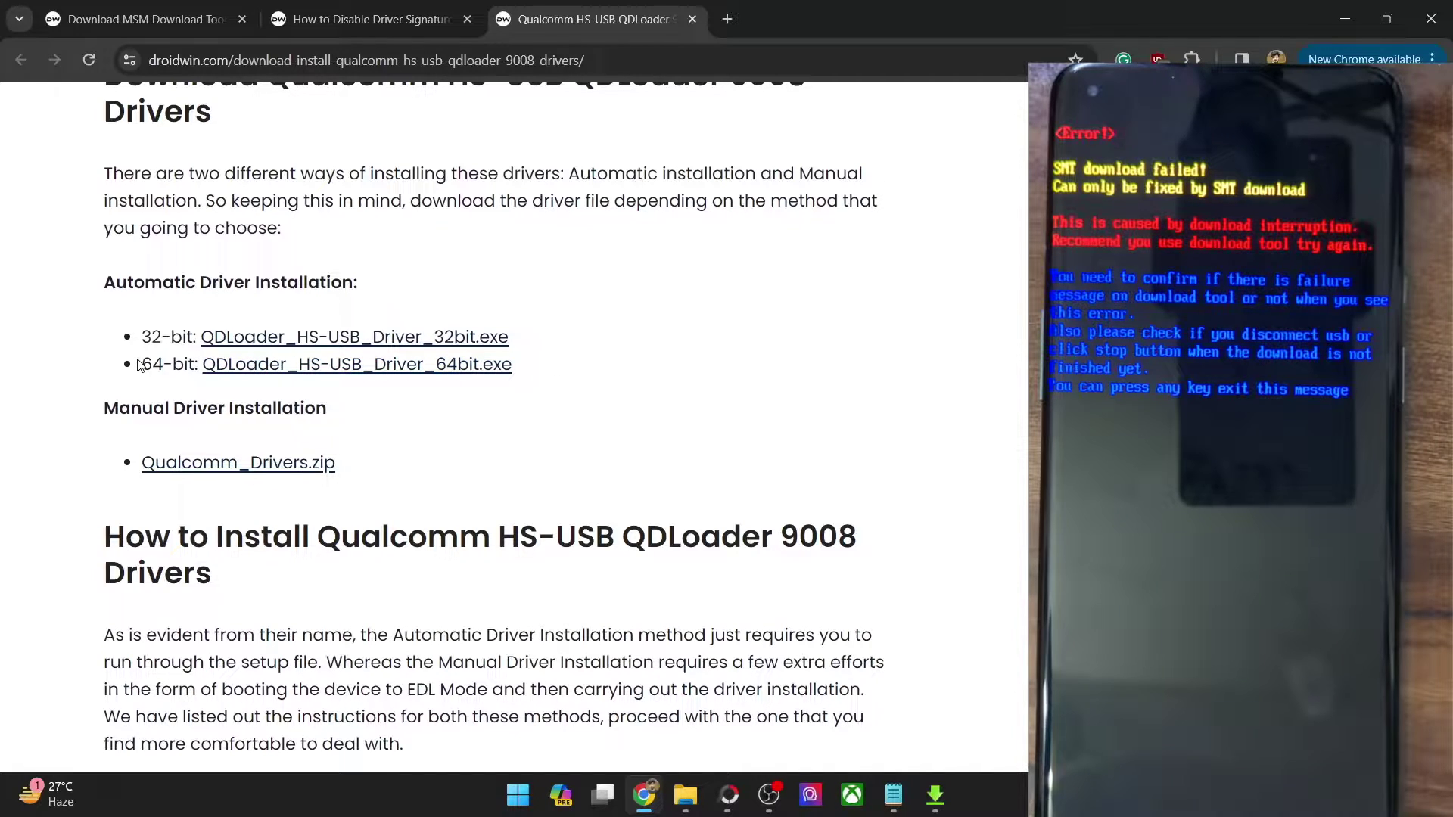
left_click_drag(137, 365, 387, 382)
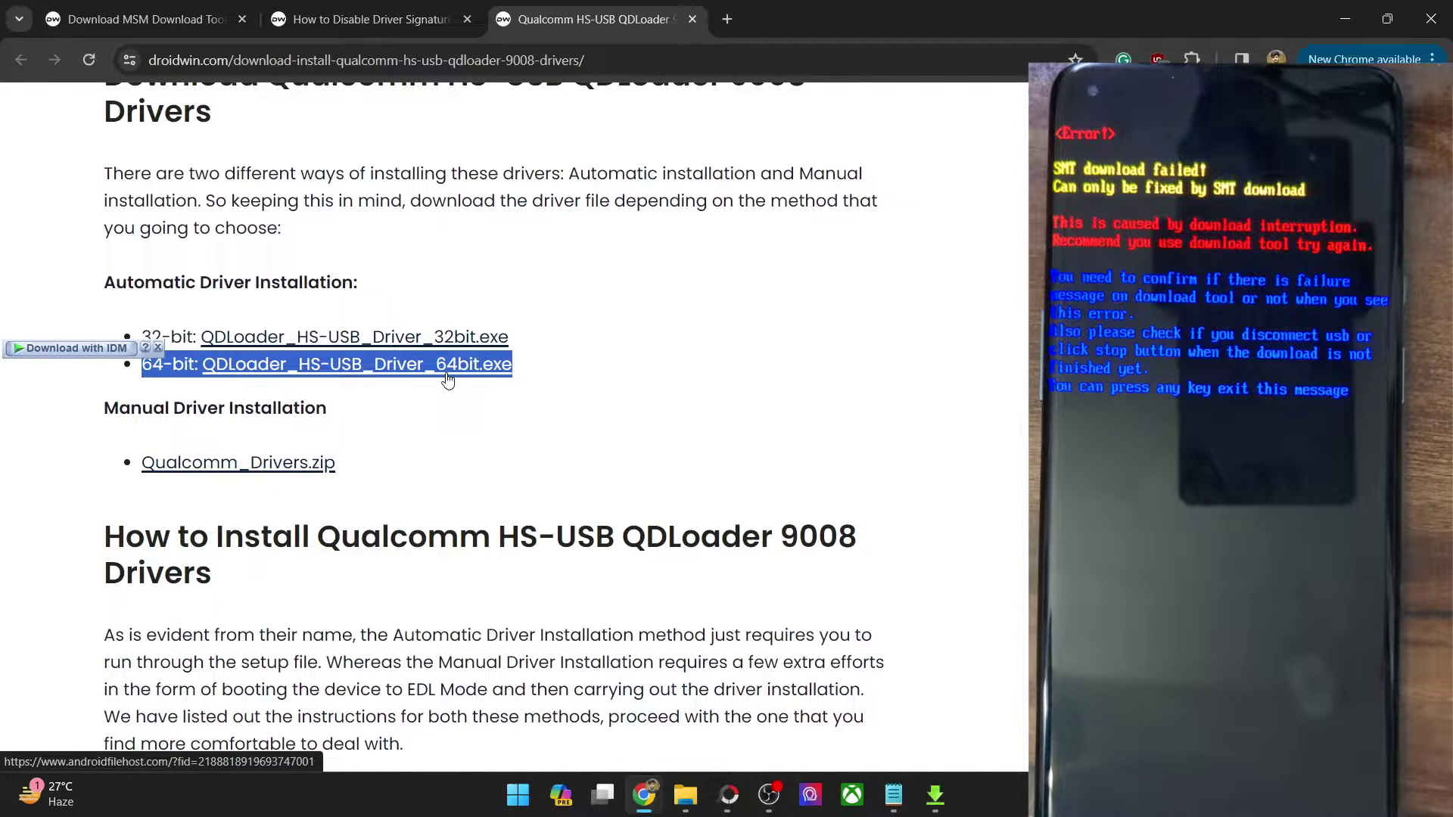
- Read through the automatic driver installation steps, from the WWAN-DHCP setup type to finishing the InstallShield Wizard
scroll(448, 381, "down", 15)
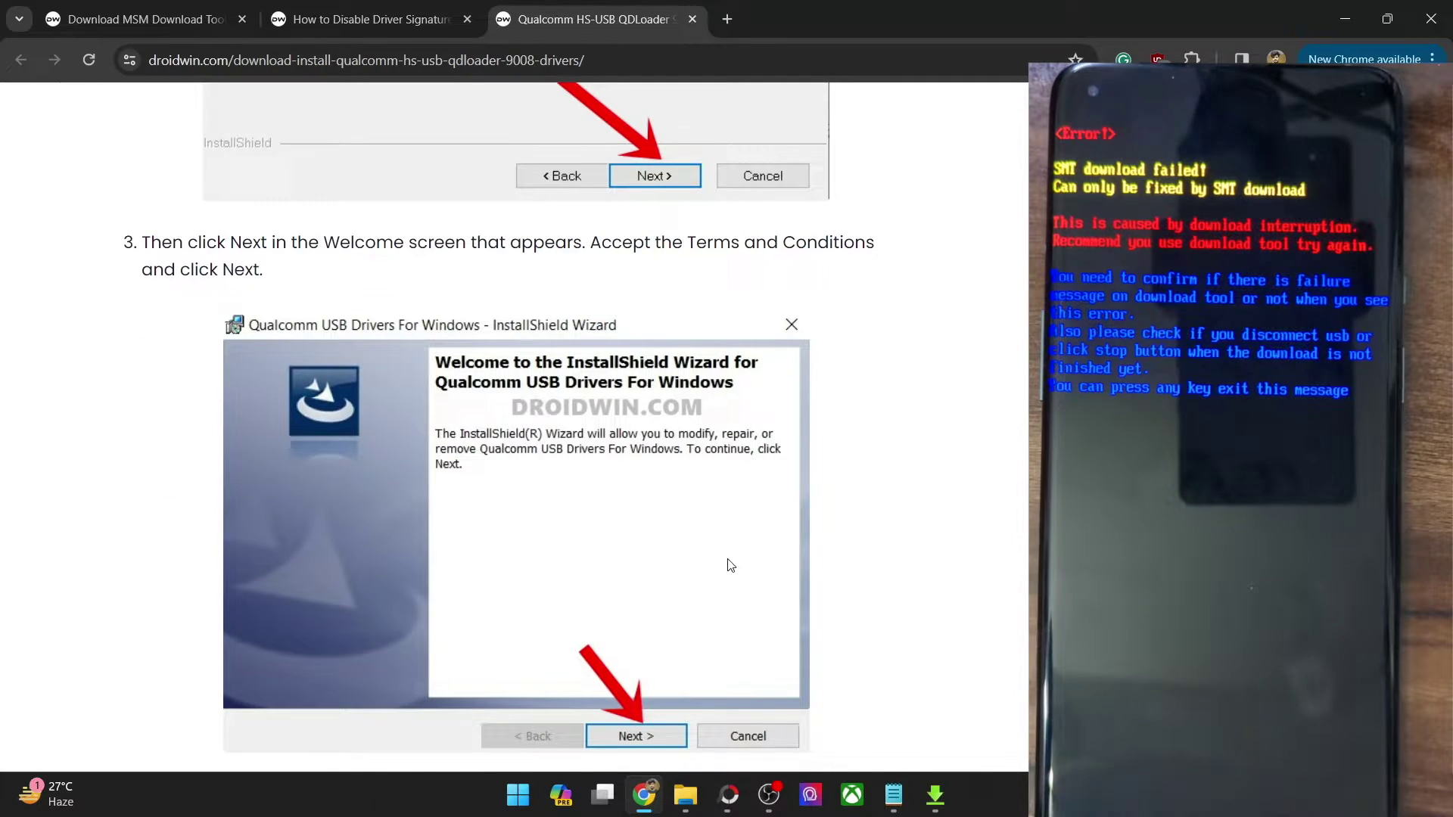
scroll(735, 566, "down", 4)
scroll(719, 562, "up", 5)
scroll(718, 560, "up", 3)
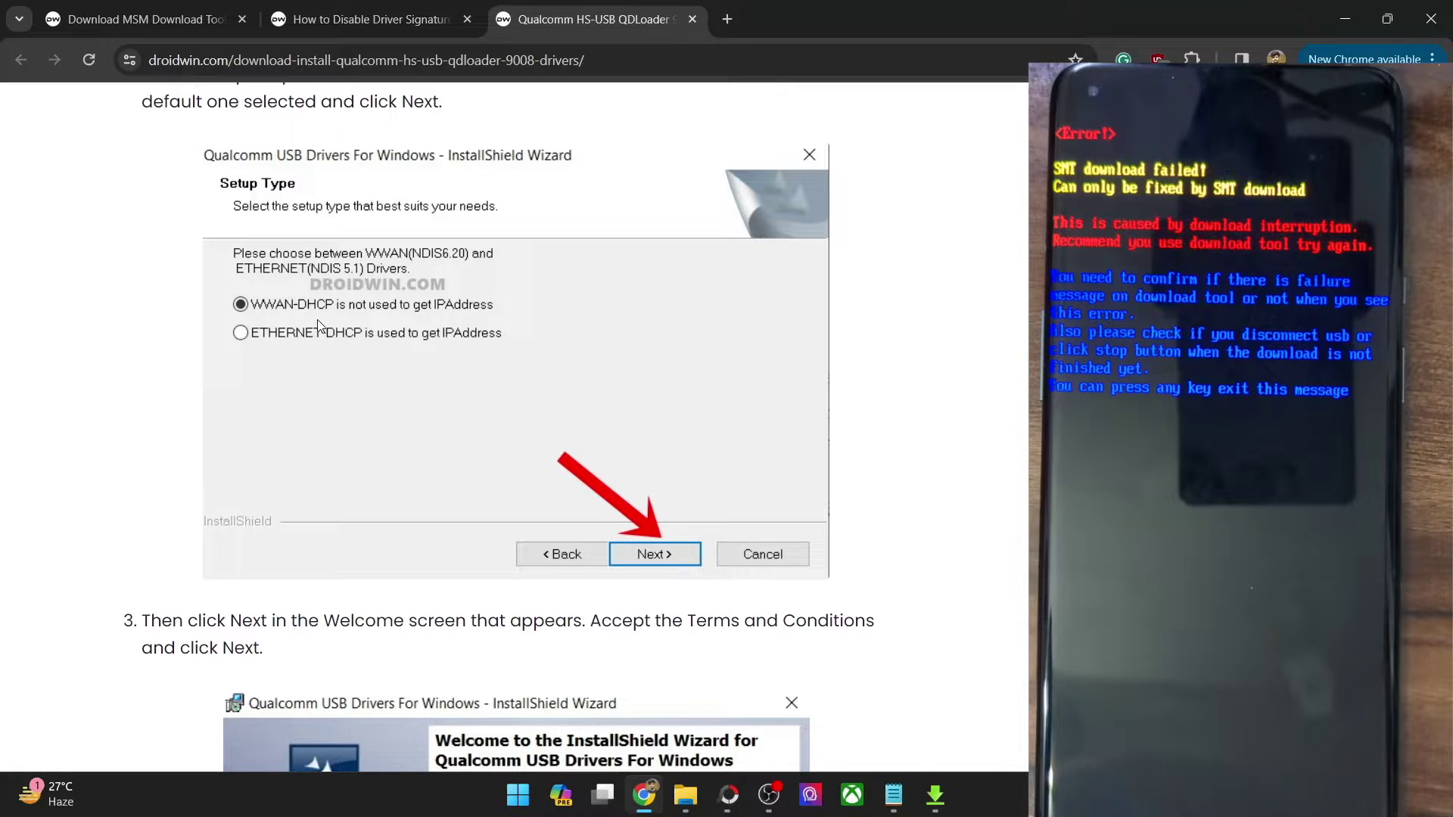
scroll(648, 546, "down", 1)
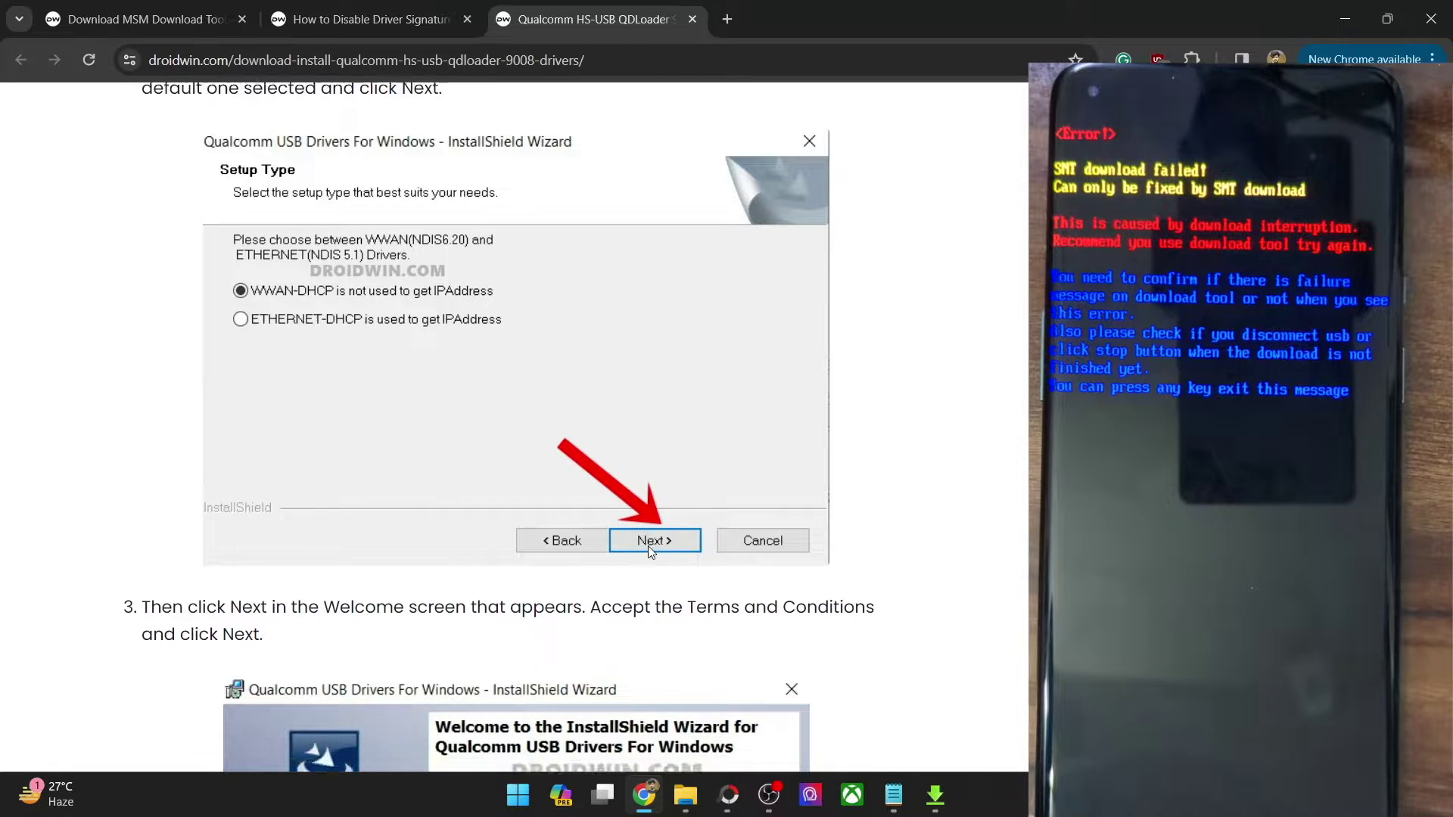
scroll(666, 538, "down", 10)
scroll(619, 484, "down", 3)
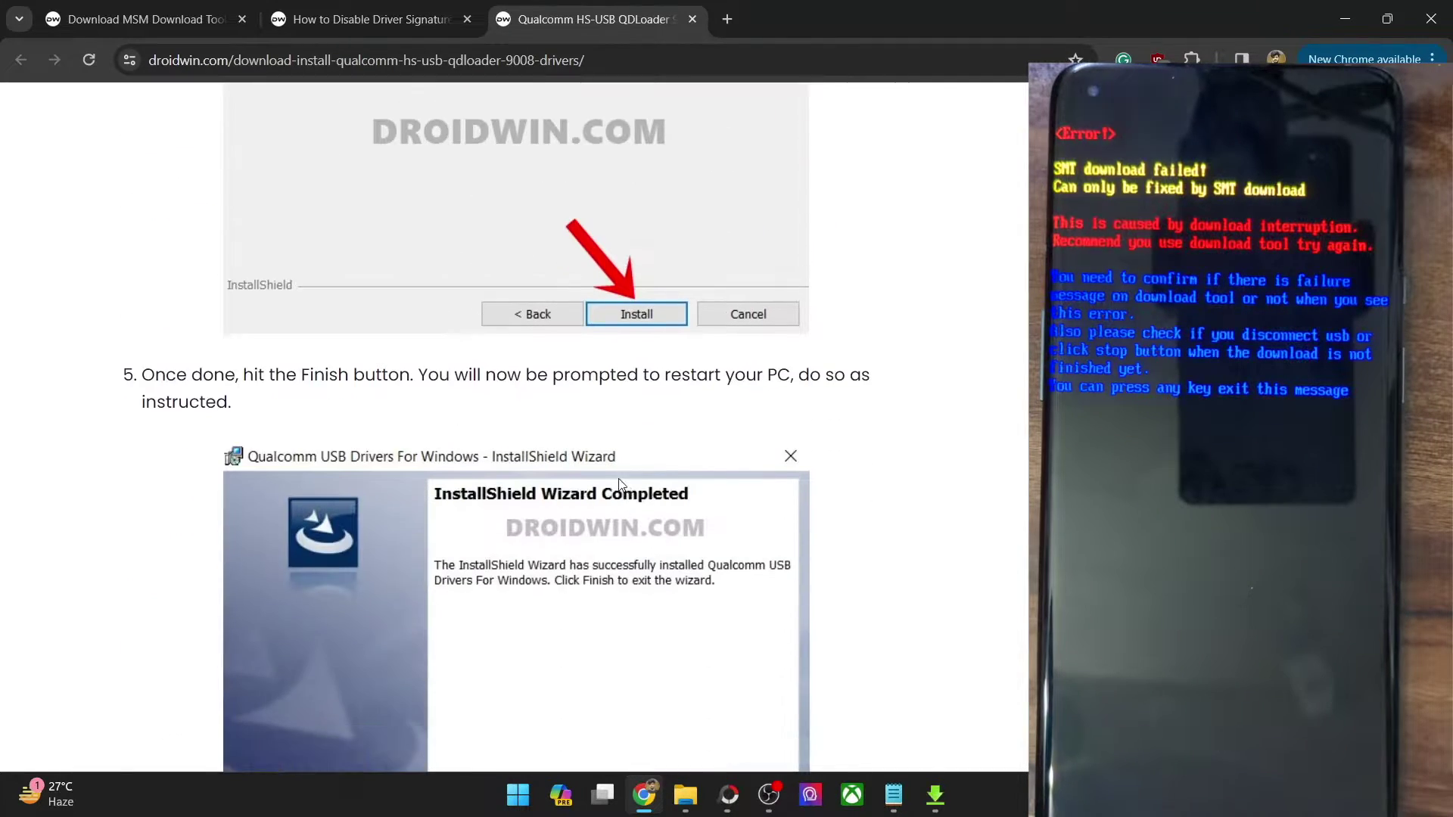
scroll(628, 408, "down", 4)
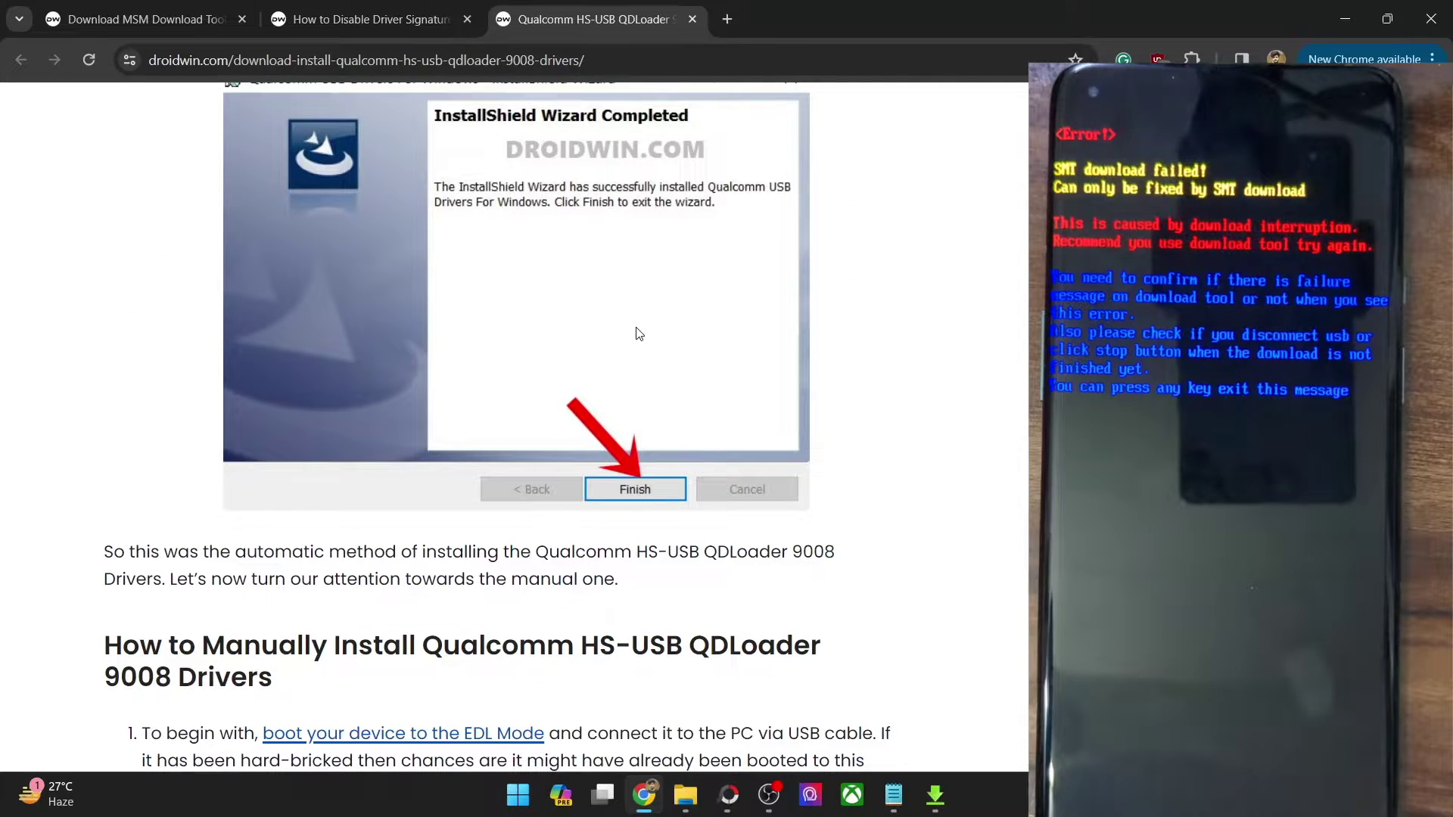
scroll(640, 333, "down", 3)
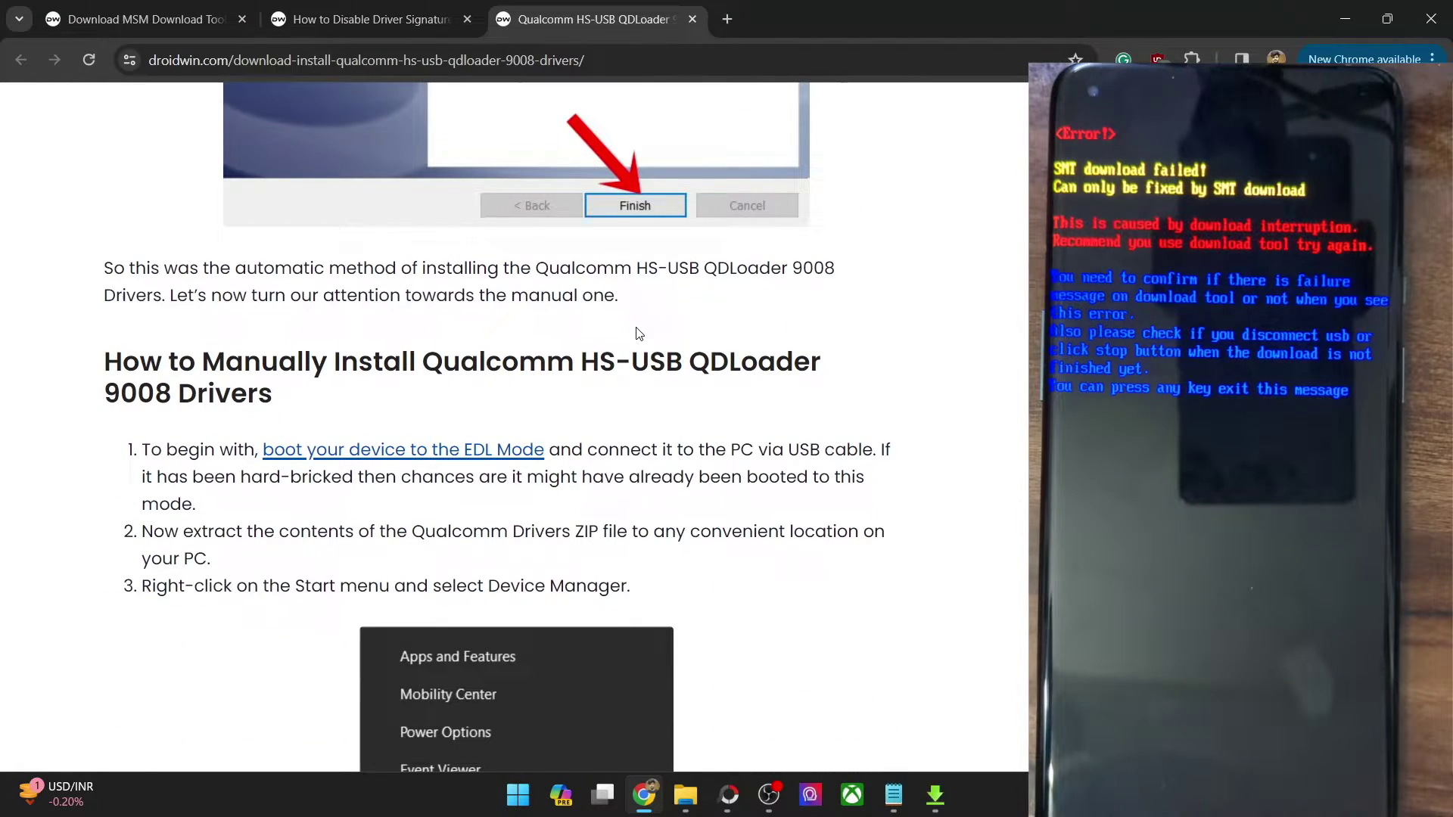
scroll(639, 334, "up", 3)
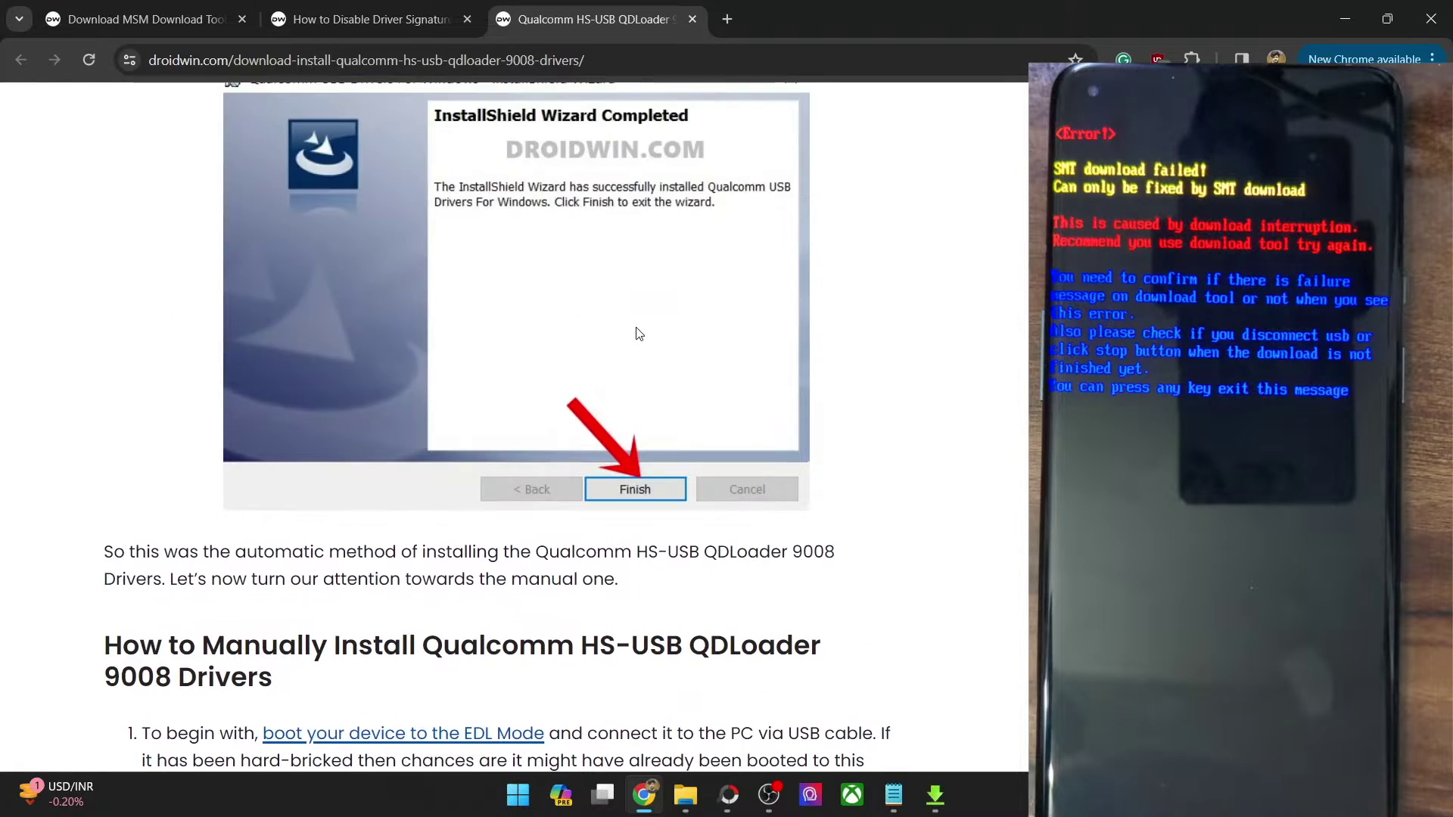
- Go to "STEP 4: Boot OnePlus to EDL Mode" in the unbrick article, and close the running MsmDownloadTool
left_click(143, 19)
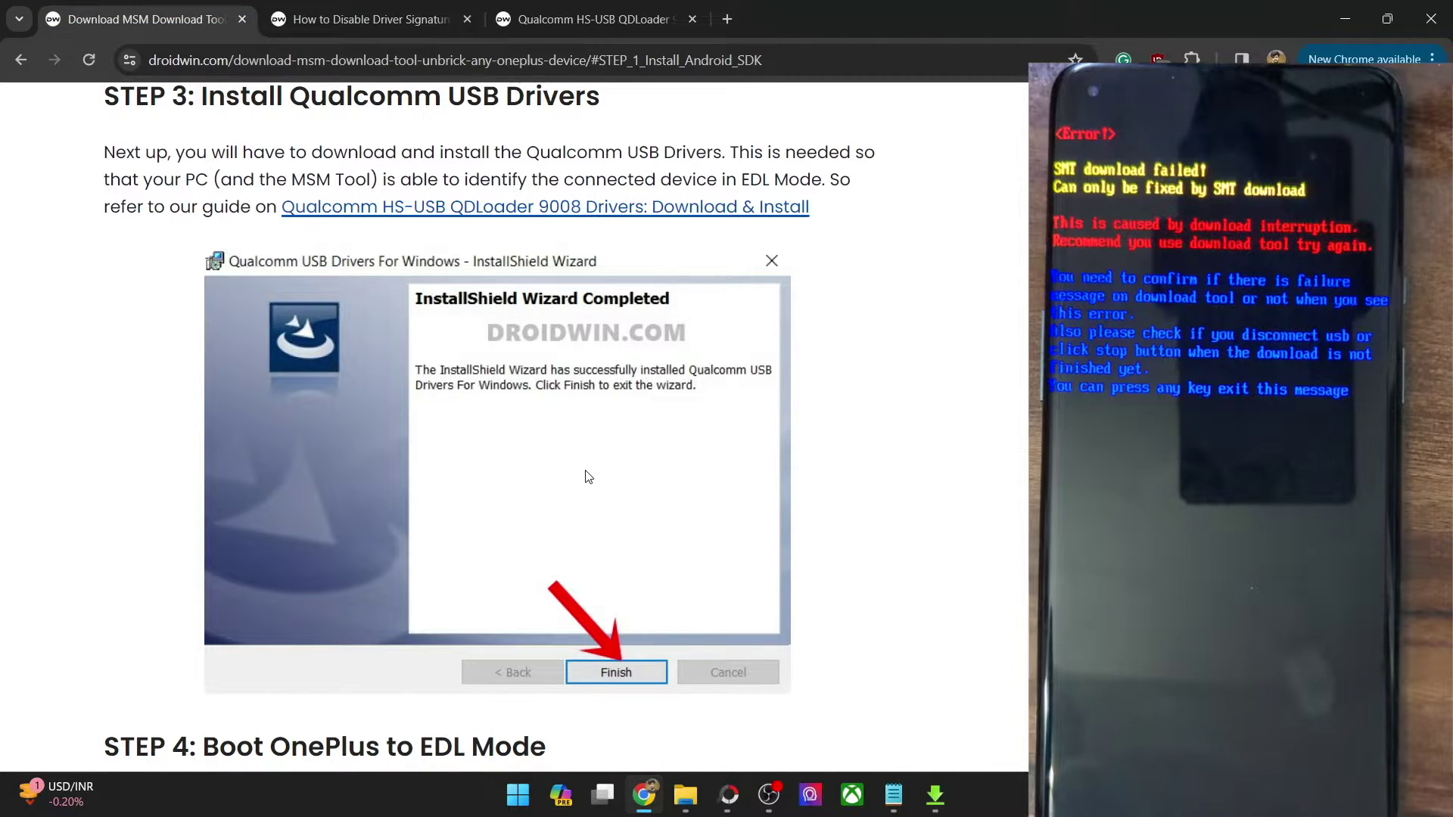
scroll(588, 476, "down", 5)
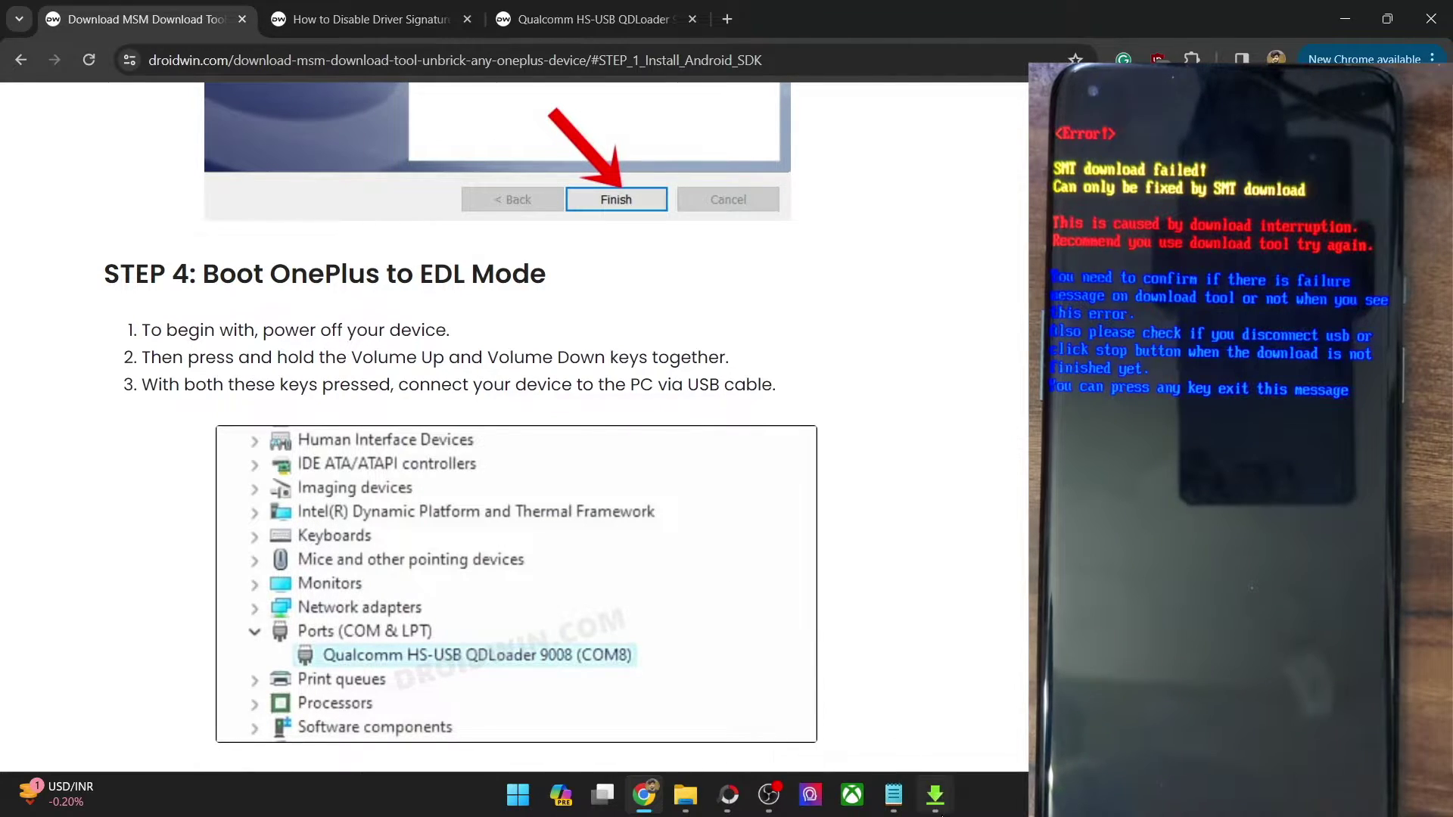
left_click(935, 795)
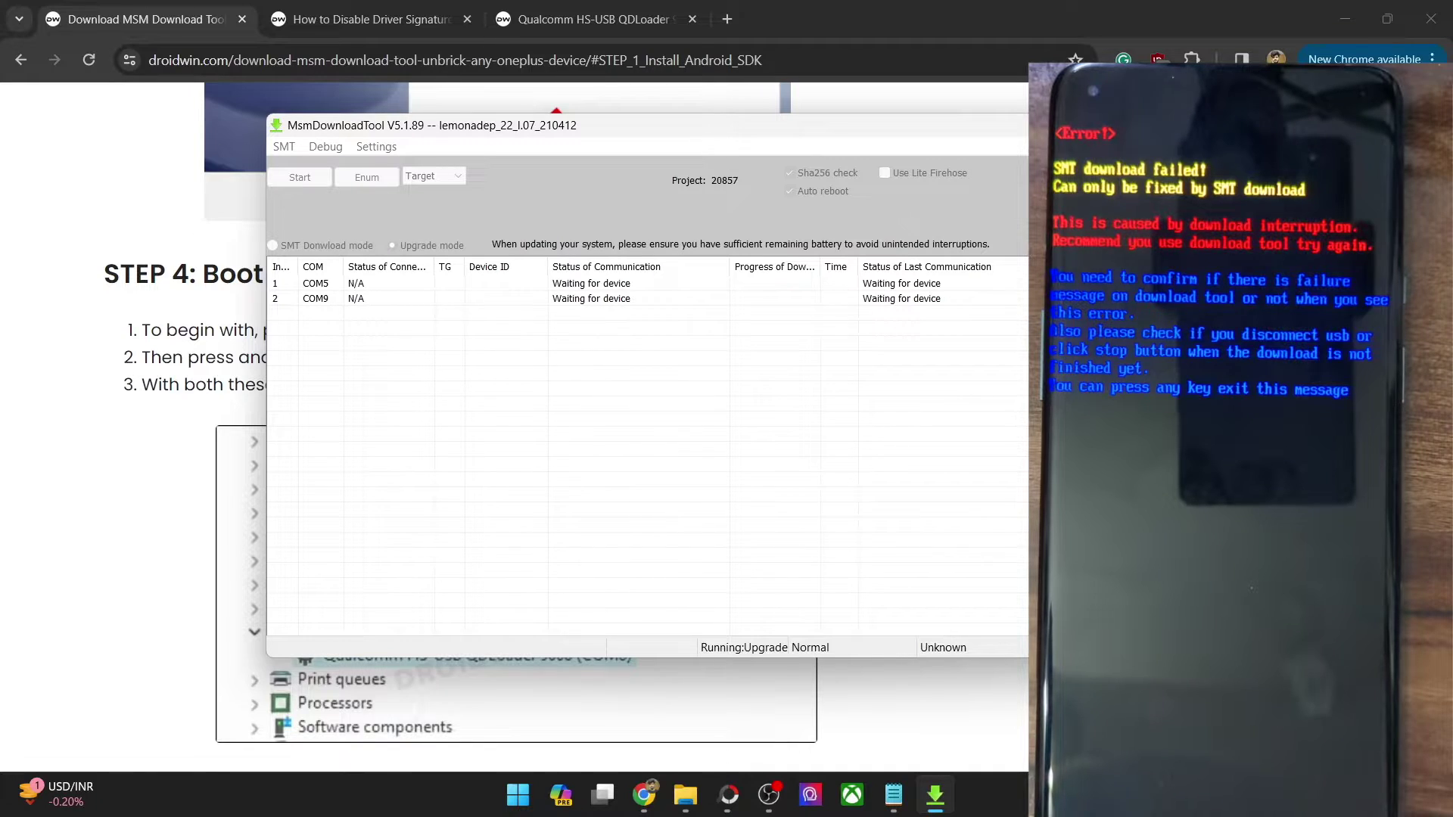
key("alt+F4")
left_click(777, 437)
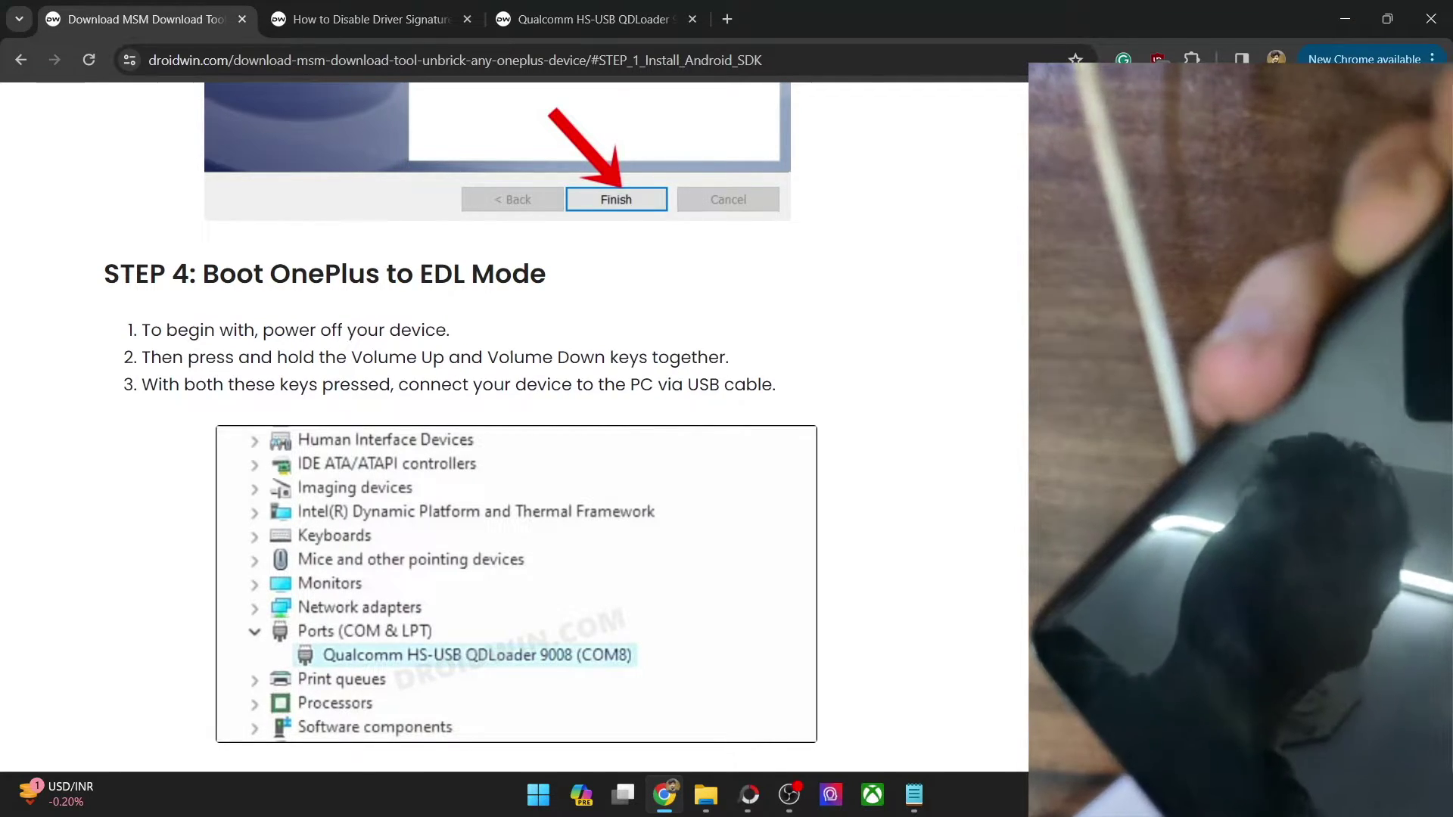
- Open Device Manager, check the Qualcomm HS-USB QDLoader 9008 entry under Ports (COM & LPT), and minimize the window
key("super+x")
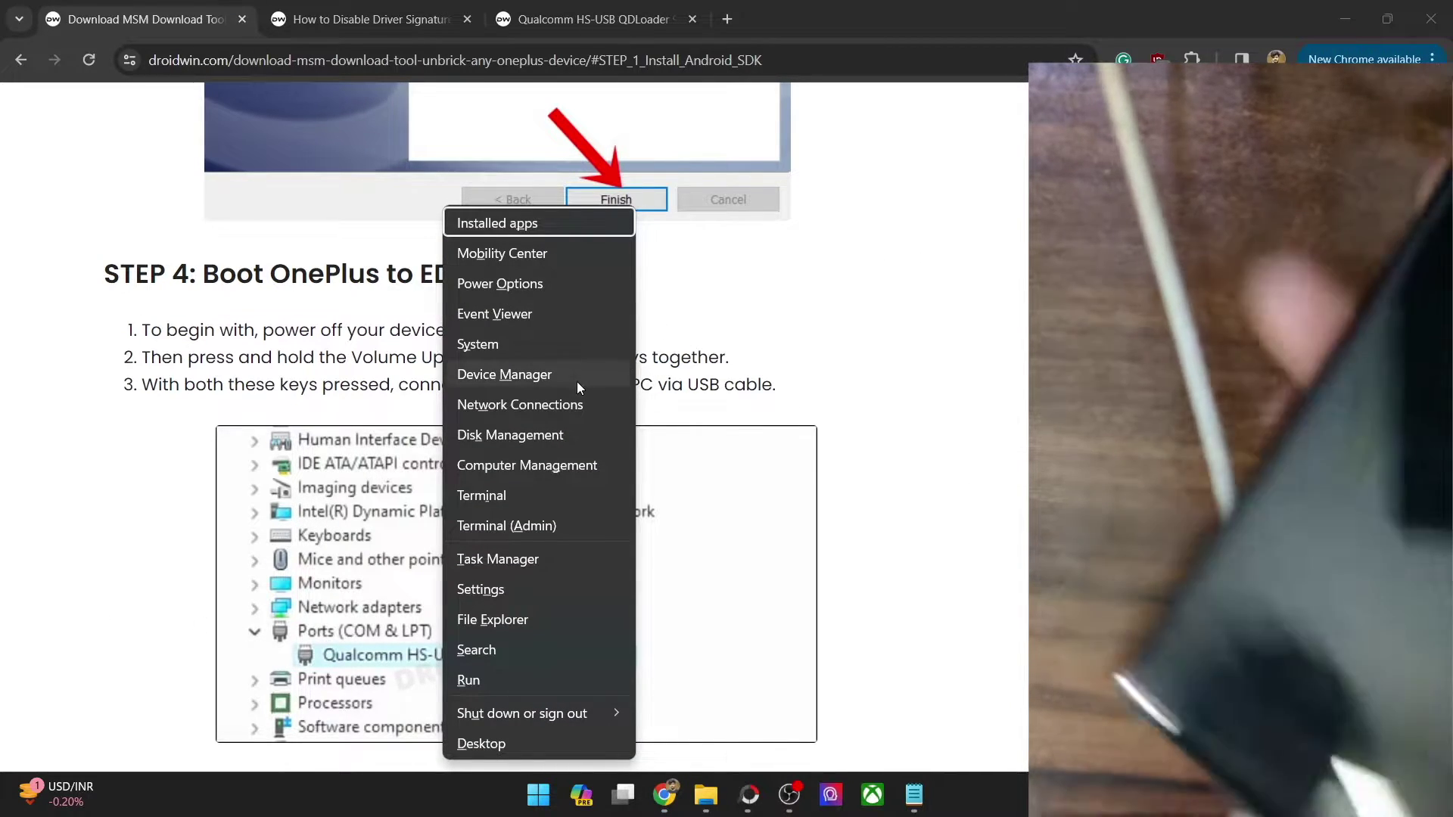
left_click(576, 382)
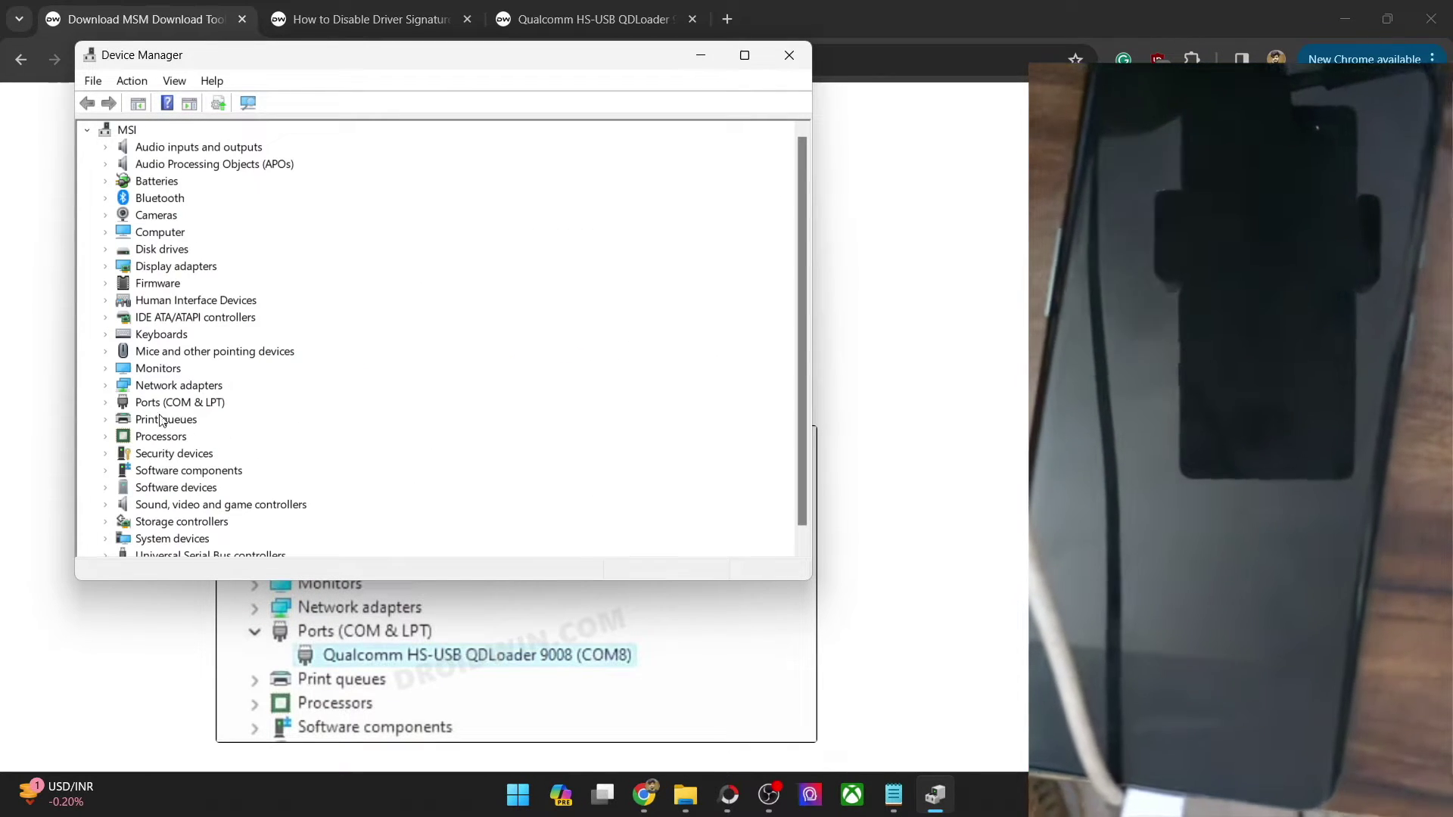
left_click(106, 403)
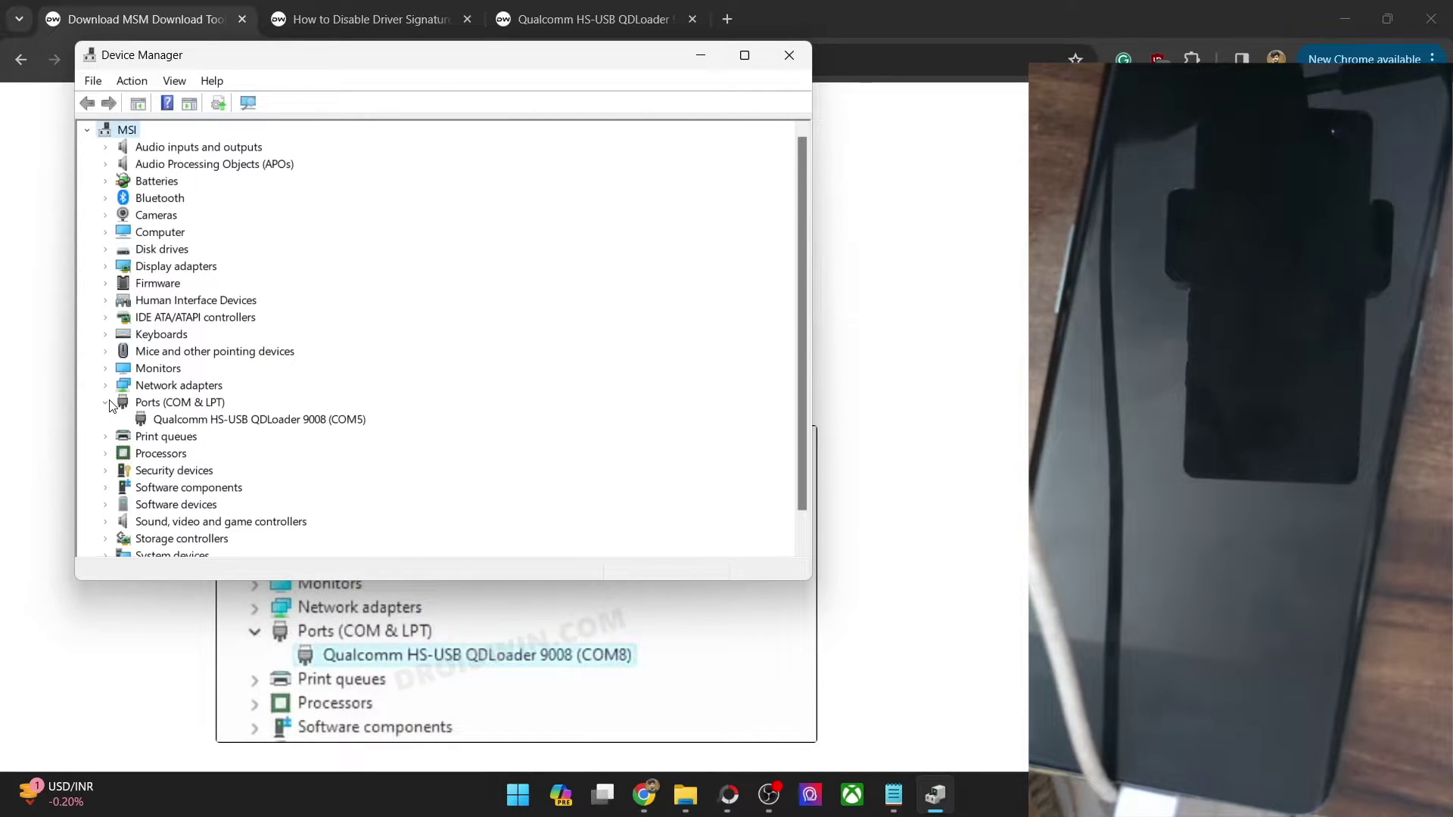
left_click(212, 423)
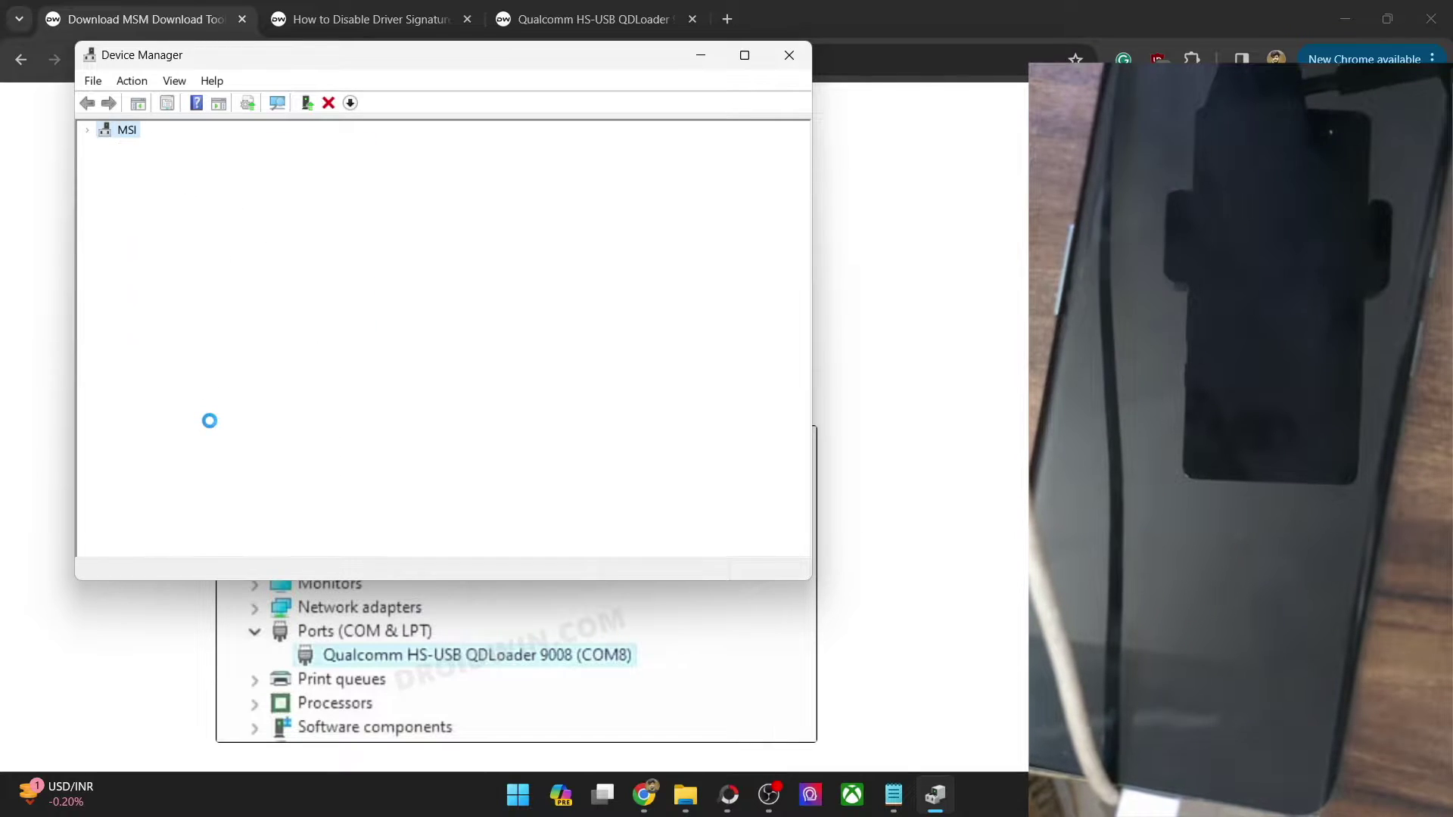
left_click(699, 54)
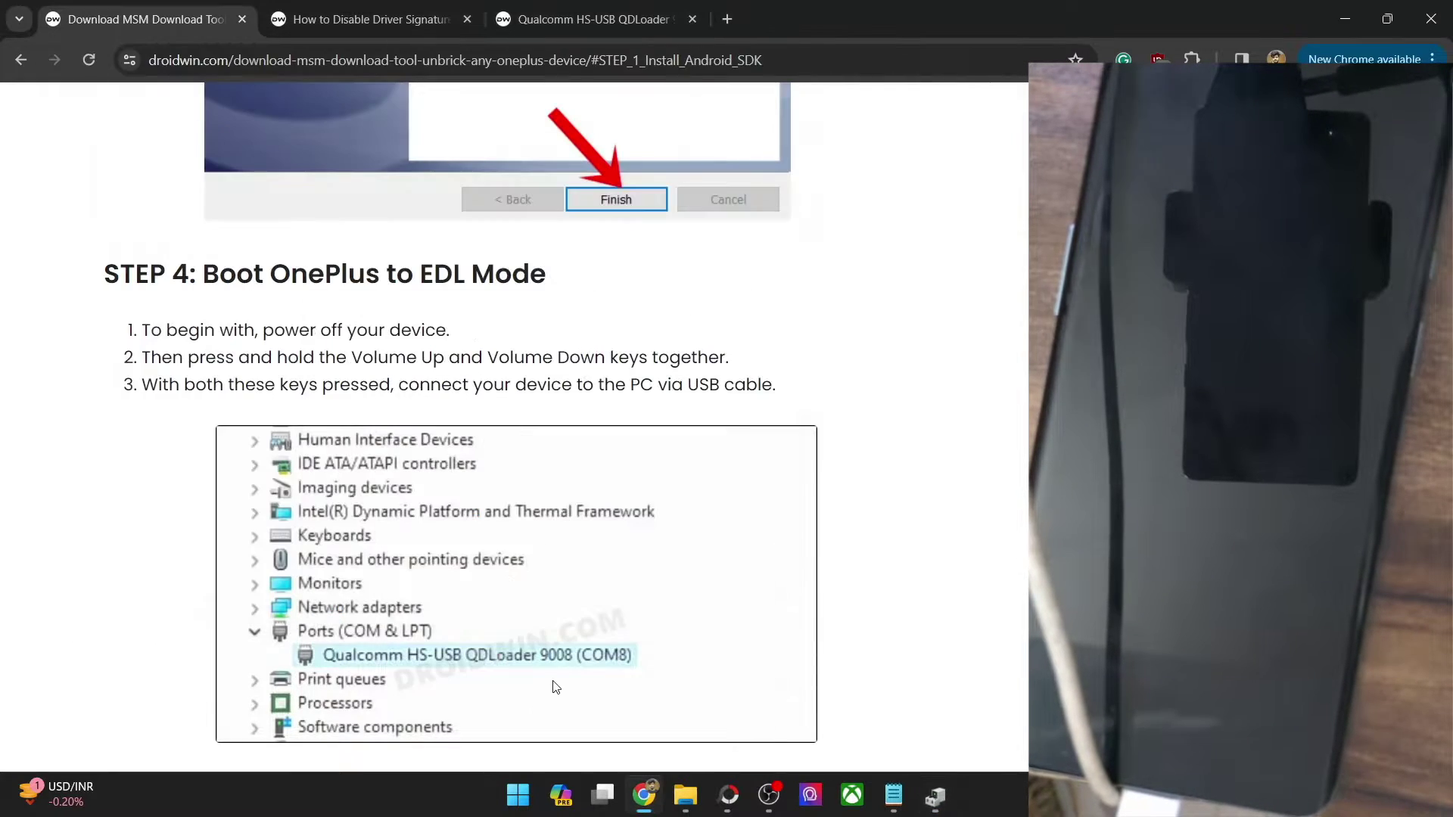
- Read the Qualcomm guide's manual installation steps up to the QHSUSB_BULK listing and compare it with the article's STEP 4 screenshot
scroll(557, 687, "down", 2)
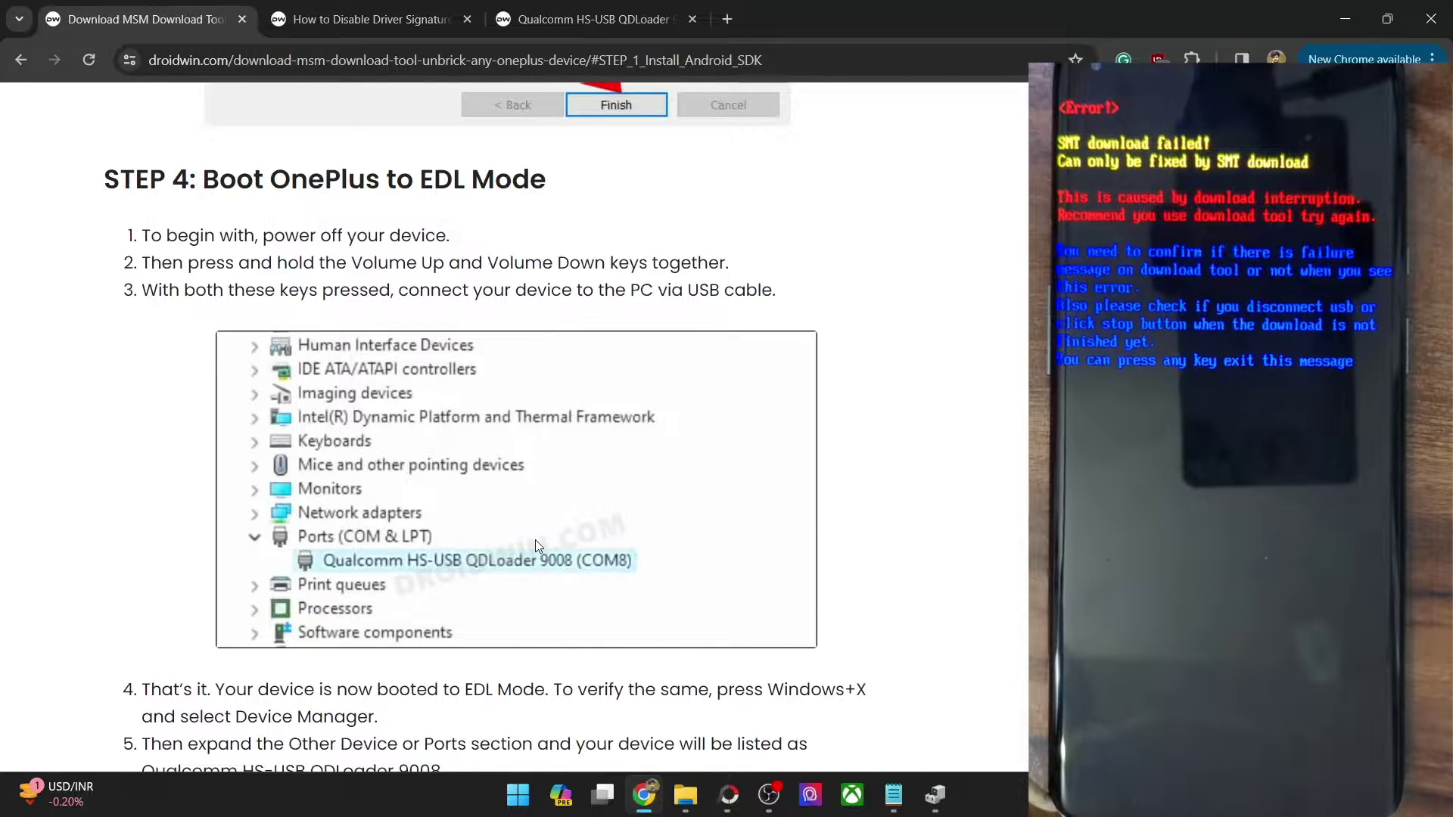
left_click(591, 19)
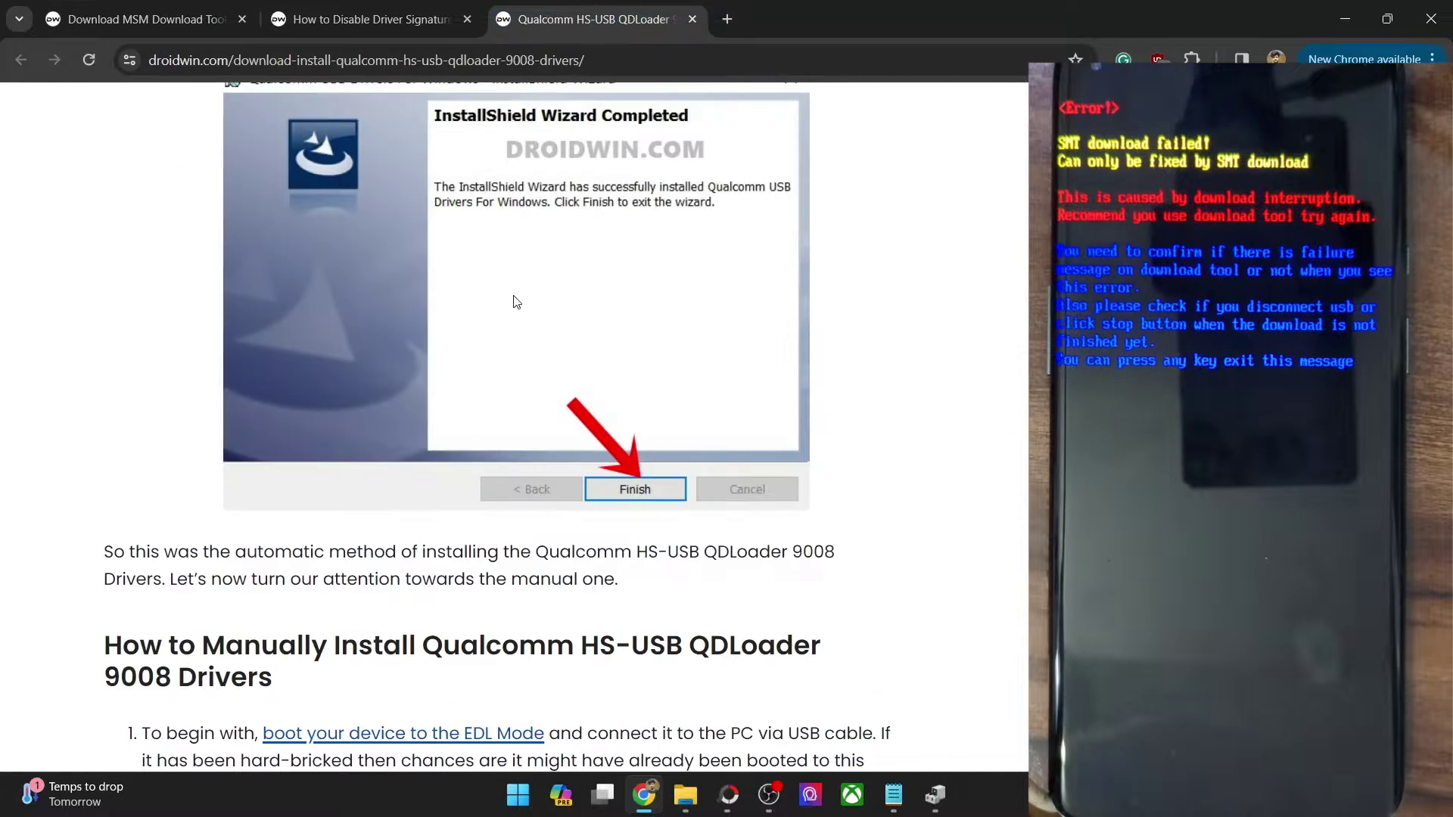
scroll(494, 480, "down", 8)
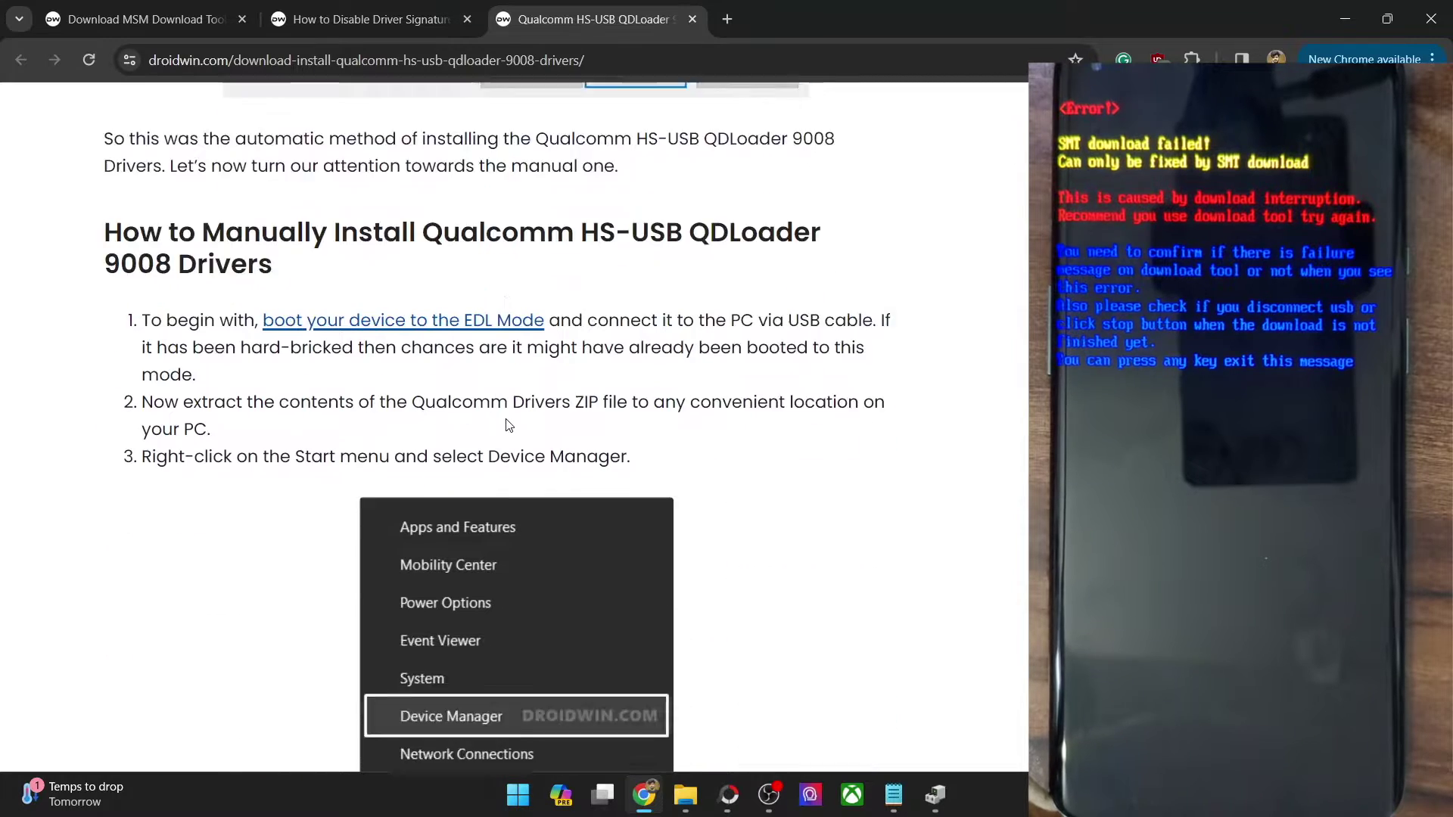
scroll(506, 424, "down", 3)
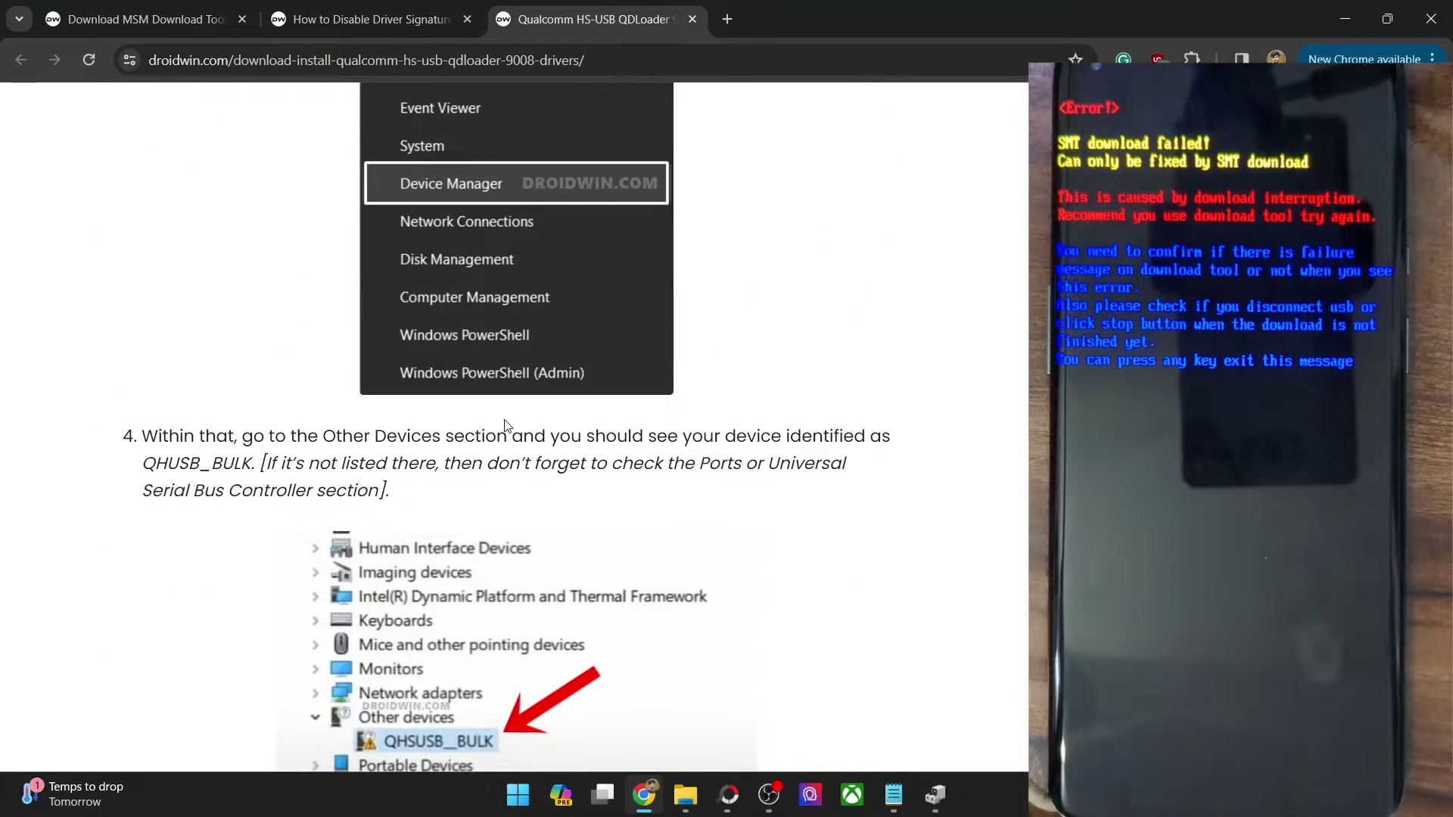
scroll(508, 430, "down", 2)
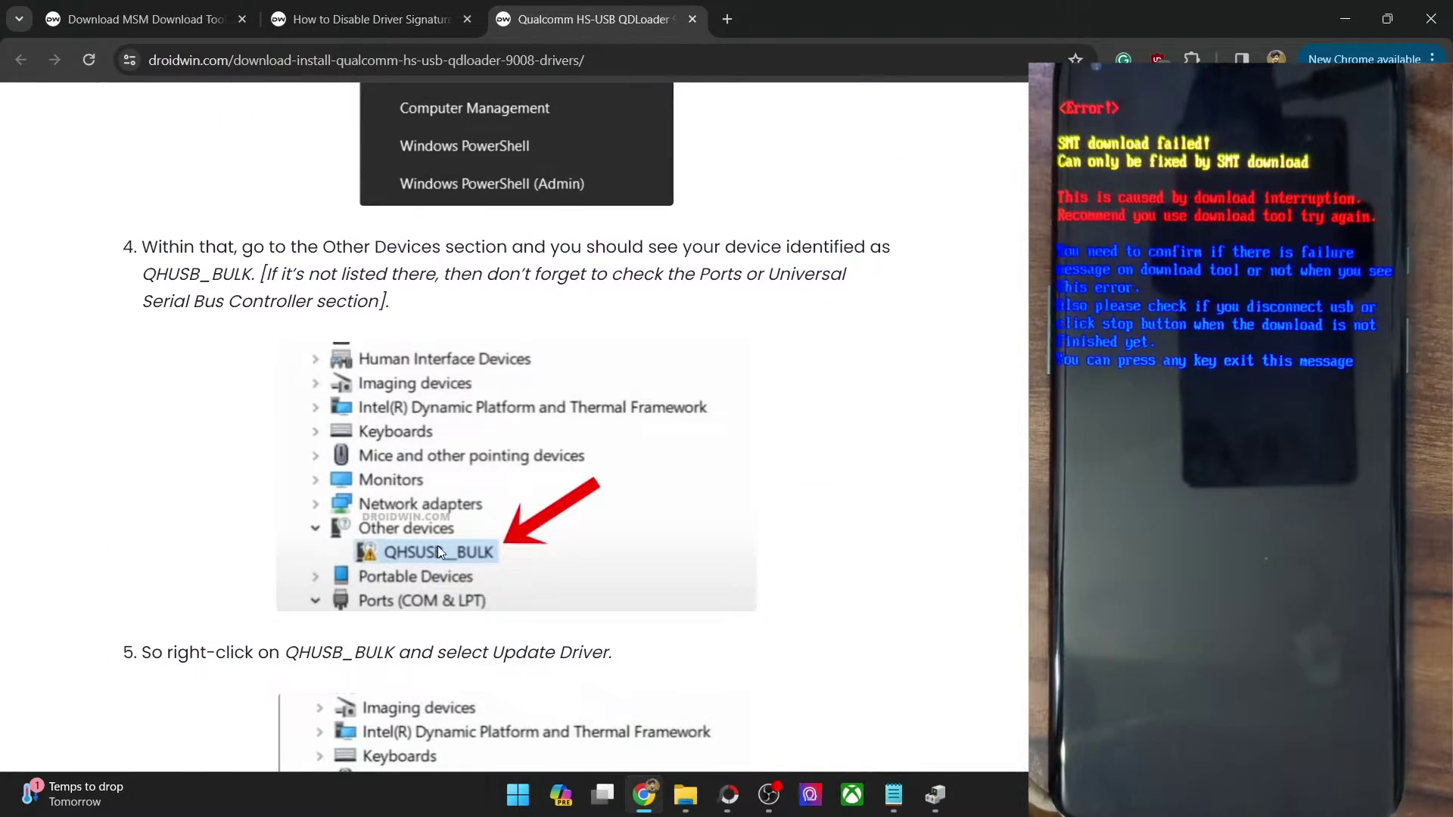
key("ctrl+shift+Tab")
key("ctrl+shift+Tab")
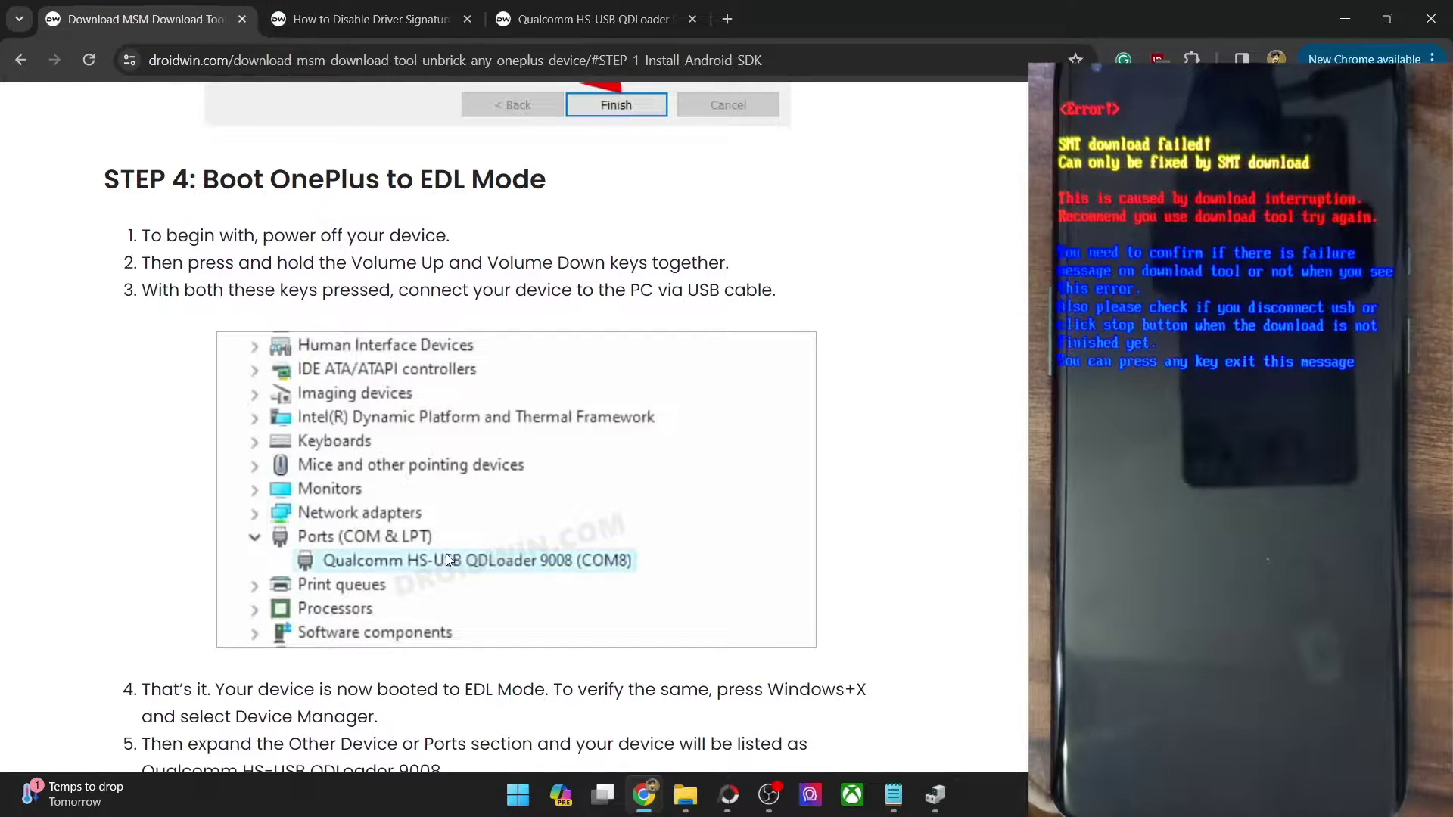
- Read steps 5 to 9 of the manual Qualcomm driver installation, from updating the driver to selecting the extracted Qualcomm-Driver folder
left_click(612, 8)
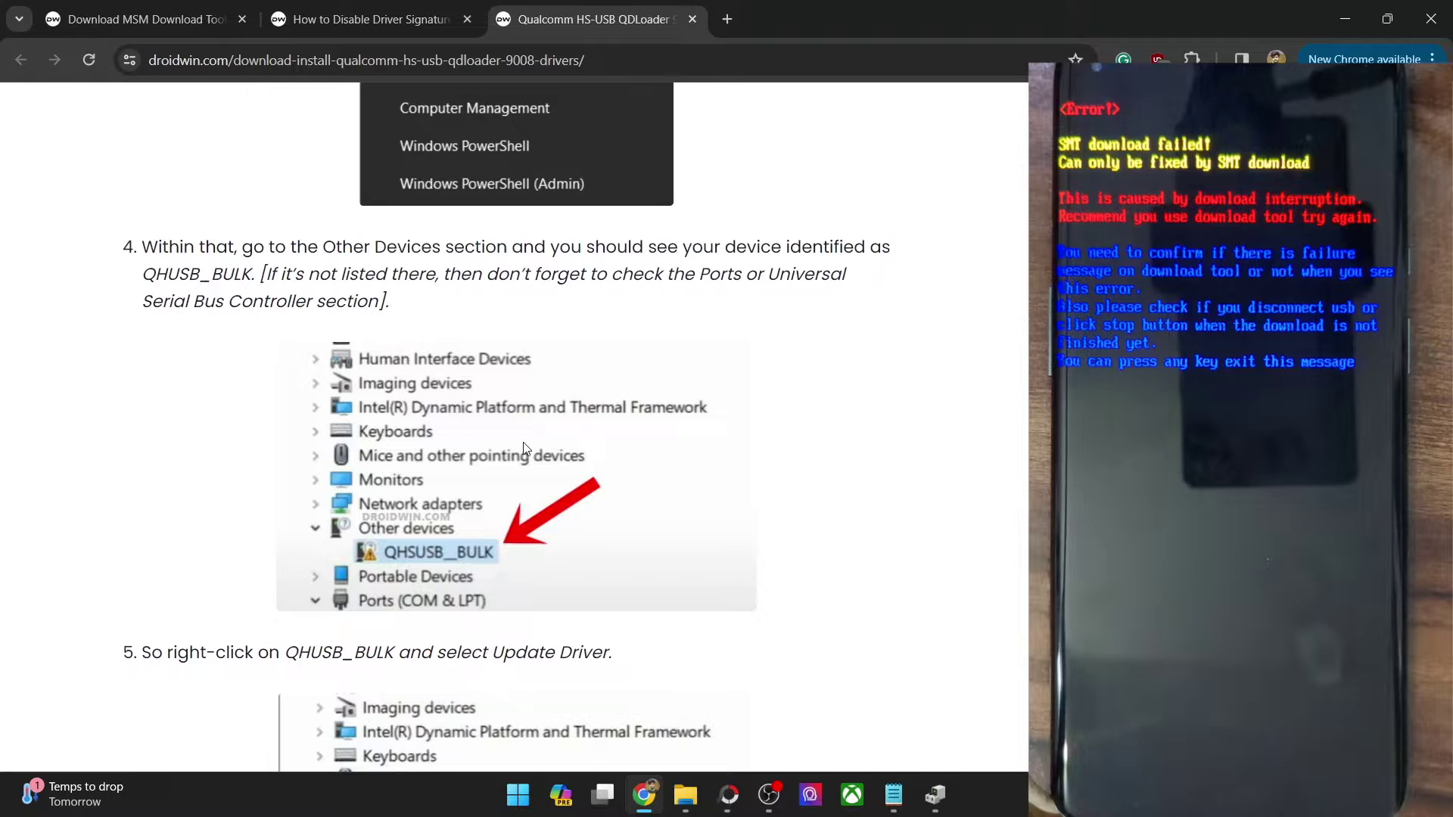
scroll(524, 449, "down", 6)
scroll(490, 330, "down", 5)
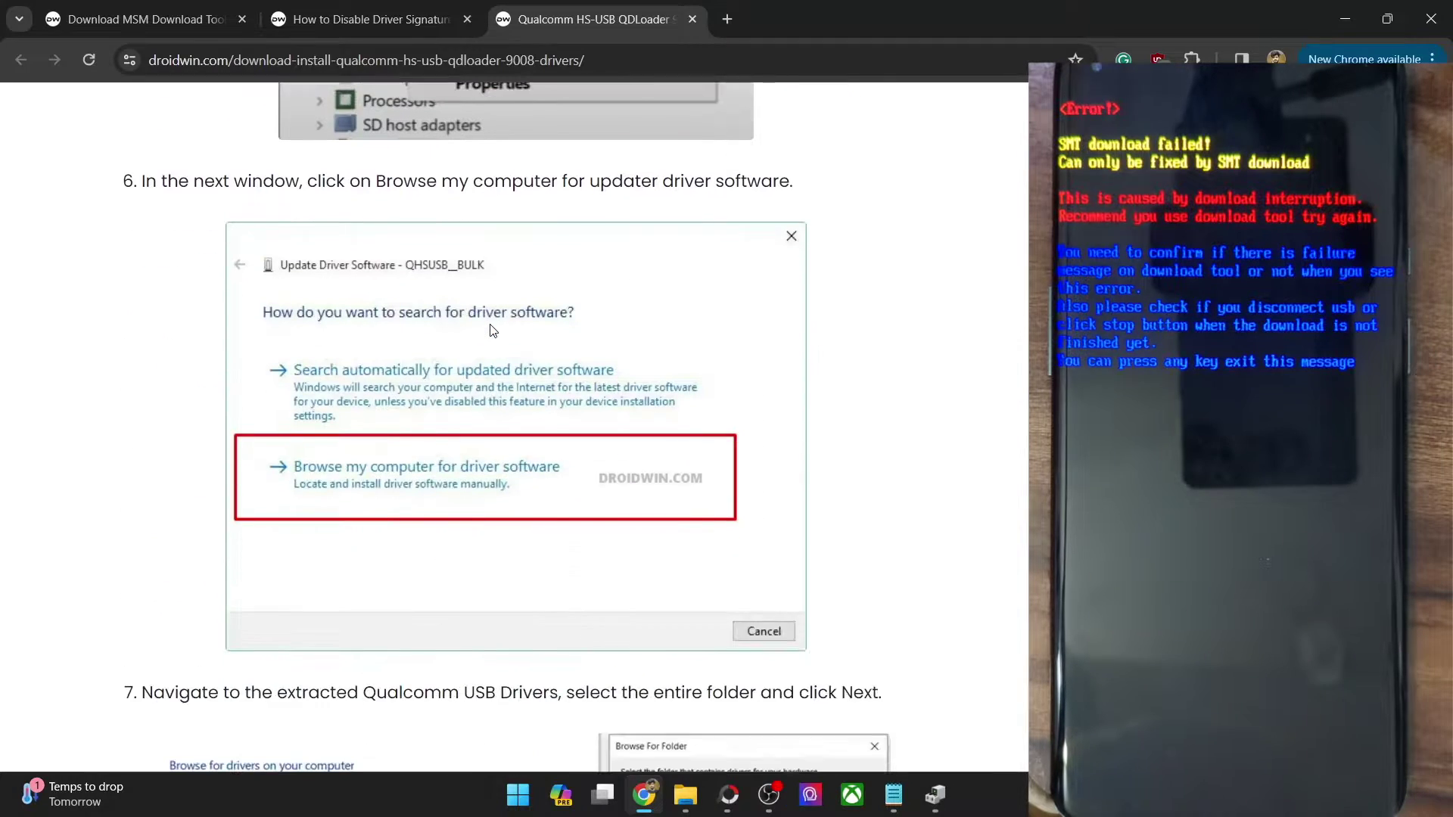
scroll(359, 491, "down", 5)
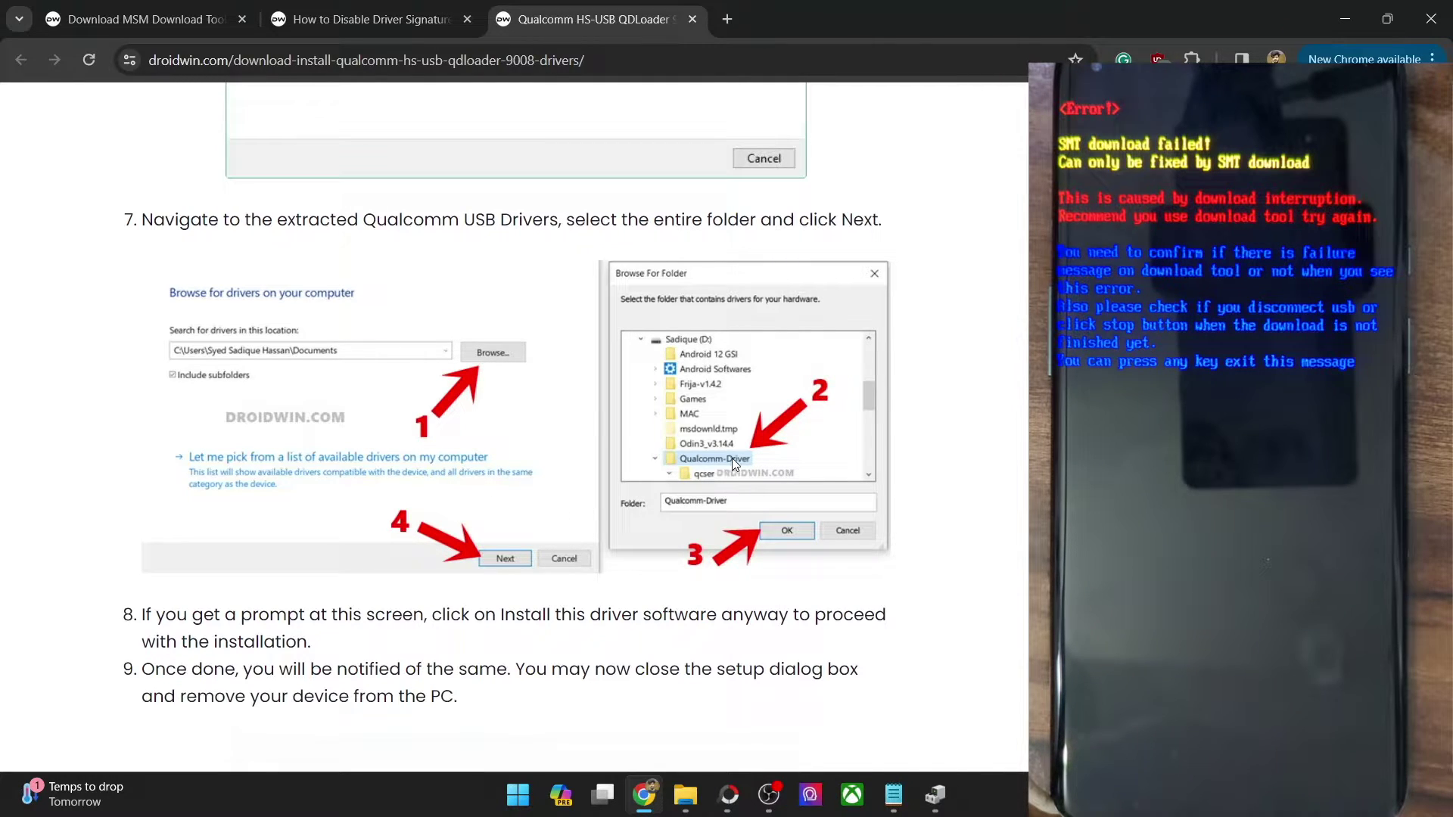
scroll(732, 463, "down", 3)
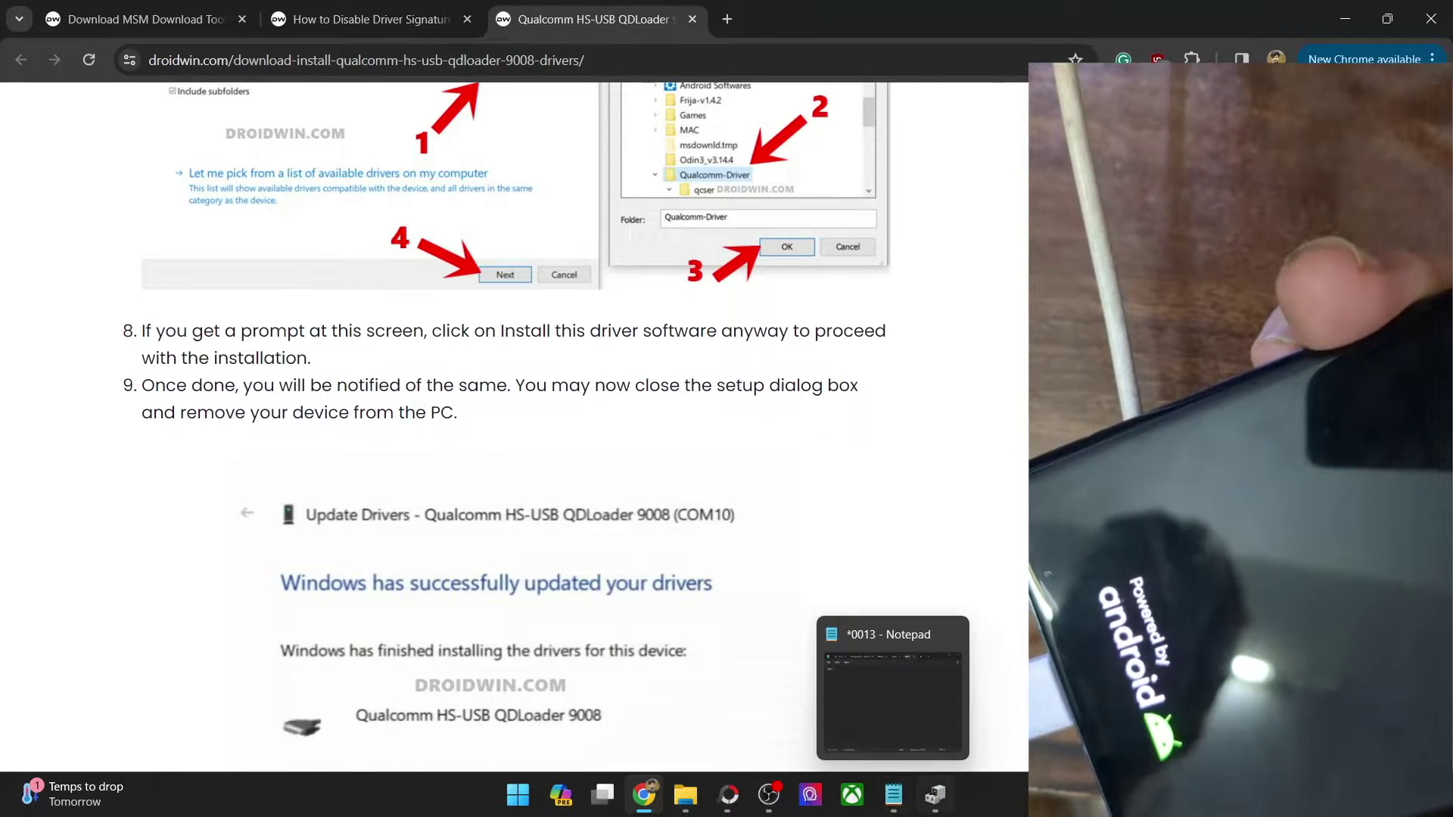
- Check the Qualcomm HS-USB QDLoader 9008 entry under Ports (COM & LPT) in Device Manager, and minimize the window
left_click(936, 795)
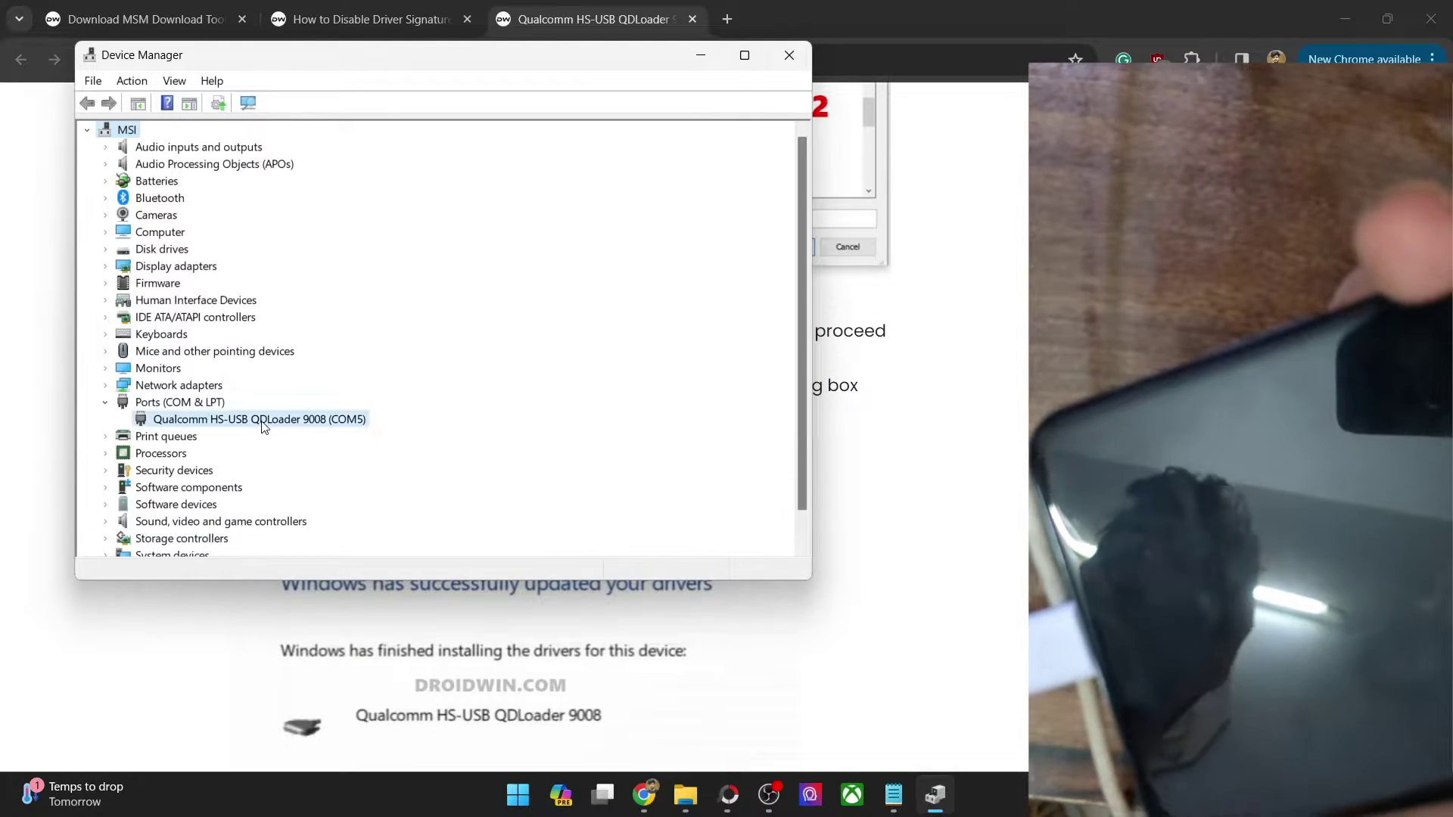
left_click(264, 420)
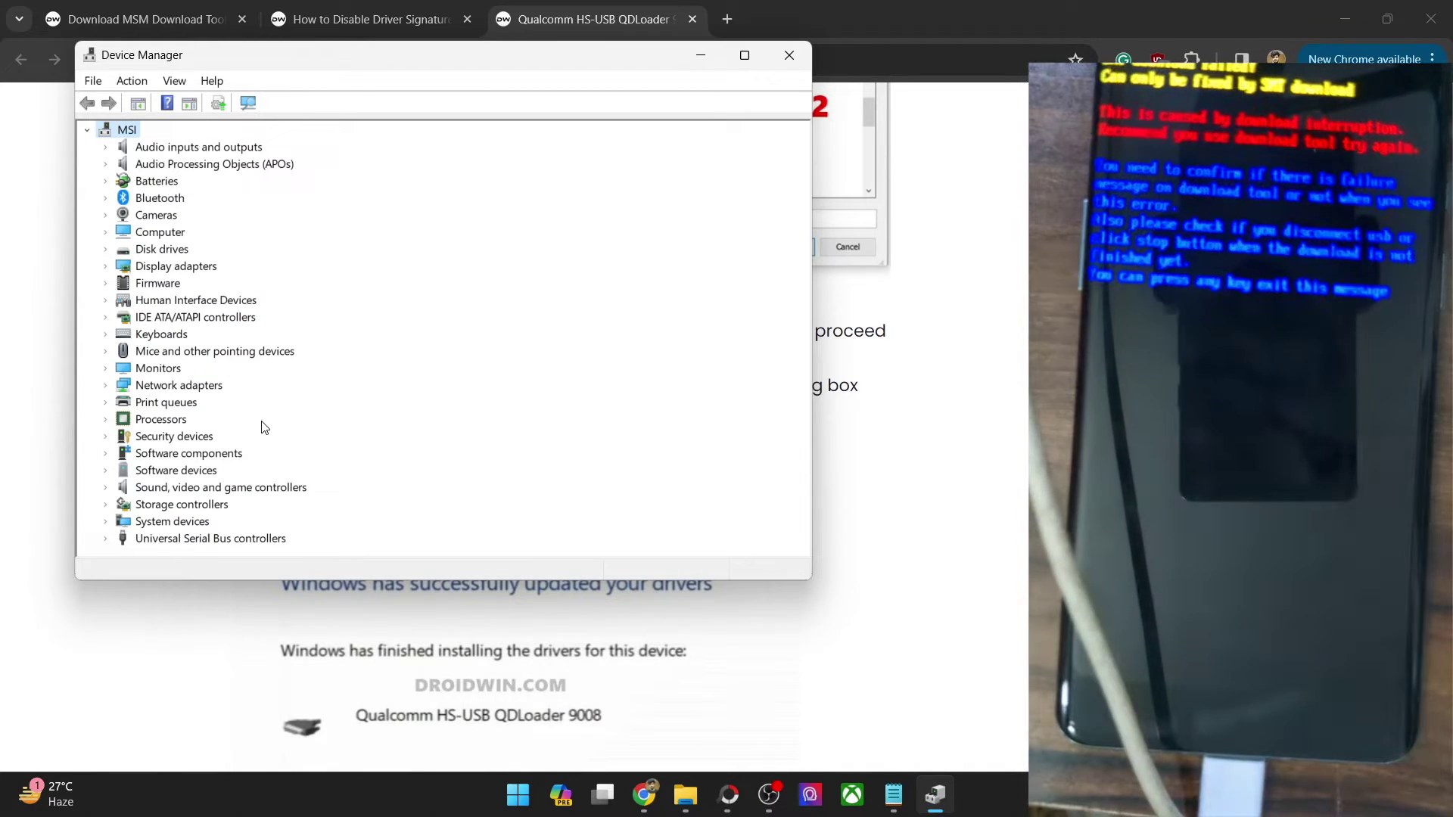
left_click(701, 54)
- Launch MsmDownloadTool V4.0.exe from the lemonadep_22_I.07_210412 folder, log in with user type Others, and start flashing in Upgrade mode
left_click(676, 809)
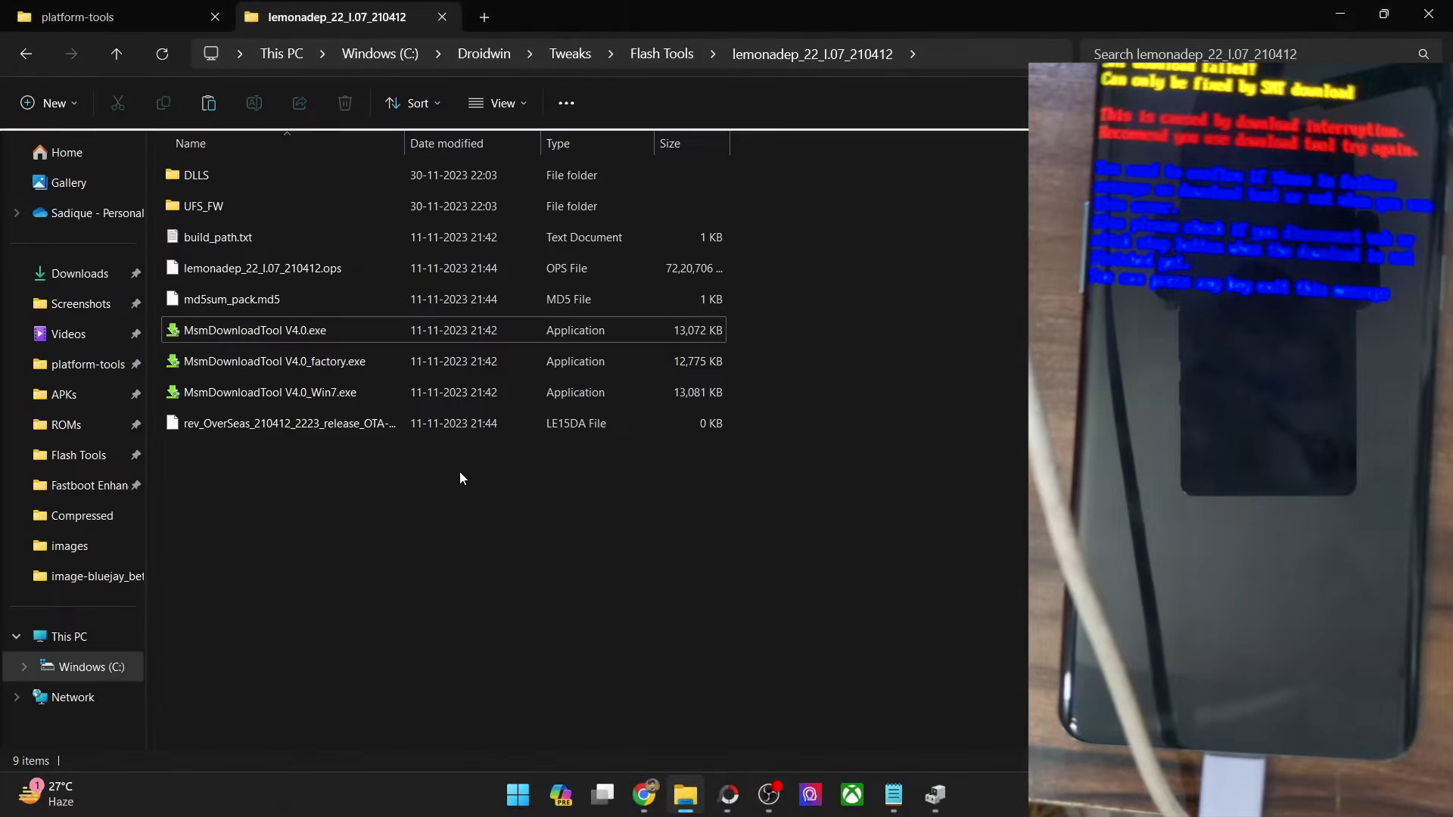
left_click(307, 328)
double_click(307, 329)
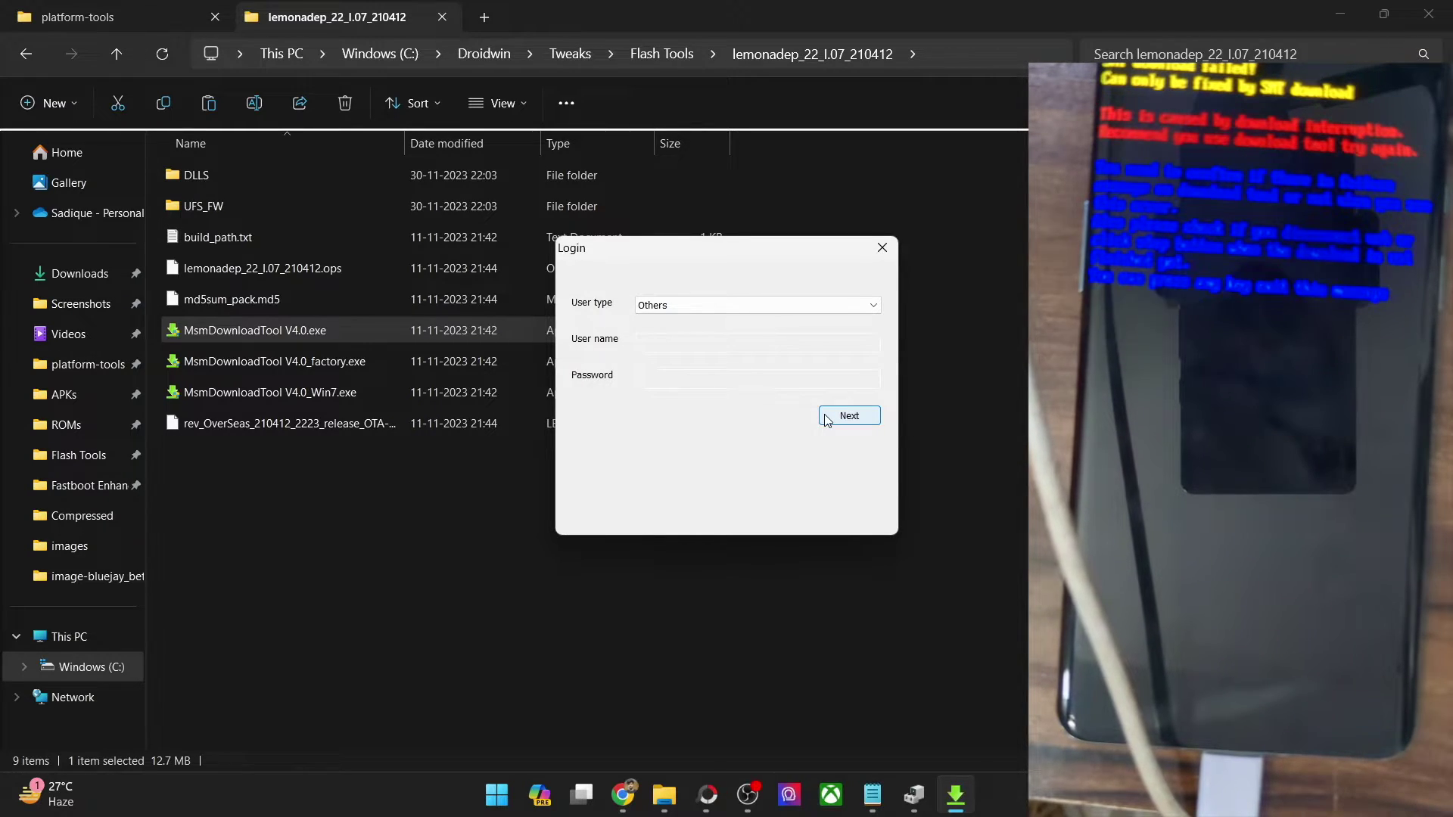
left_click(825, 417)
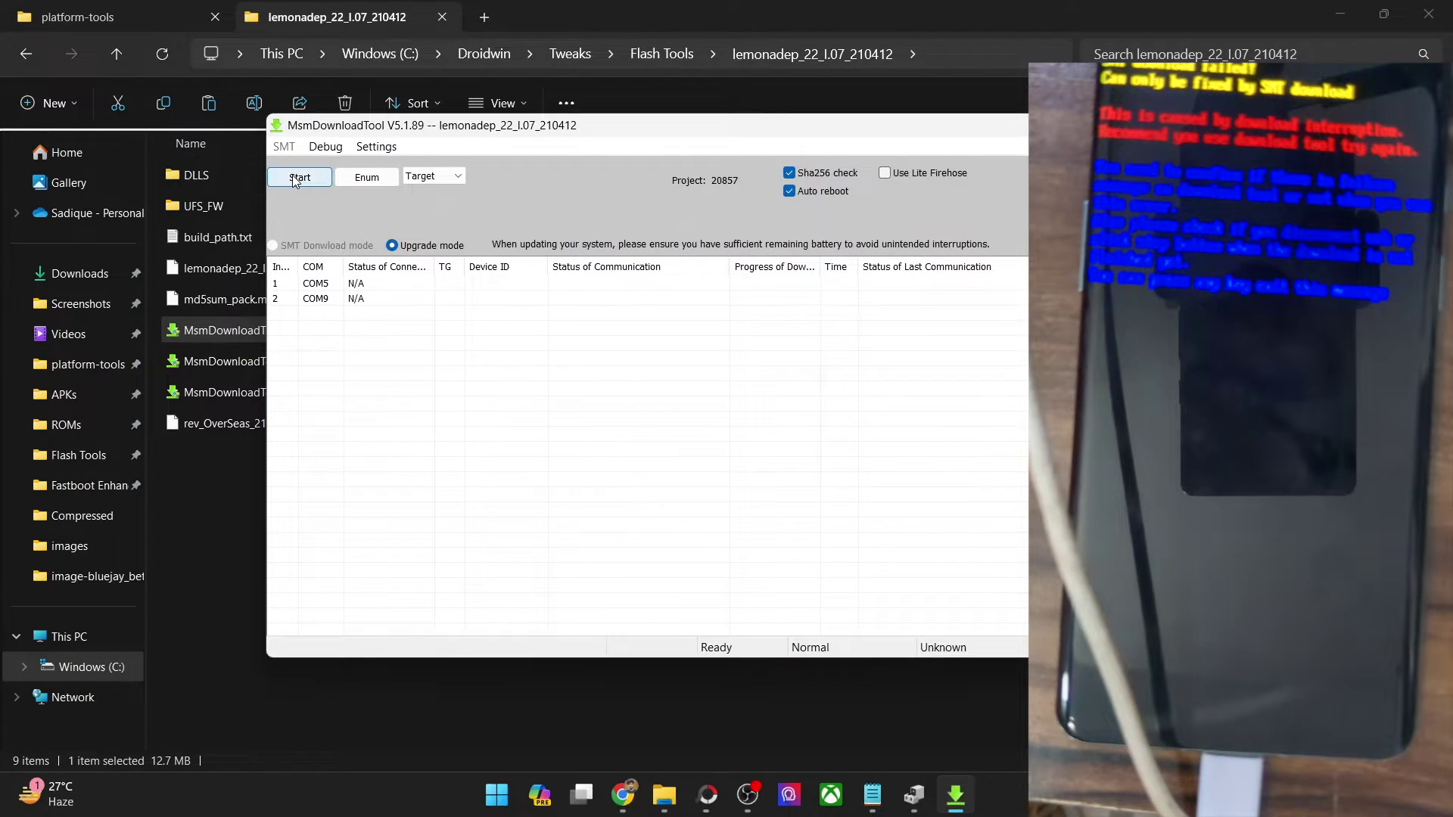
left_click(299, 178)
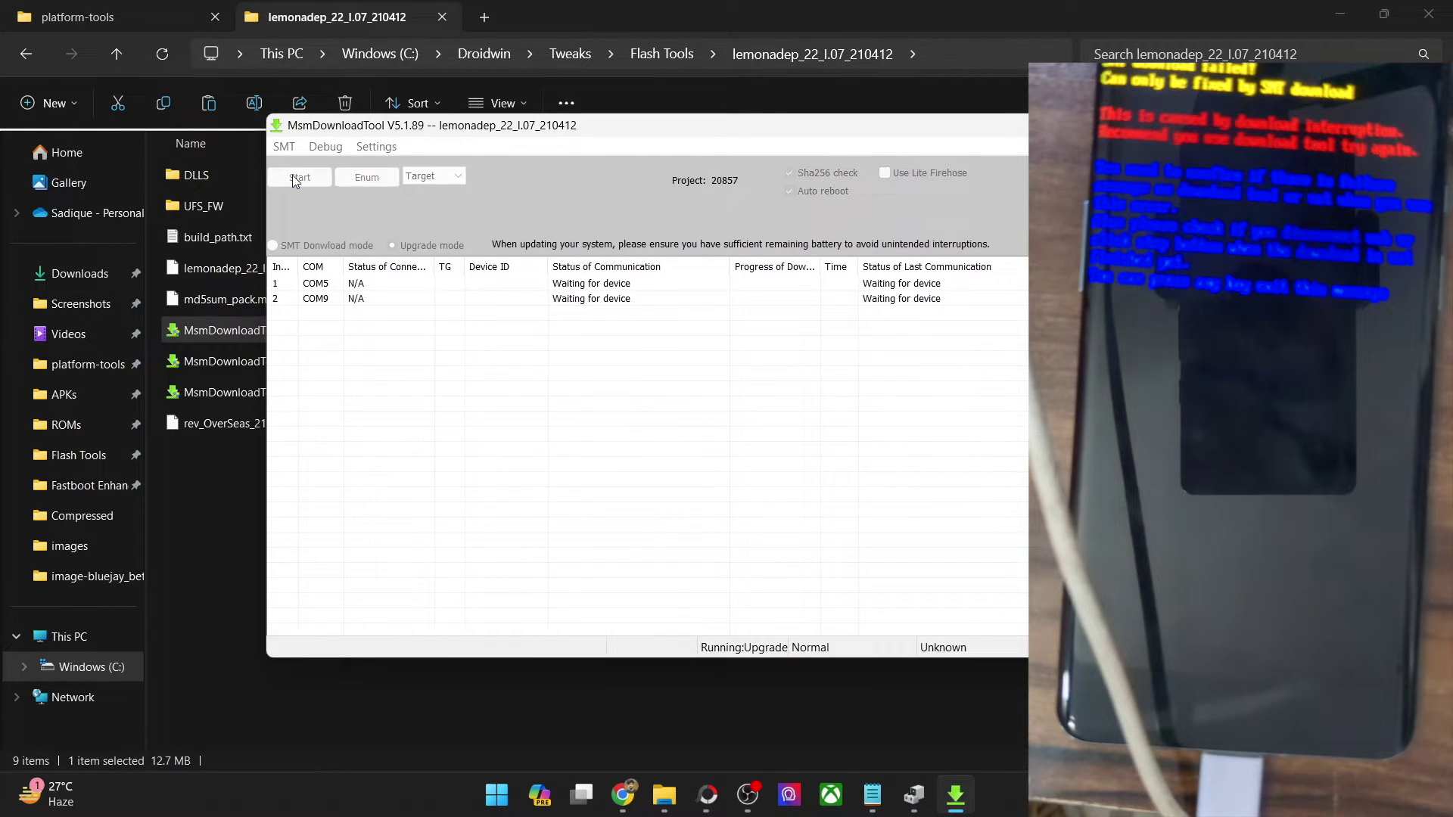
left_click(628, 285)
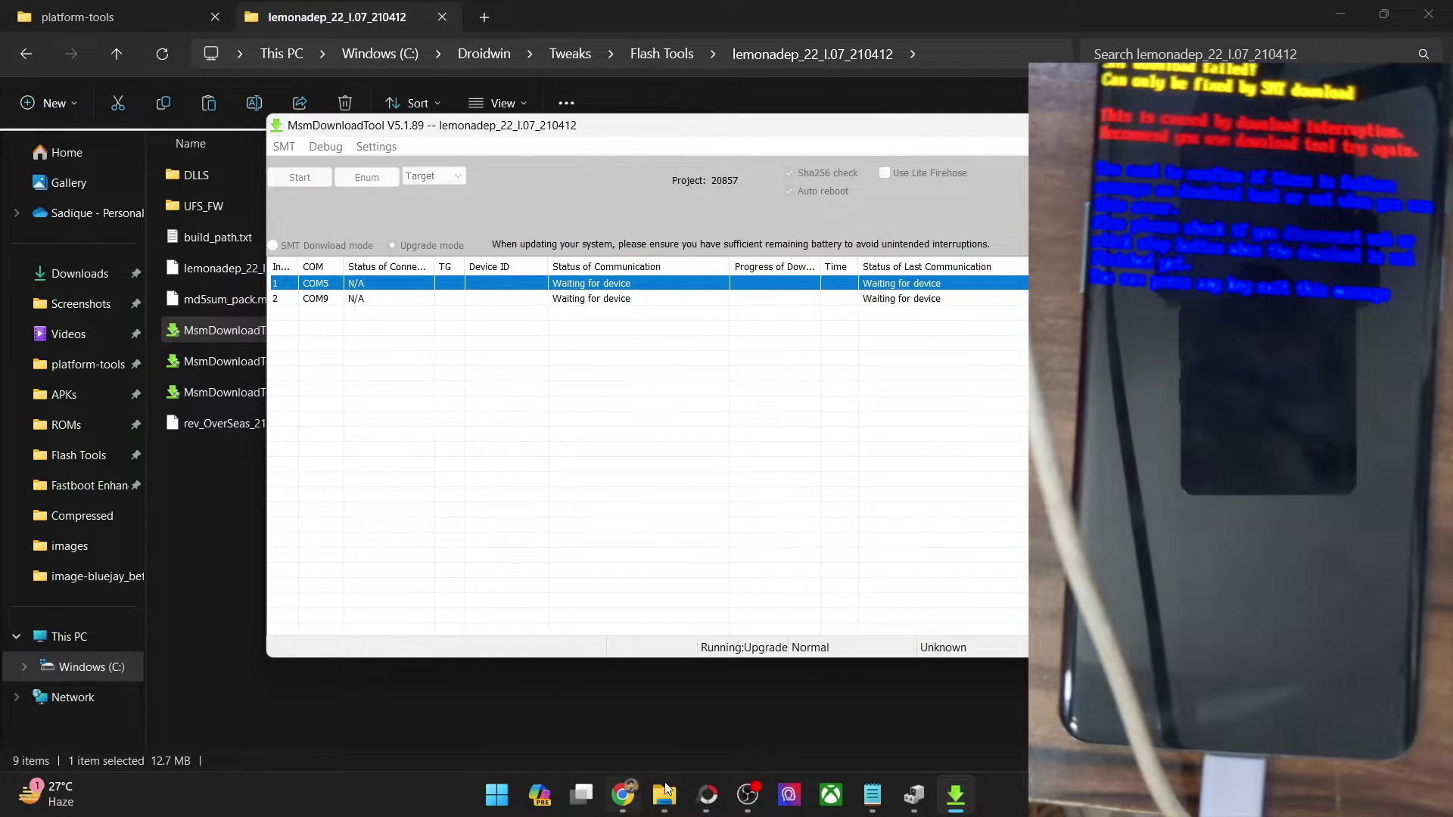
- Narrow Device Manager beside MsmDownloadTool and check the Qualcomm HS-USB QDLoader 9008 port under Ports (COM & LPT)
left_click(915, 794)
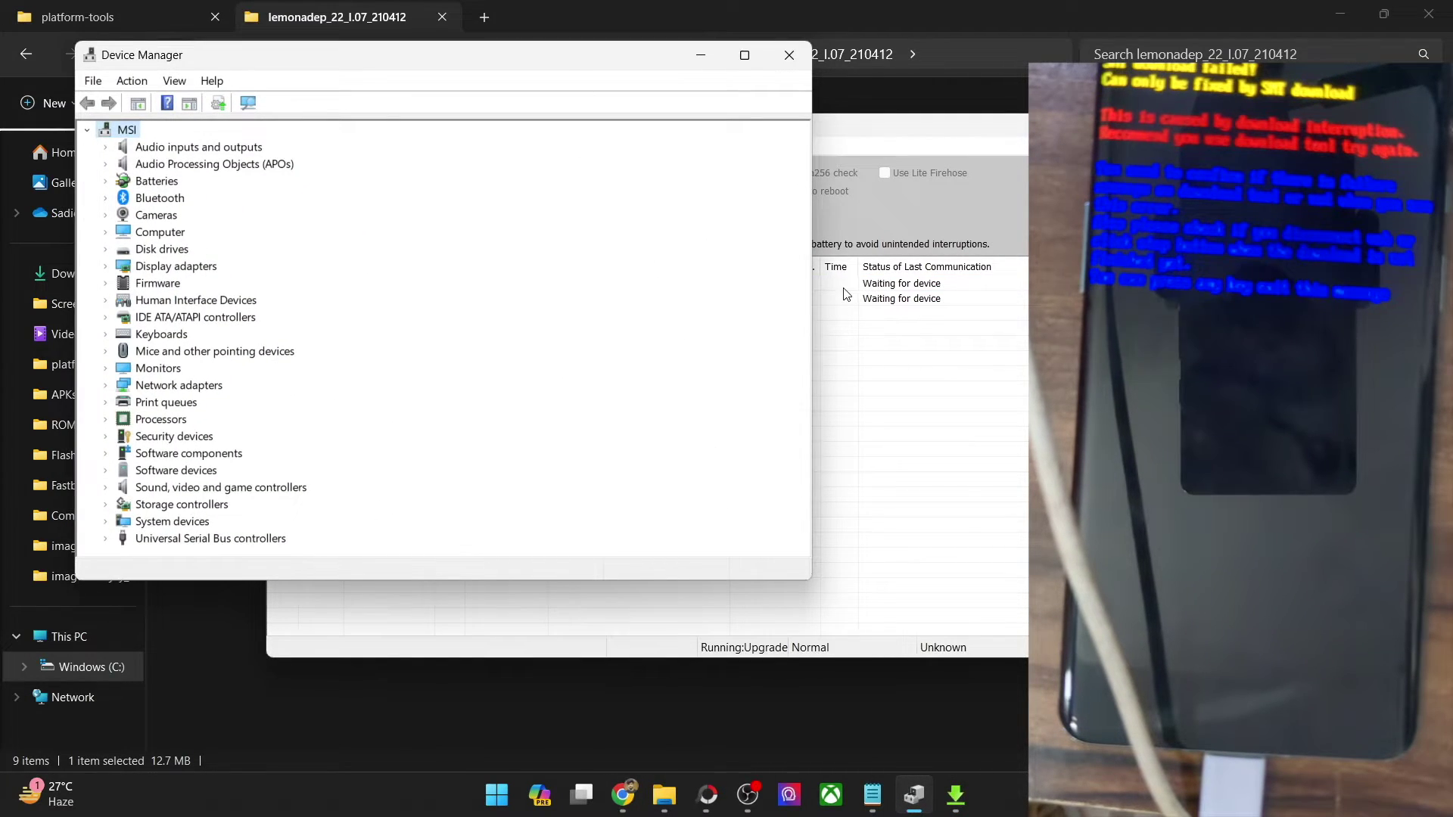
left_click_drag(810, 289, 459, 242)
left_click(623, 129)
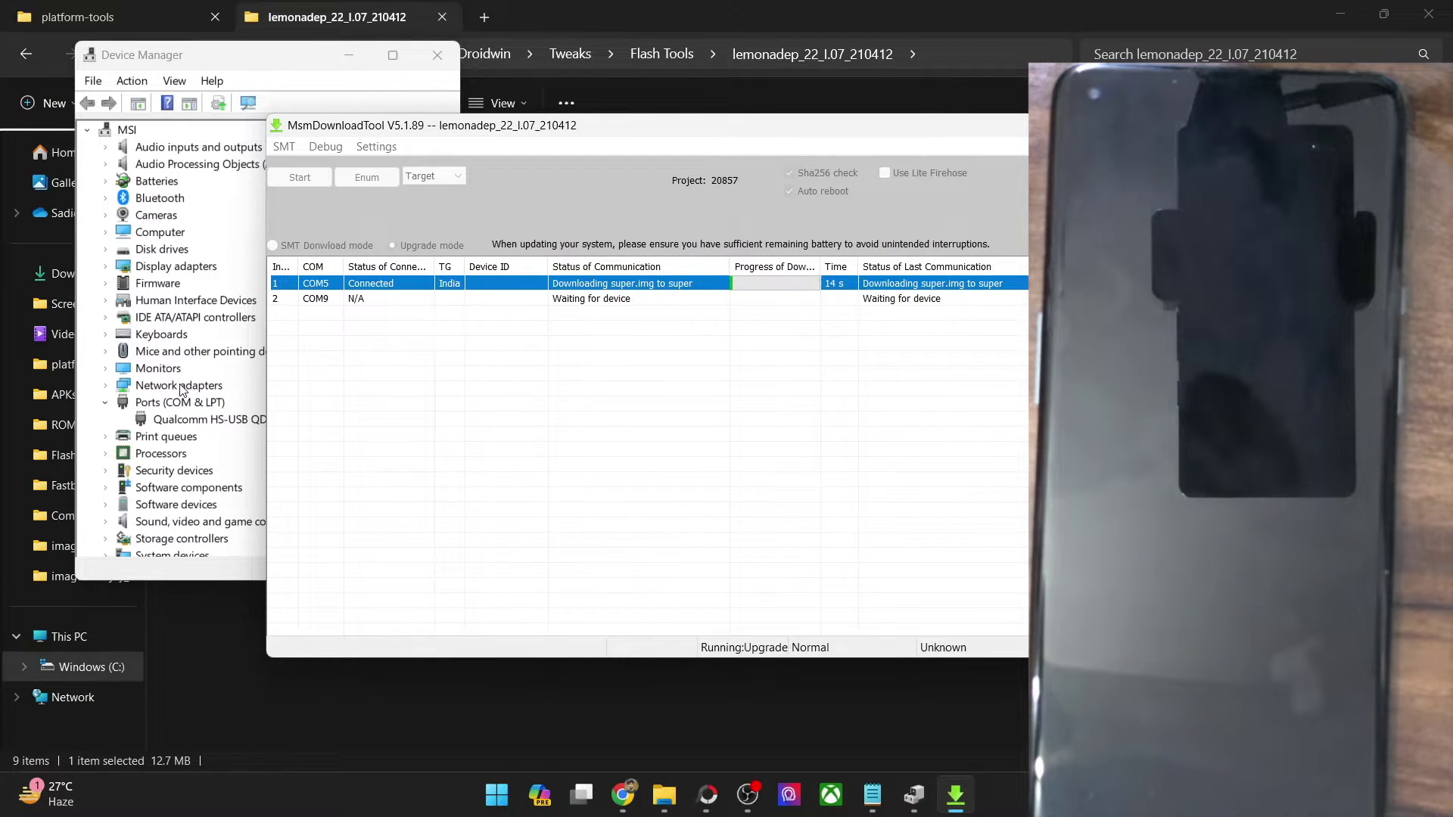
left_click(181, 405)
left_click(208, 423)
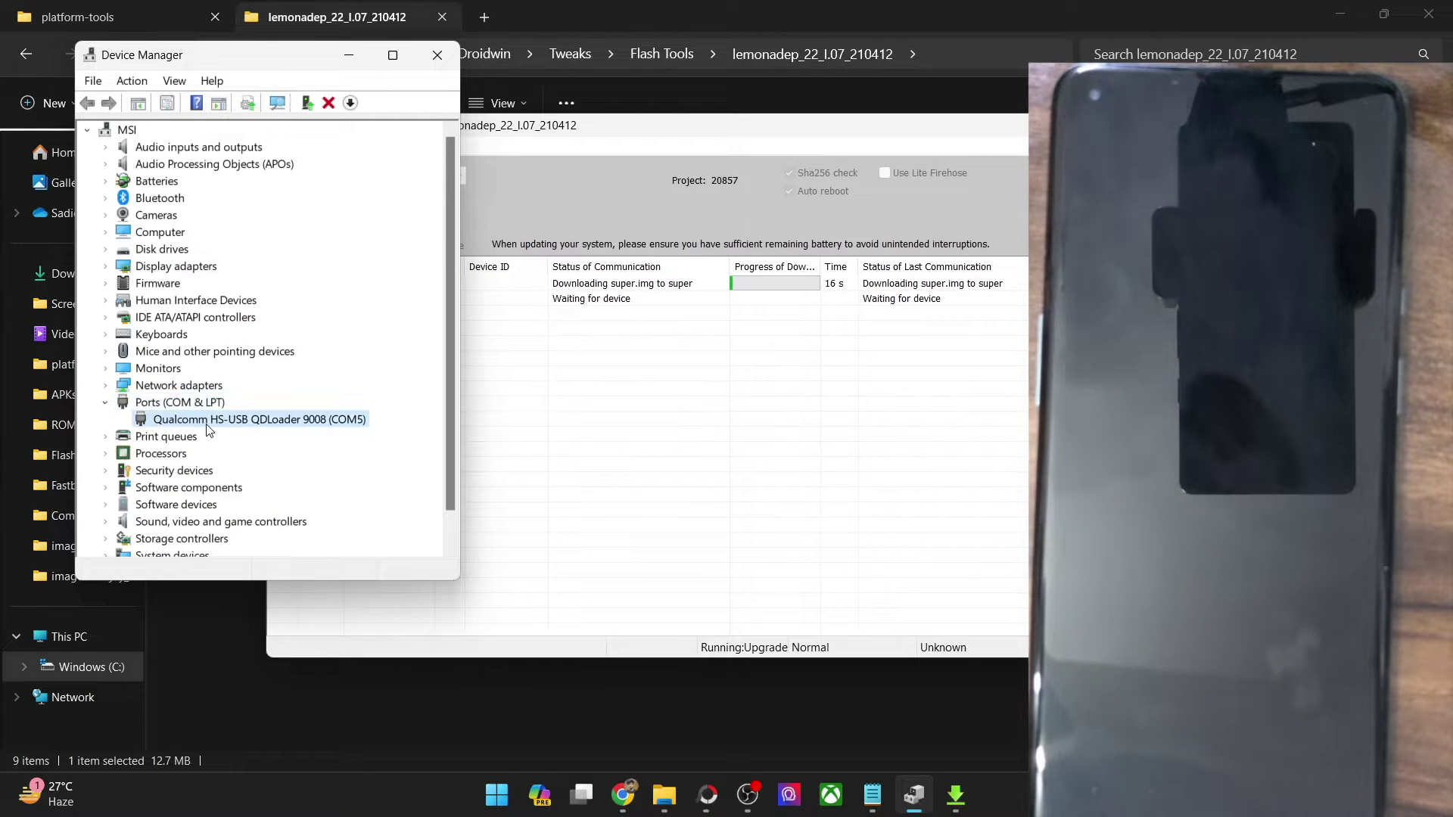
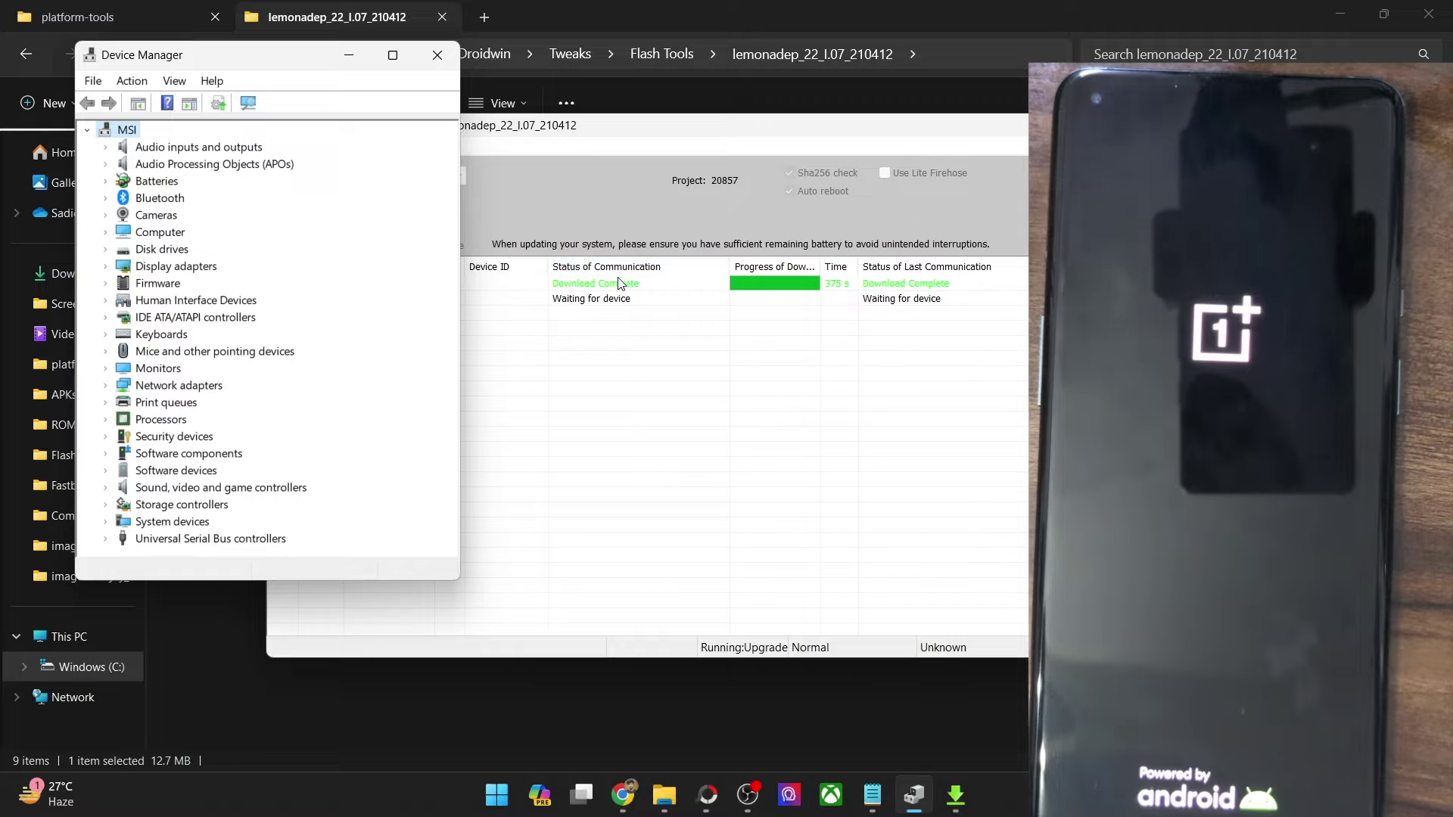
- Check the COM5 row's download status in MsmDownloadTool and minimize Device Manager
left_click(622, 285)
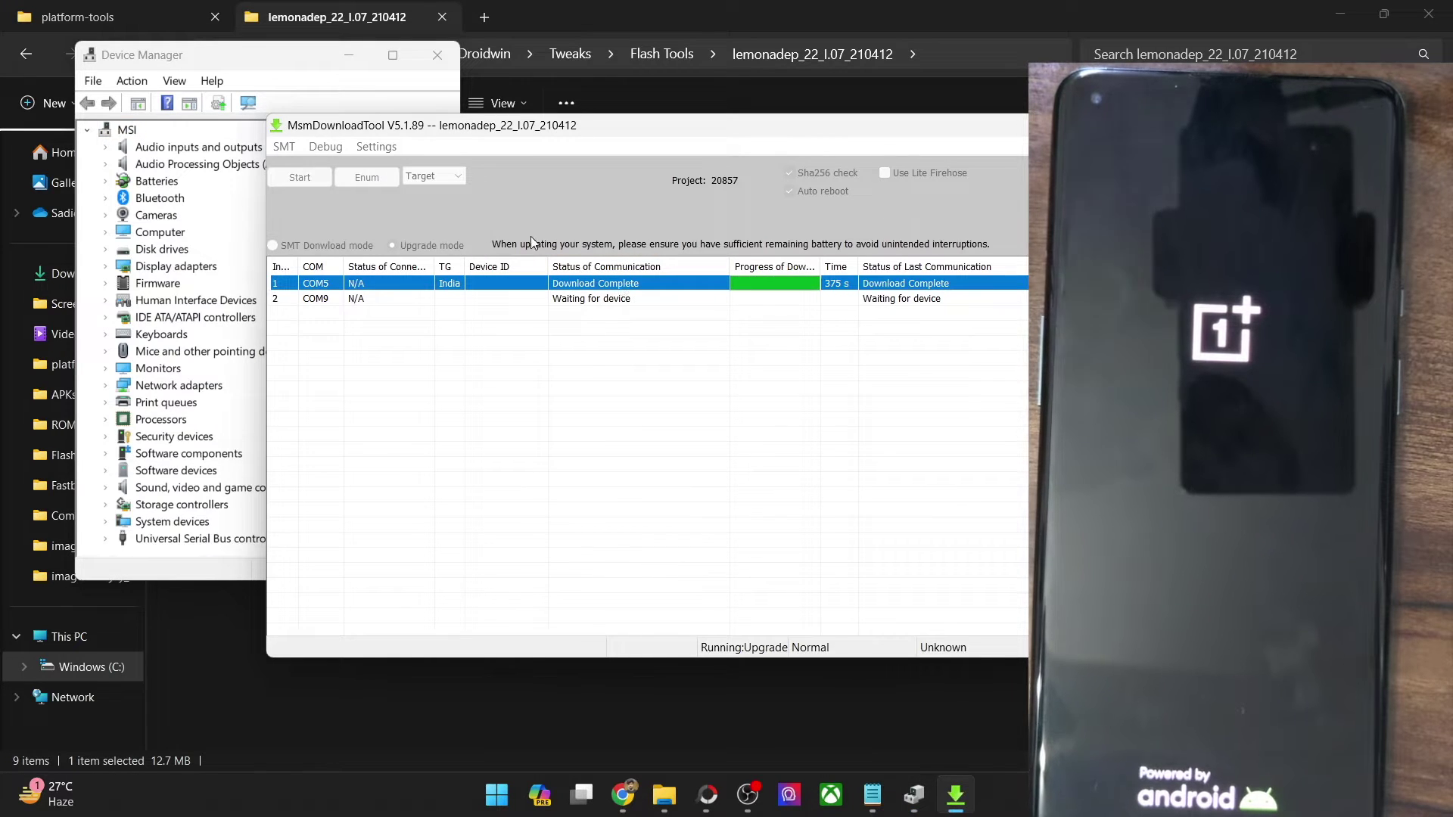
left_click(303, 54)
left_click(349, 54)
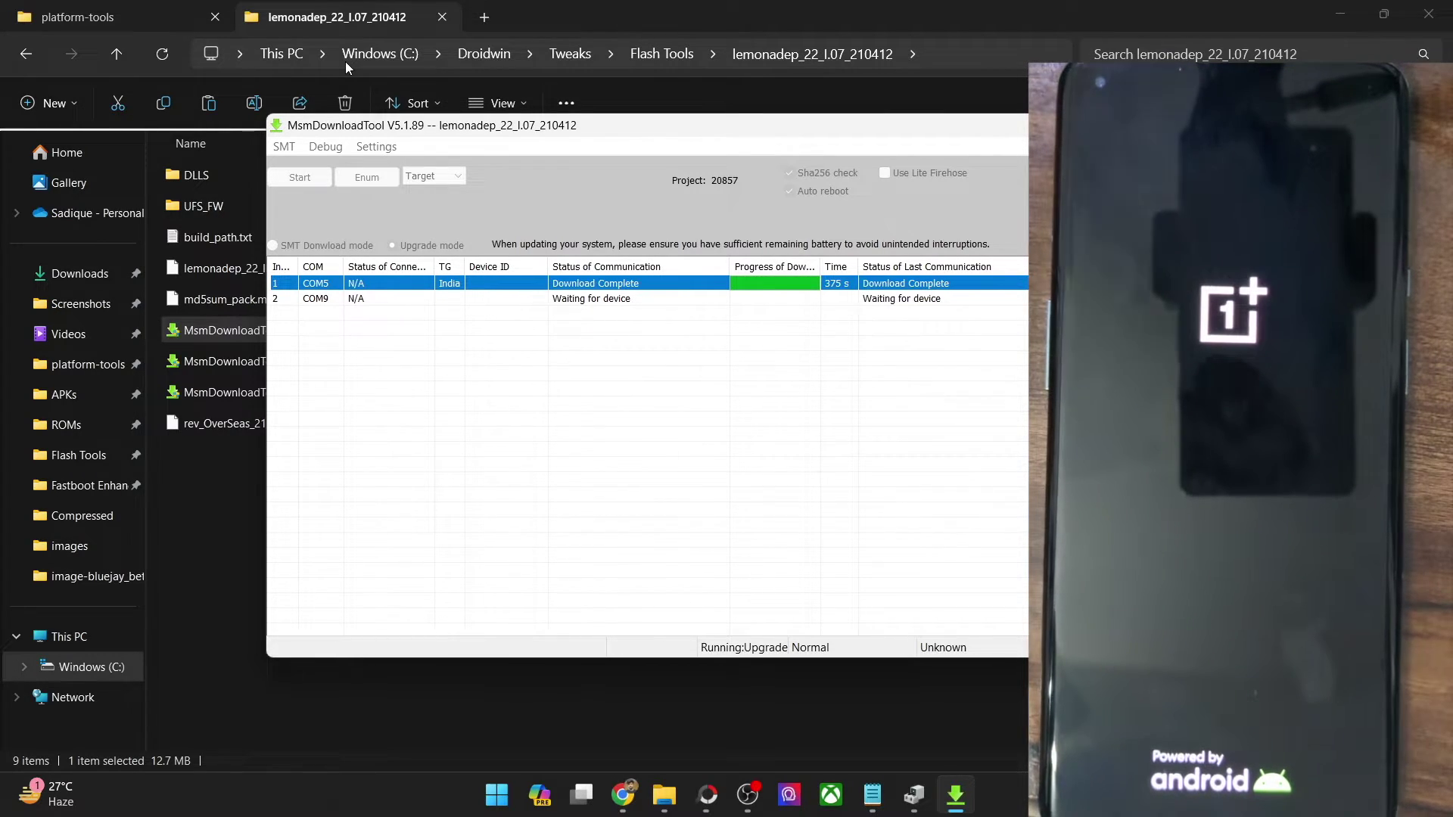
left_click(620, 469)
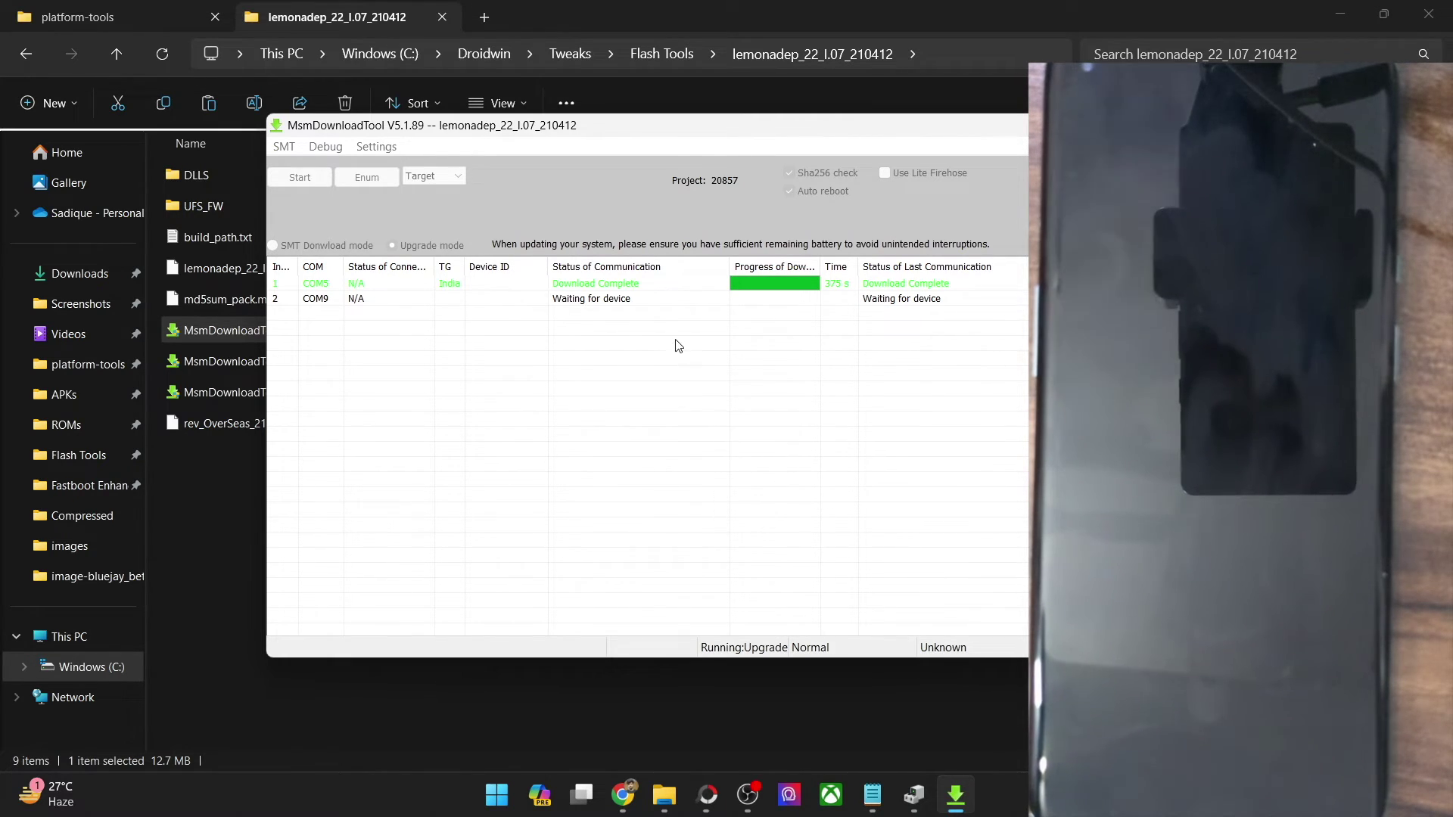
- Review the COM5 row once more and close MsmDownloadTool, confirming the exit
left_click(641, 285)
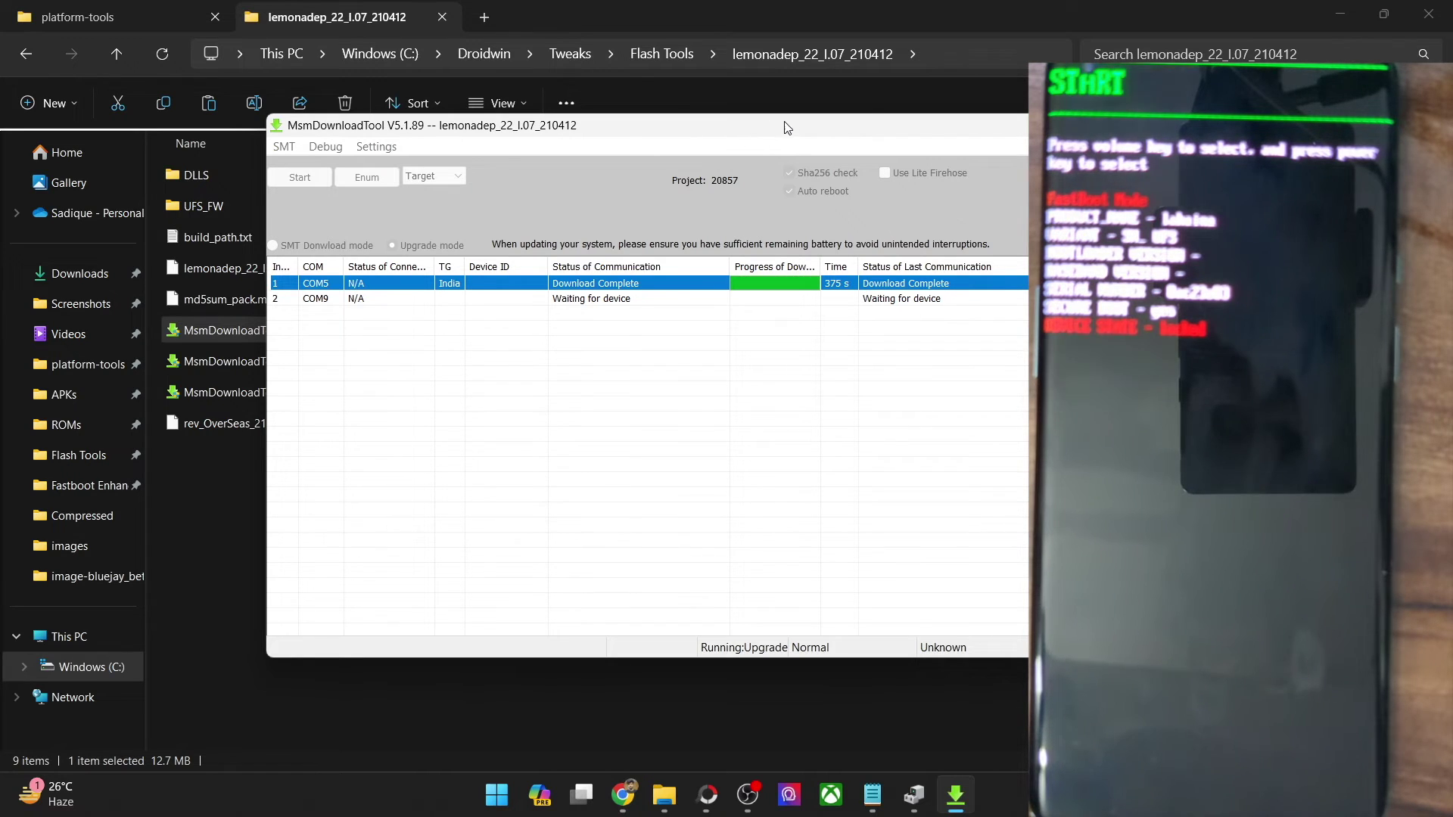
left_click(1171, 126)
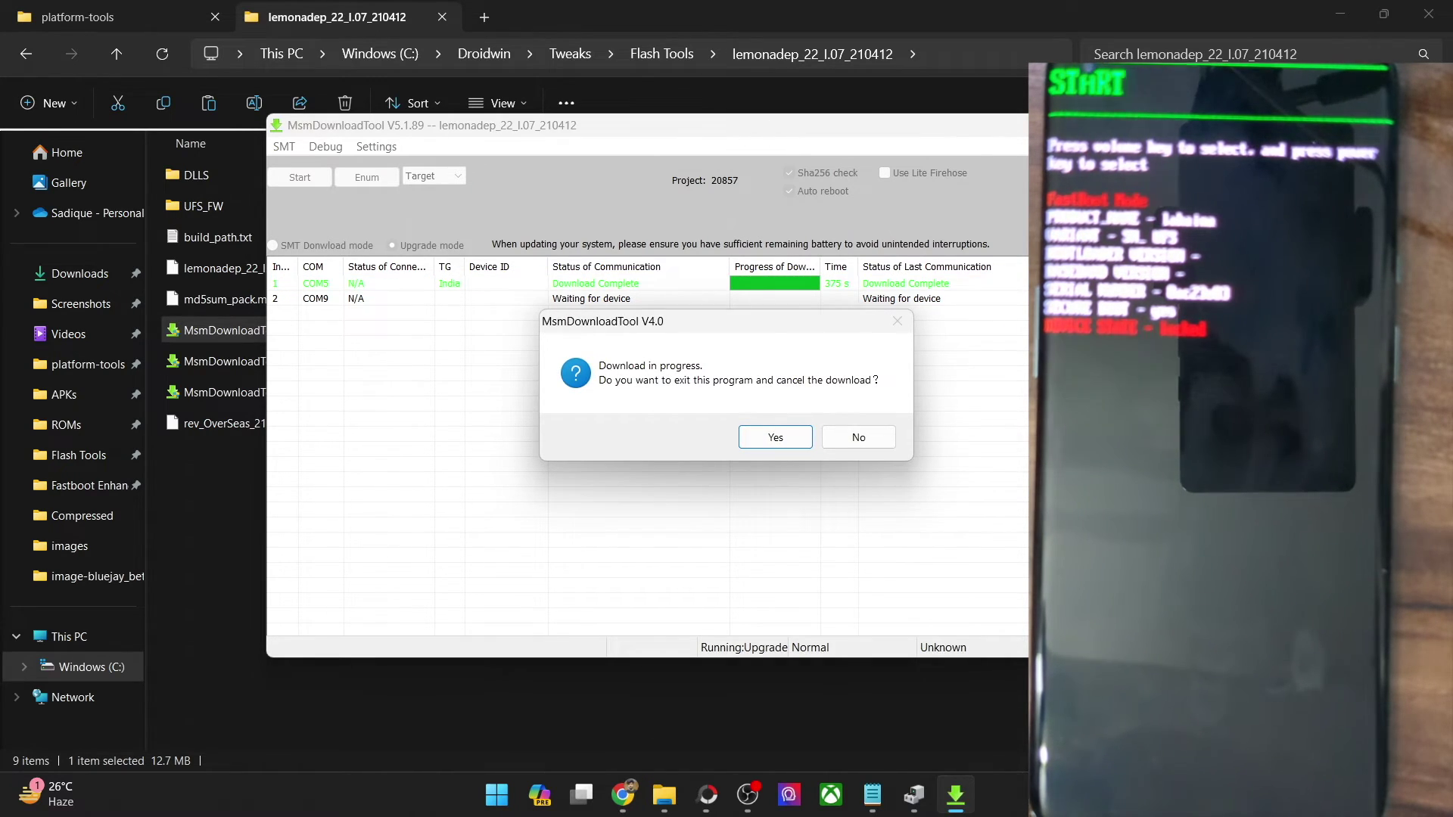
left_click(782, 438)
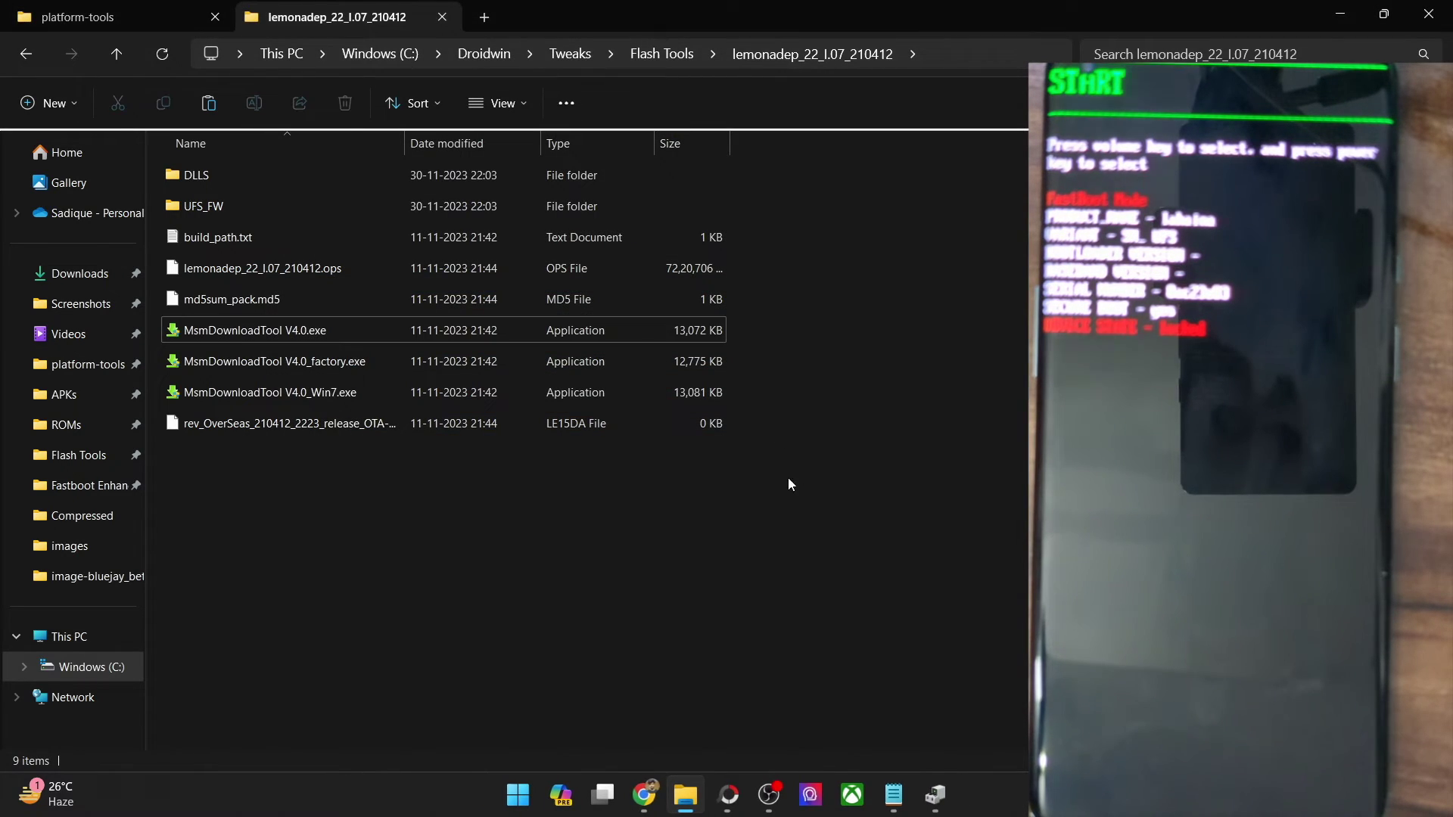
- Open a Command Prompt in the C:\Droidwin\platform-tools folder
left_click(112, 17)
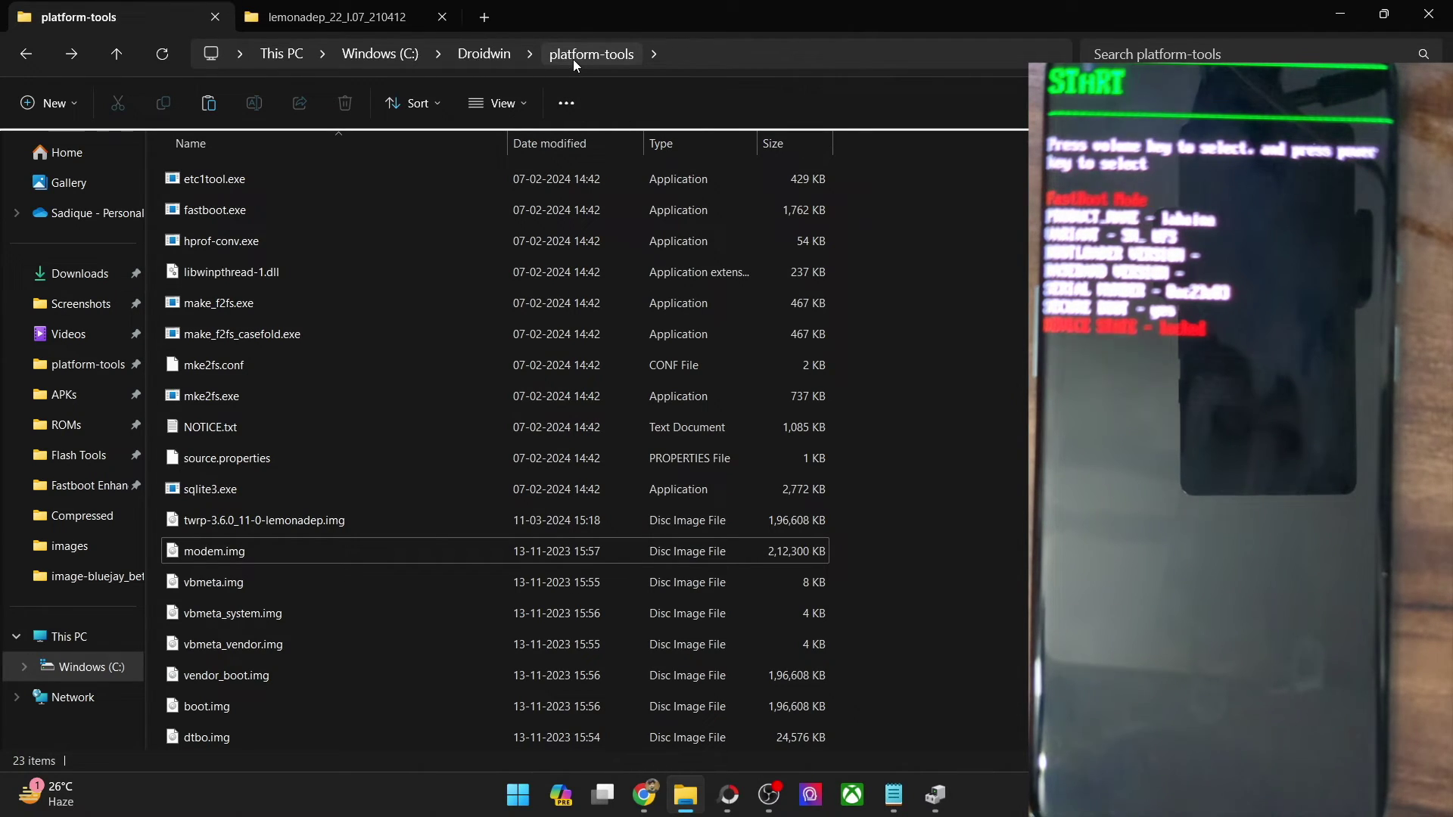
left_click(714, 53)
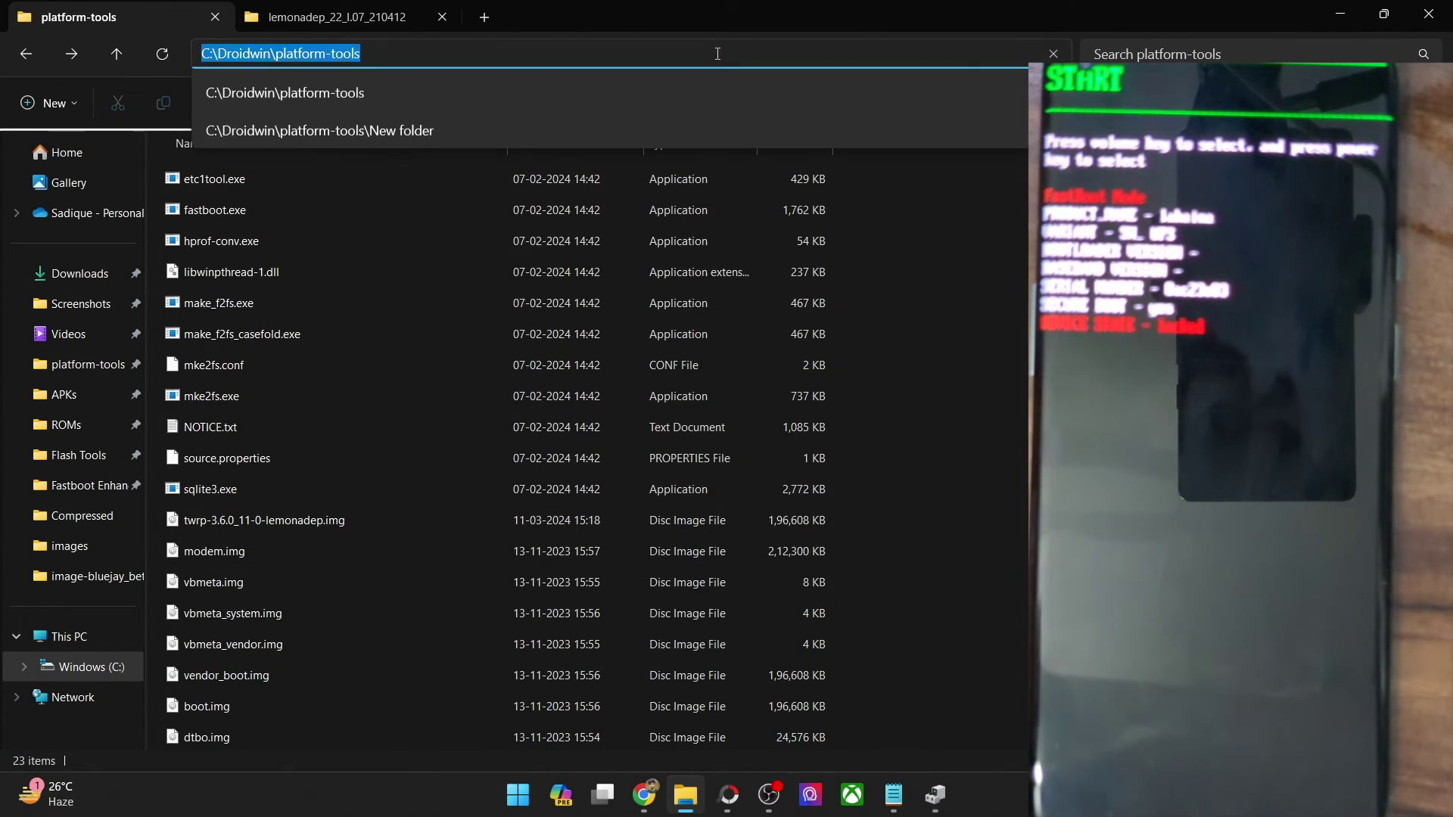
type("cmd")
key("Return")
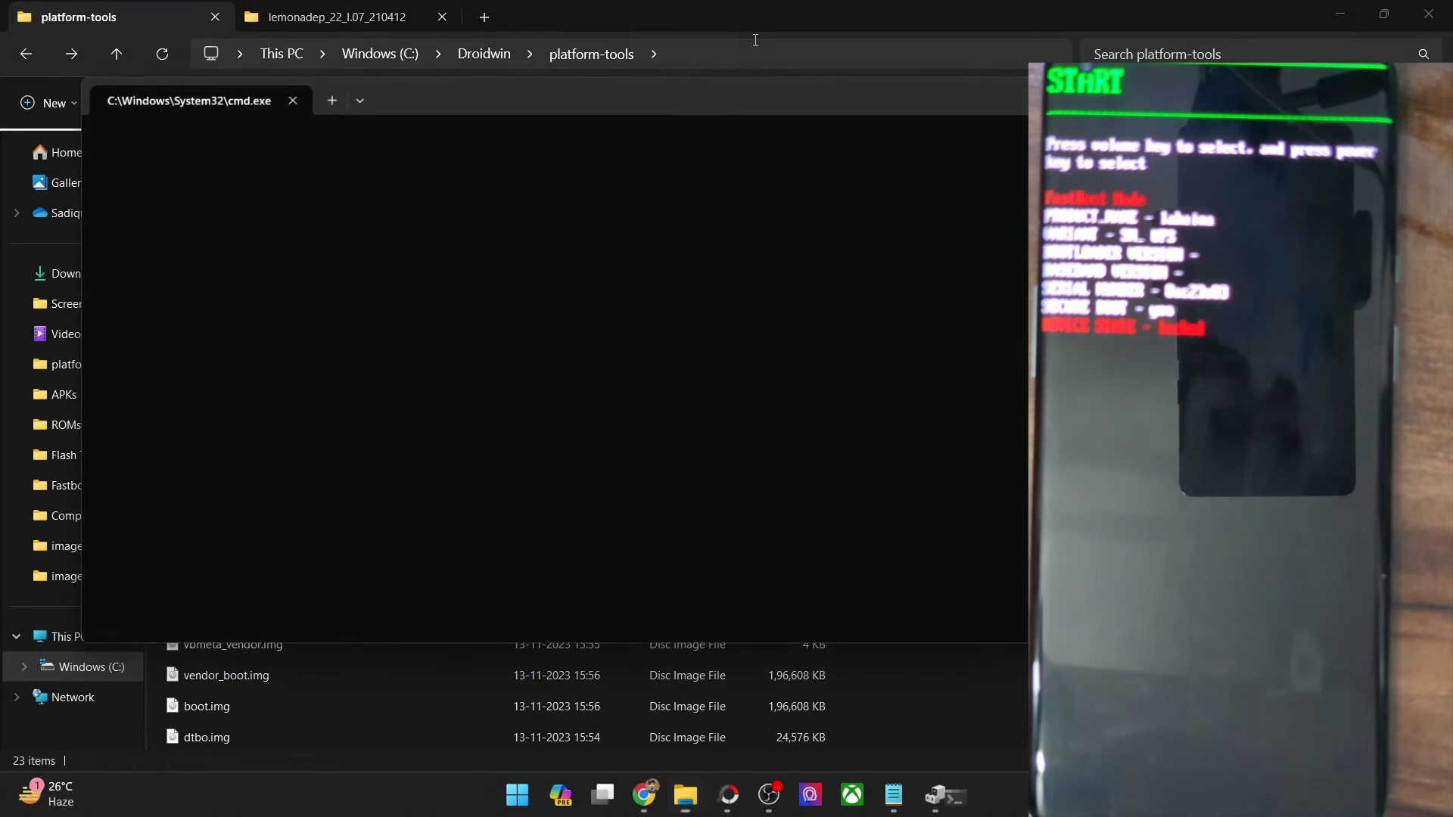
- Run "fastboot flashing unlock" to request the phone's bootloader unlock
type("f")
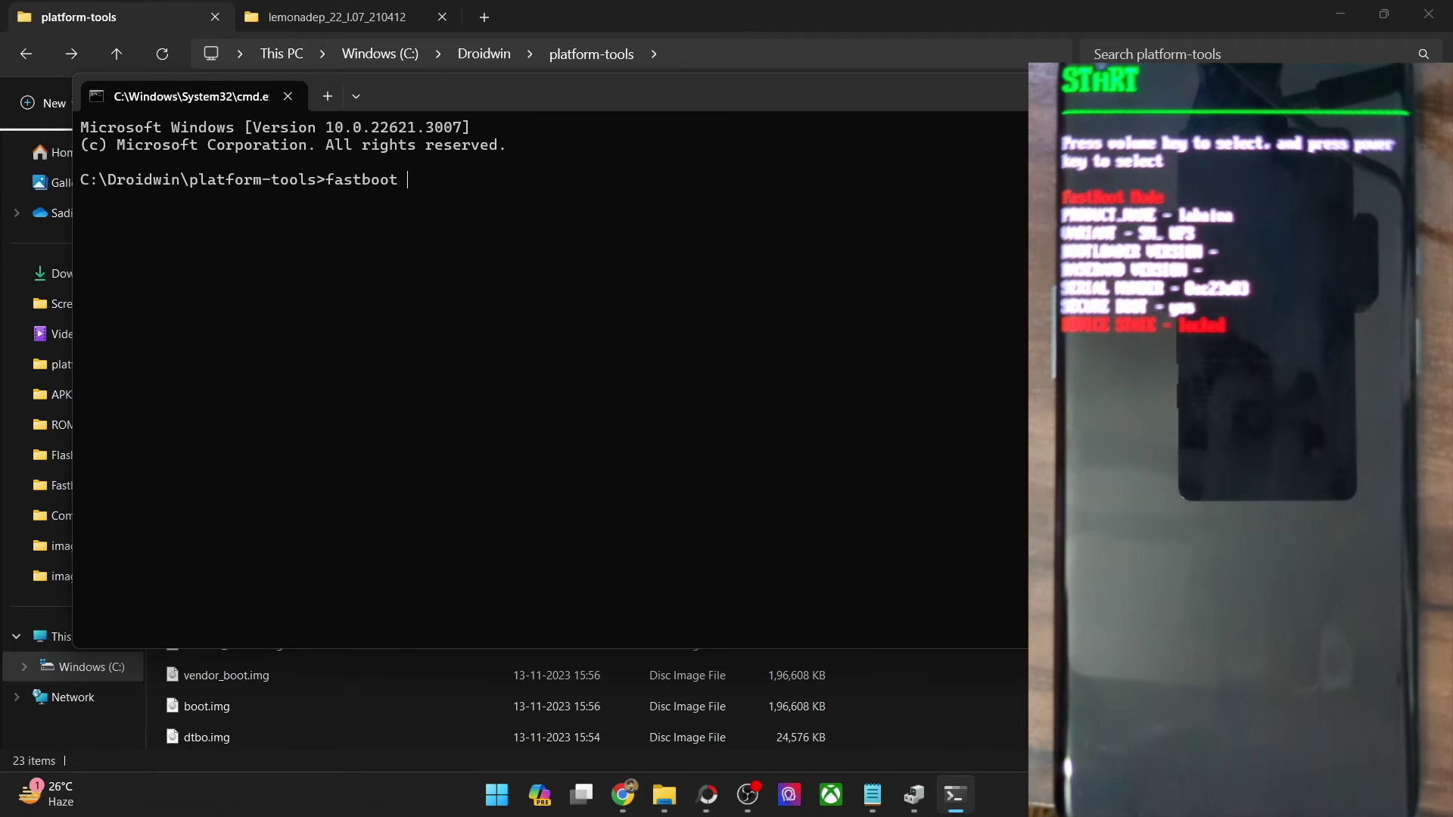
type("as")
key("BackSpace")
key("BackSpace")
key("BackSpace")
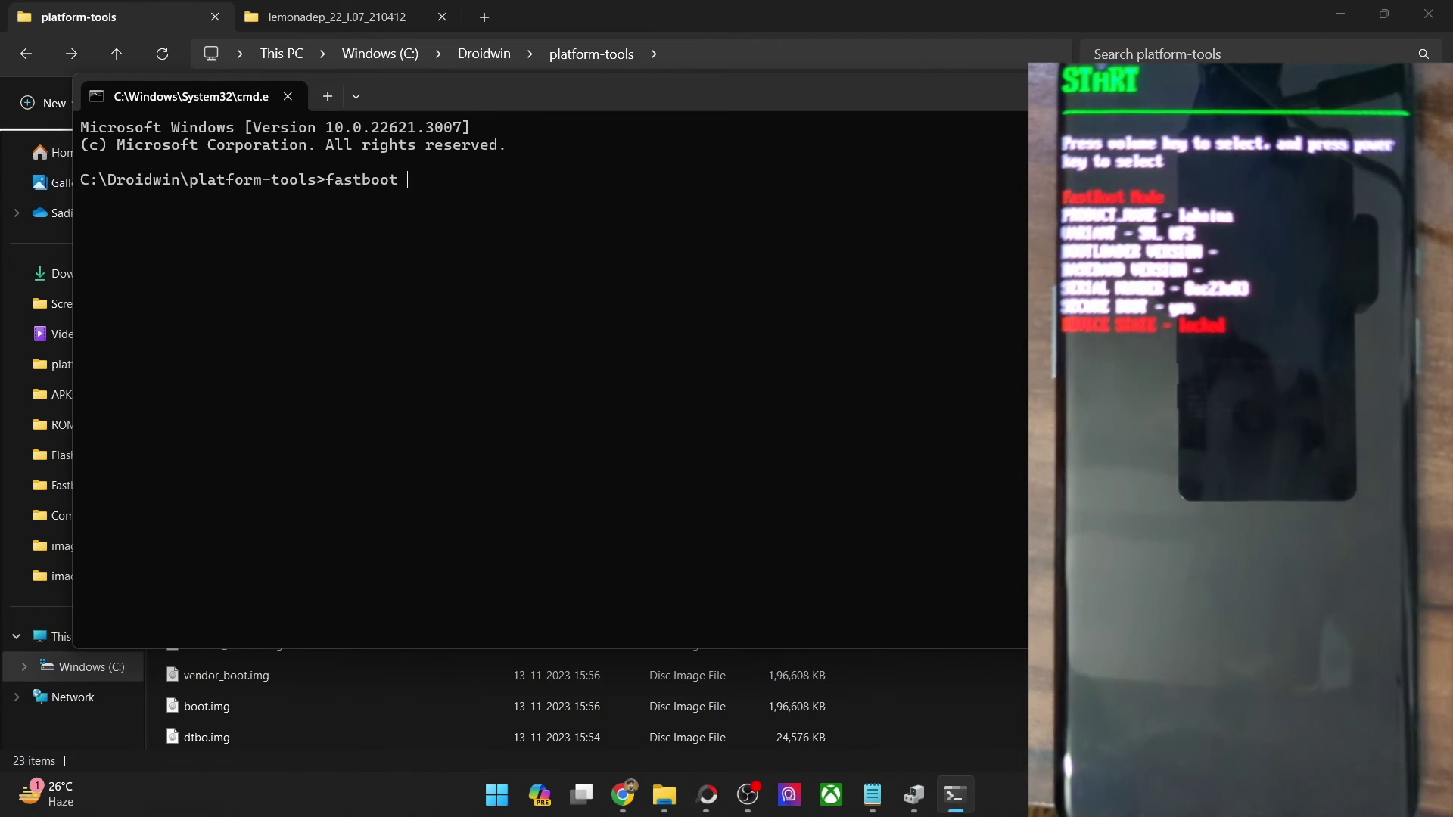
type("flashing unlock")
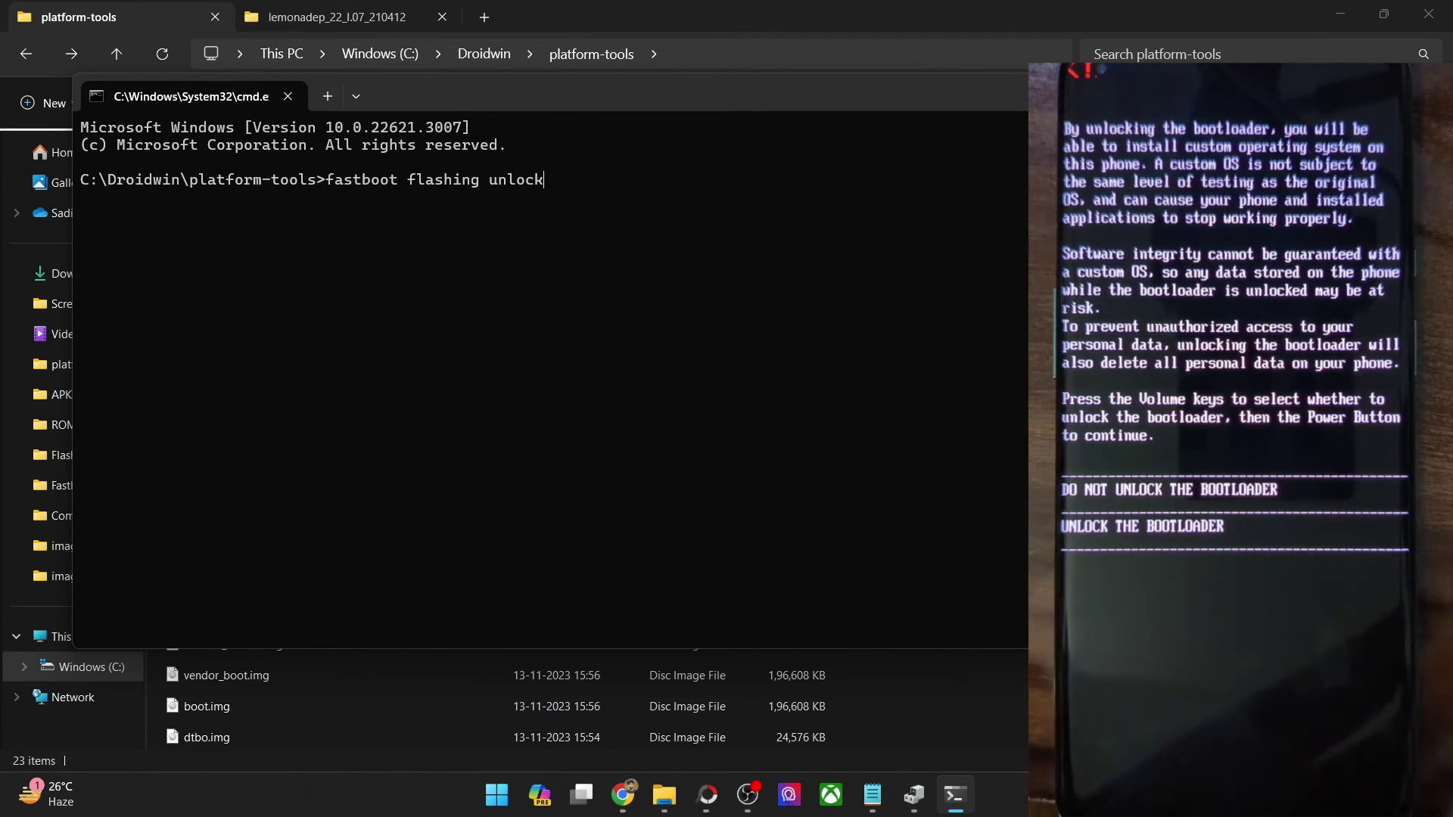
key("Return")
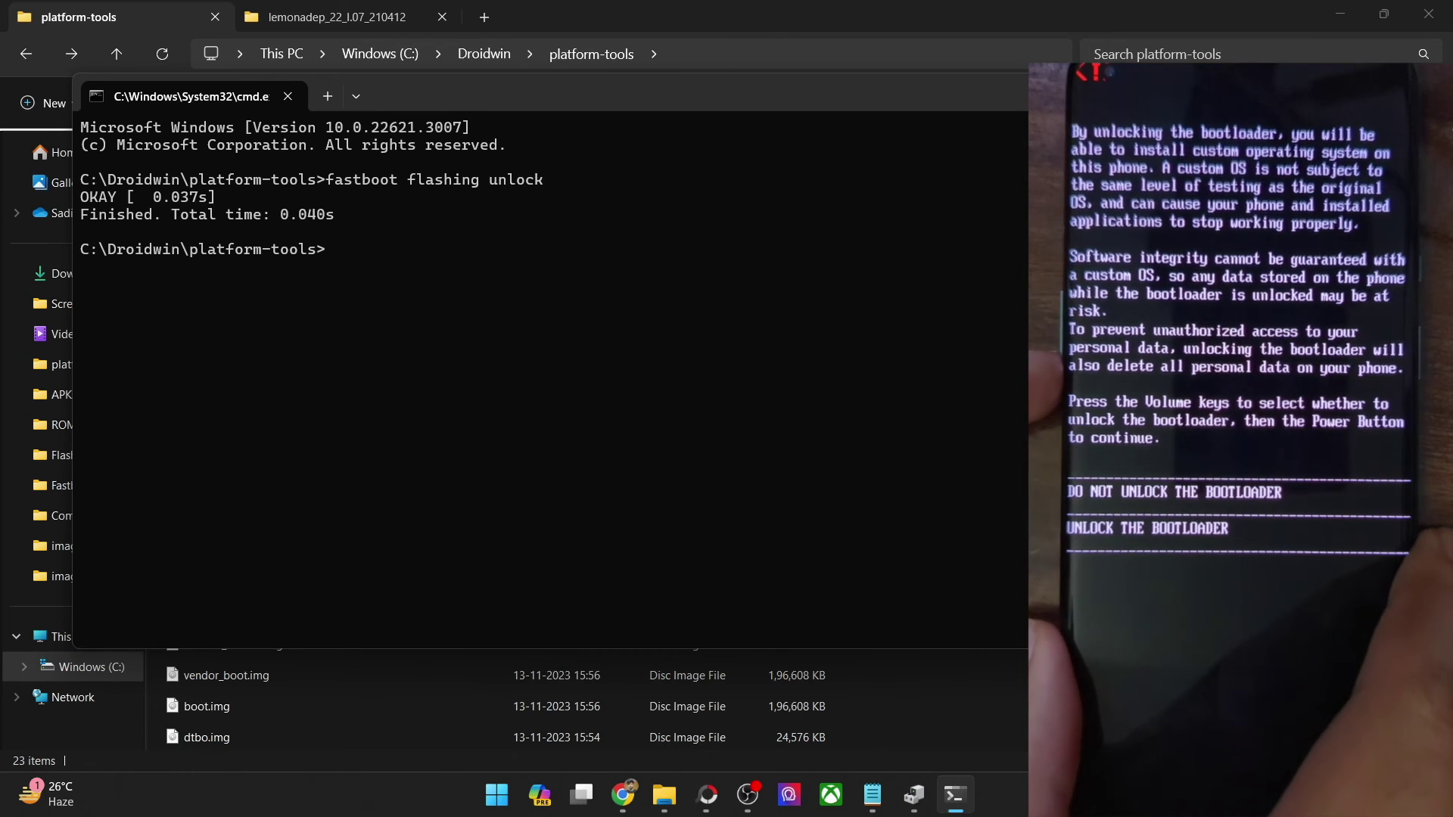